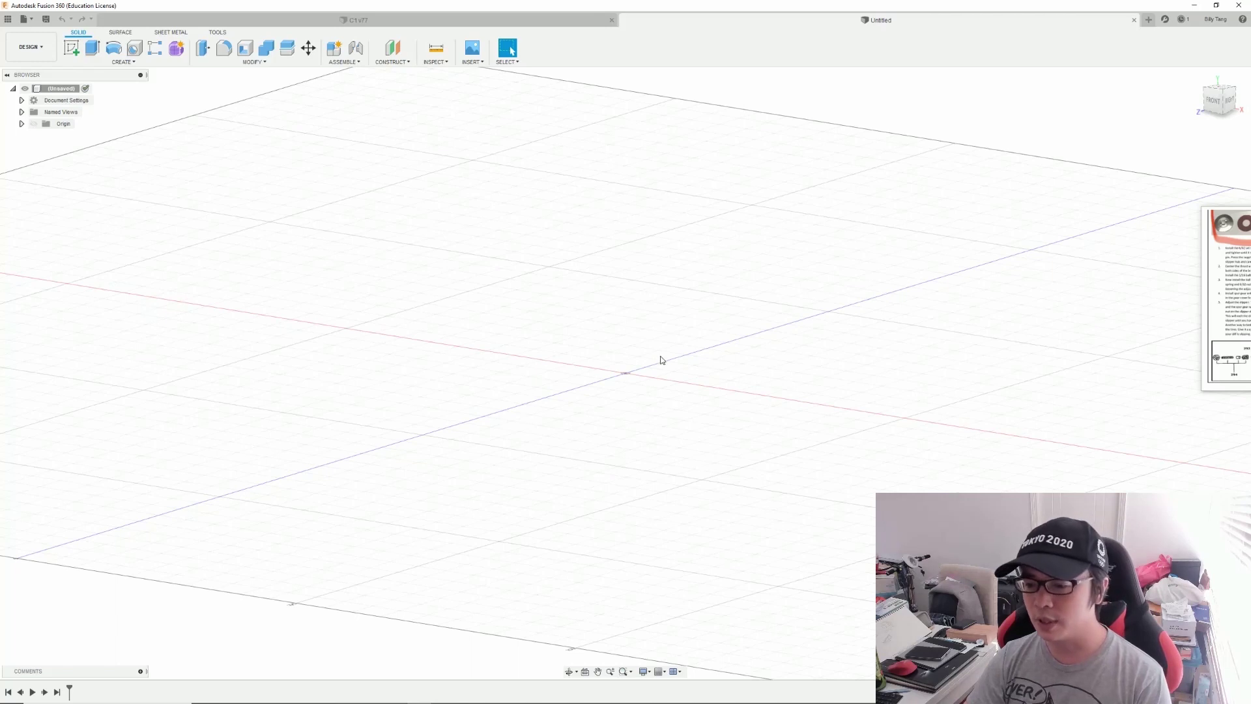
Step: Orbit and zoom around the empty grid, then snap the ViewCube to Front and Top
{"action": "middle_click_drag", "start_coordinate": [661, 359], "coordinate": [675, 363], "text": "shift"}
{"action": "mouse_move", "coordinate": [528, 335]}
{"action": "middle_mouse_down"}
{"action": "mouse_move", "coordinate": [493, 308]}
{"action": "mouse_move", "coordinate": [651, 318]}
{"action": "mouse_move", "coordinate": [574, 342]}
{"action": "mouse_move", "coordinate": [538, 337]}
{"action": "mouse_move", "coordinate": [575, 343]}
{"action": "mouse_move", "coordinate": [570, 359]}
{"action": "mouse_move", "coordinate": [577, 341]}
{"action": "middle_mouse_up"}
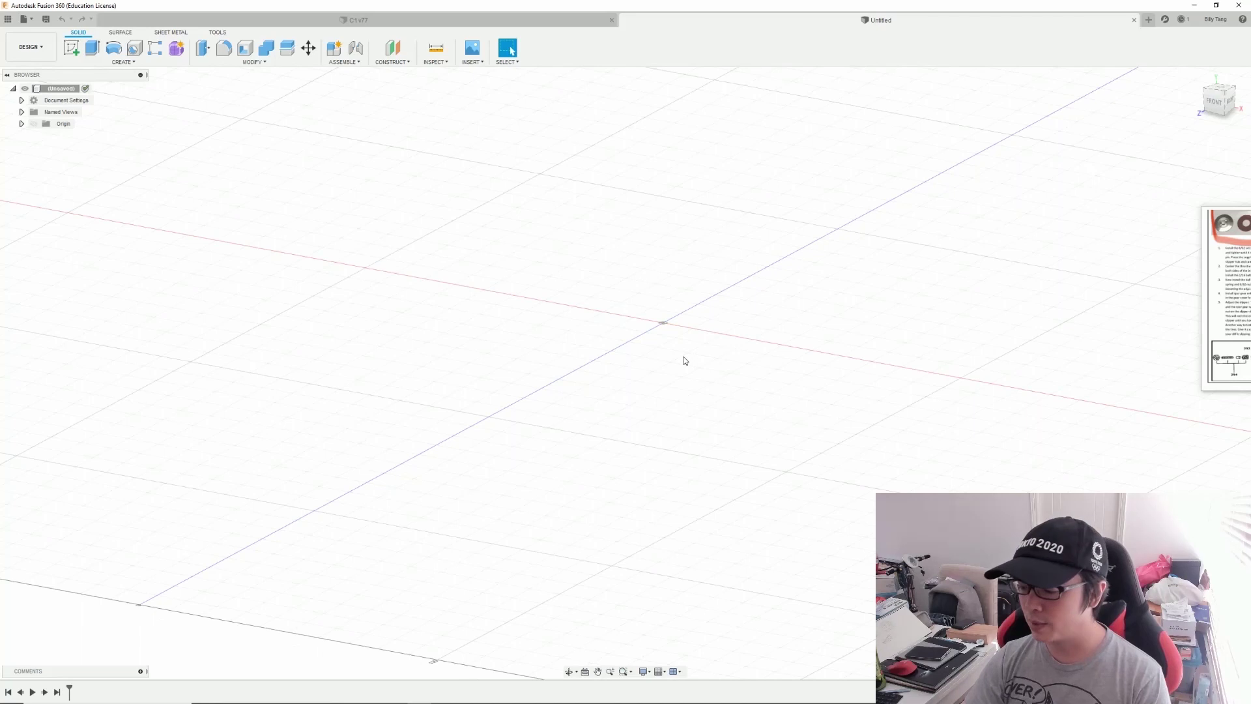
{"action": "scroll", "coordinate": [665, 332], "scroll_direction": "up", "scroll_amount": 3}
{"action": "scroll", "coordinate": [674, 368], "scroll_direction": "down", "scroll_amount": 3}
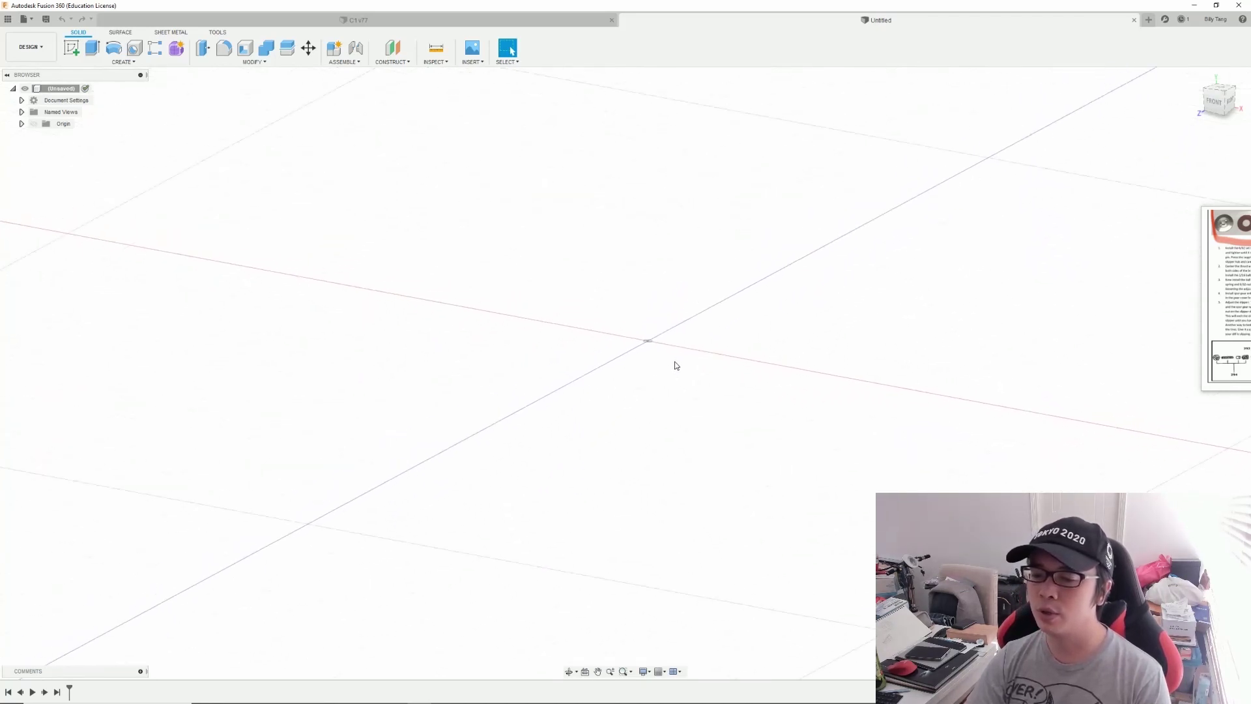
{"action": "scroll", "coordinate": [674, 370], "scroll_direction": "down", "scroll_amount": 2}
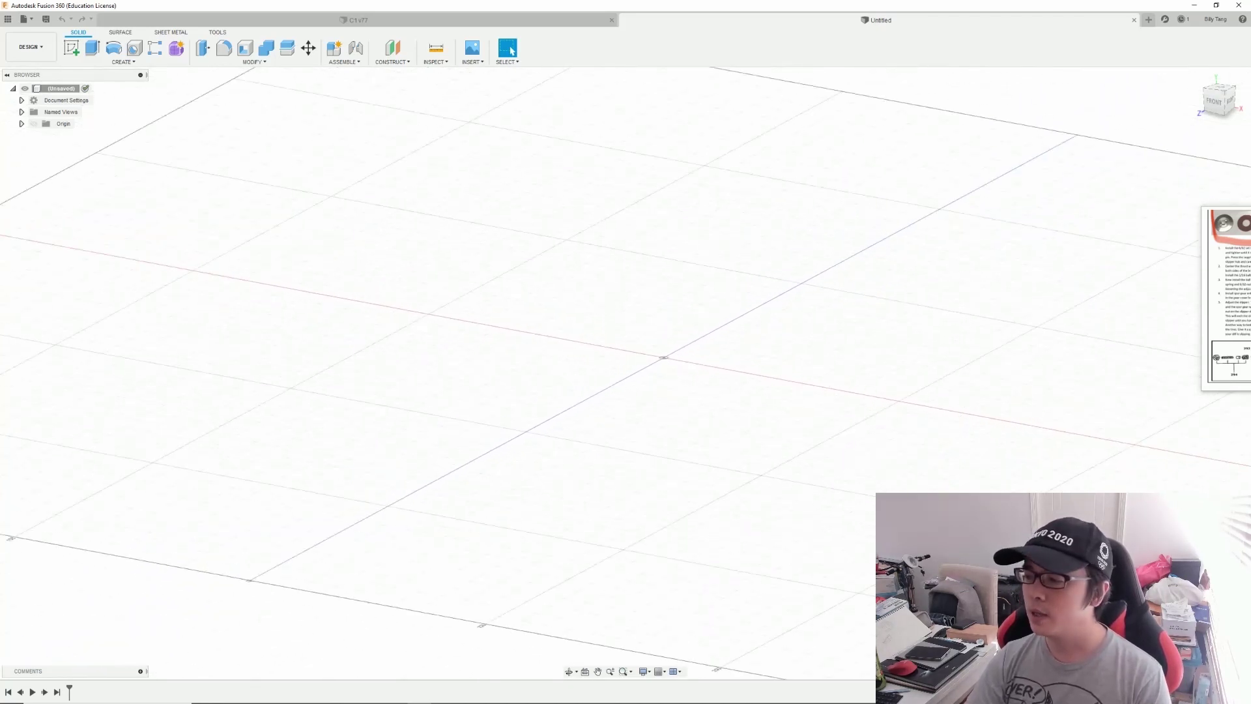
{"action": "left_click", "coordinate": [1213, 102]}
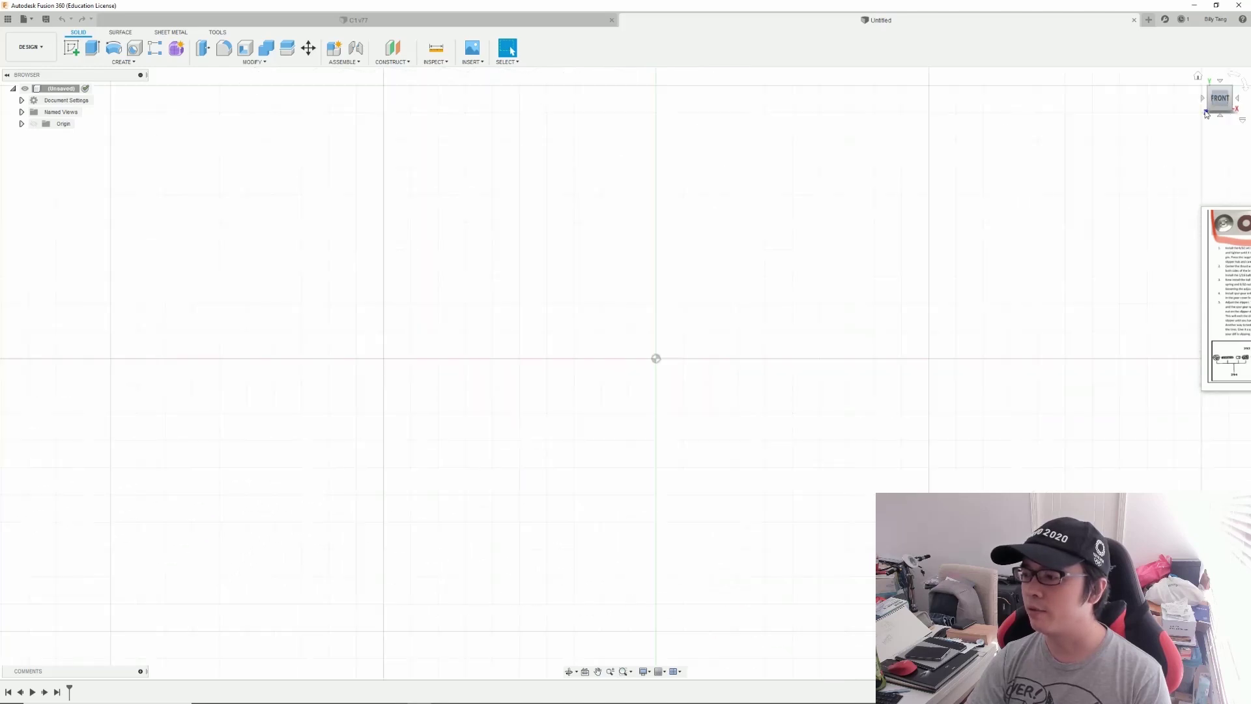
{"action": "left_click_drag", "start_coordinate": [1223, 96], "coordinate": [1232, 75]}
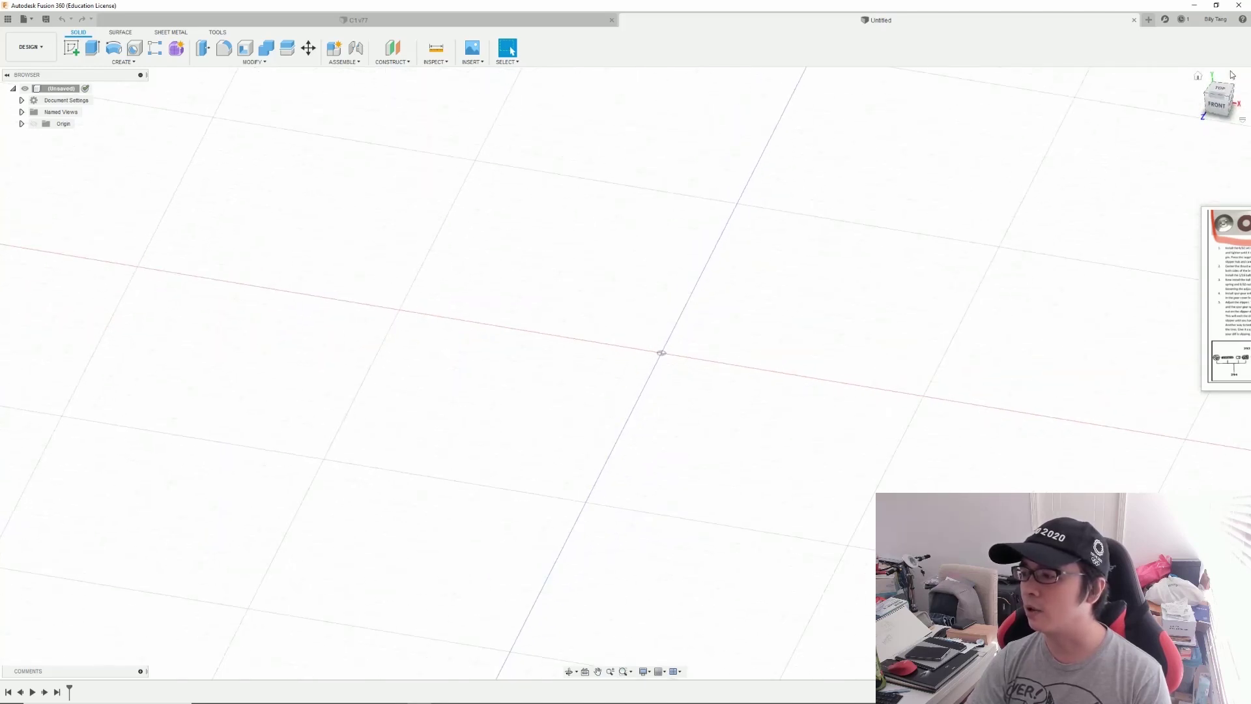
{"action": "left_click", "coordinate": [1220, 91]}
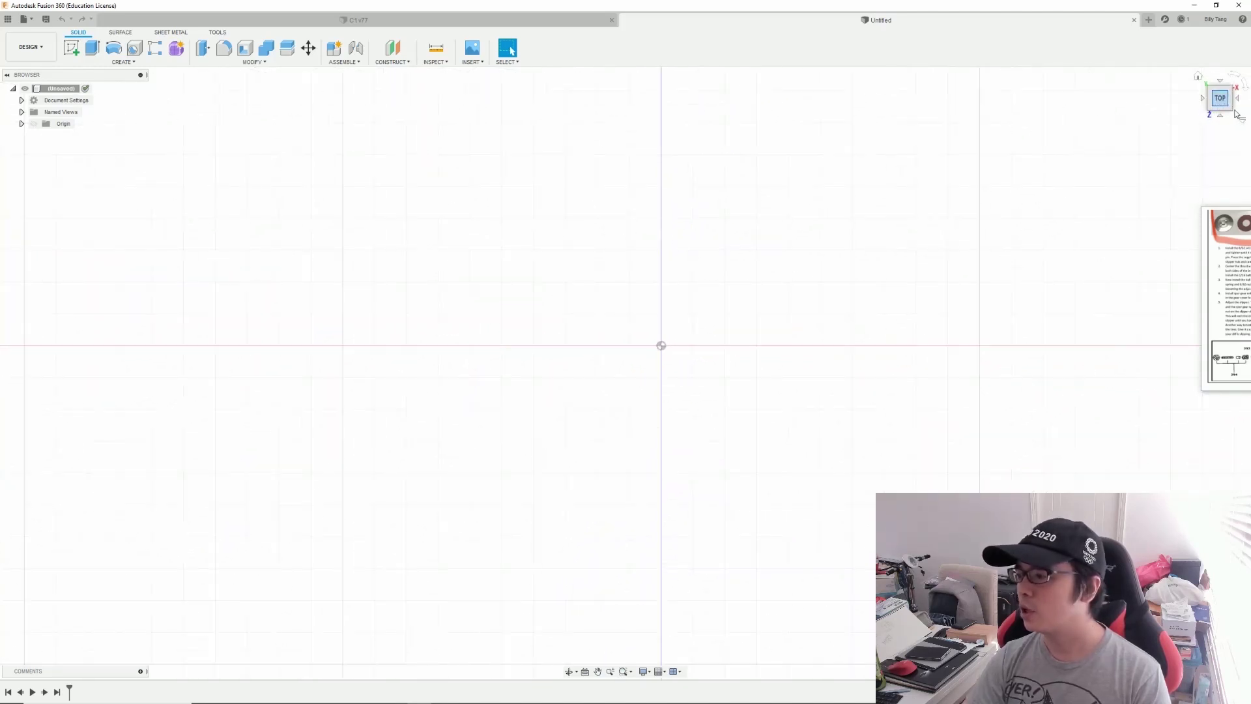
Step: Switch the camera to Orthographic projection and pan the origin to the left
{"action": "left_click", "coordinate": [1243, 123]}
{"action": "left_click", "coordinate": [1213, 144]}
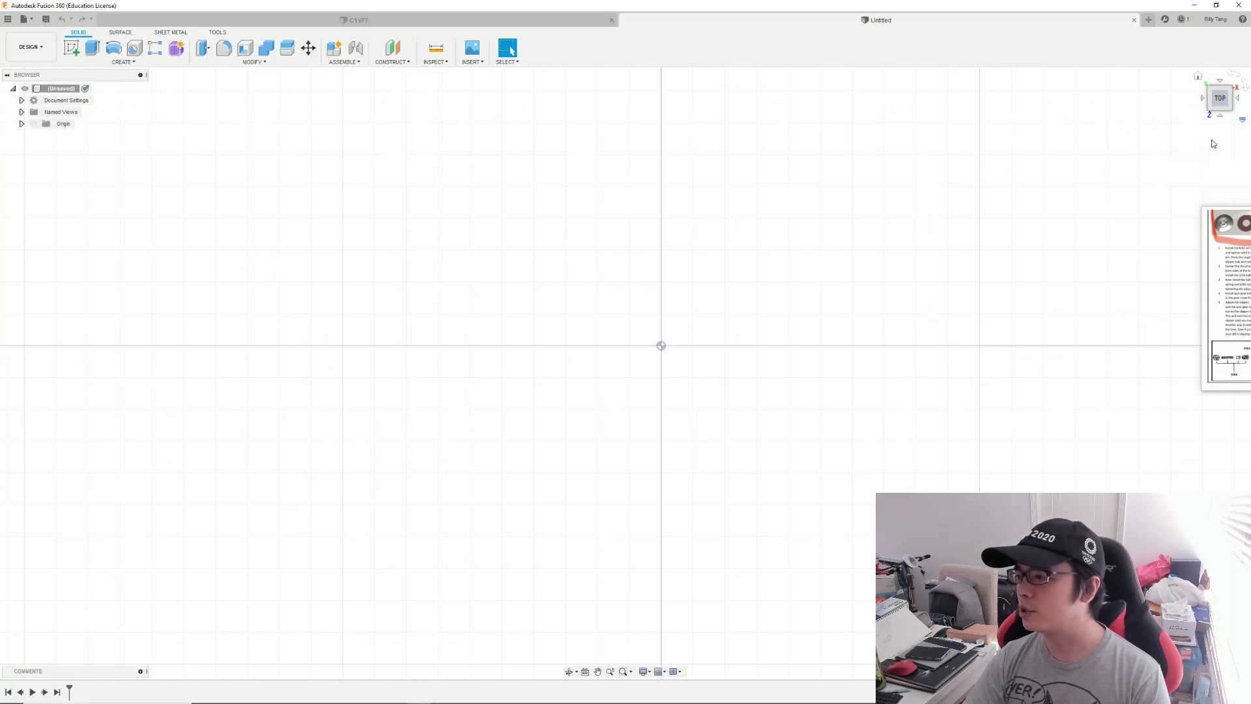
{"action": "left_click", "coordinate": [1243, 121]}
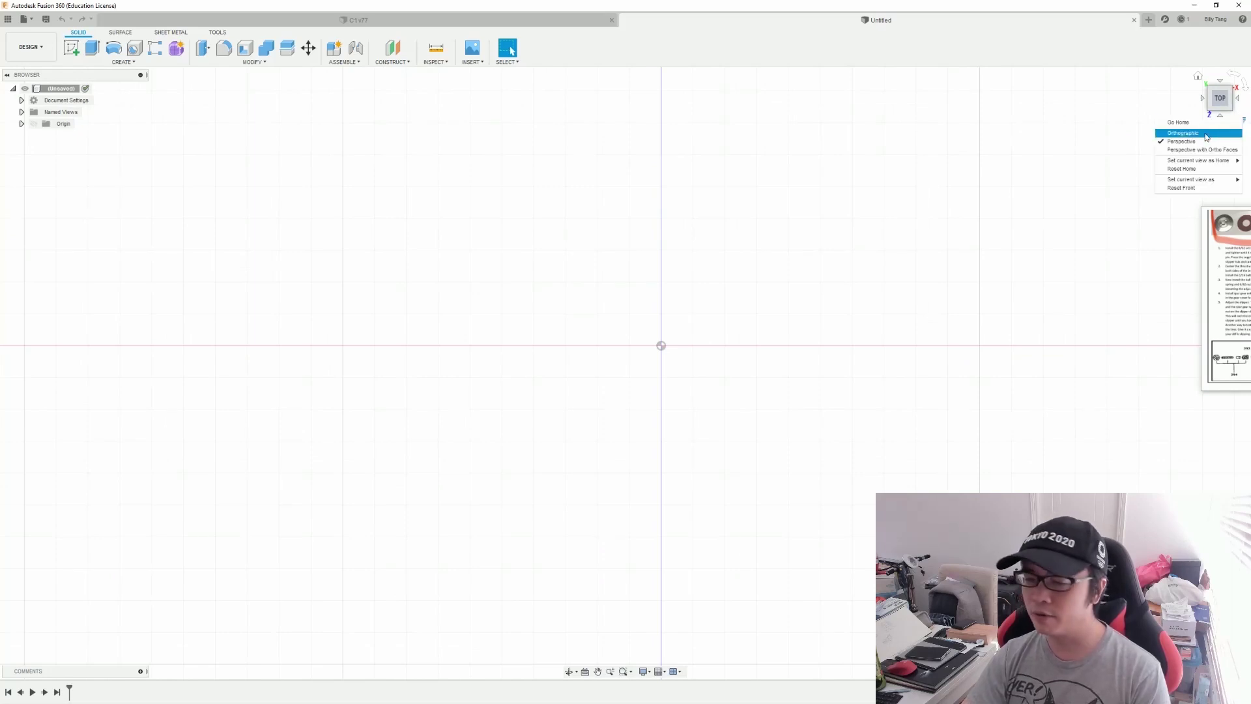
{"action": "left_click", "coordinate": [720, 274]}
{"action": "middle_click_drag", "start_coordinate": [706, 326], "coordinate": [599, 374]}
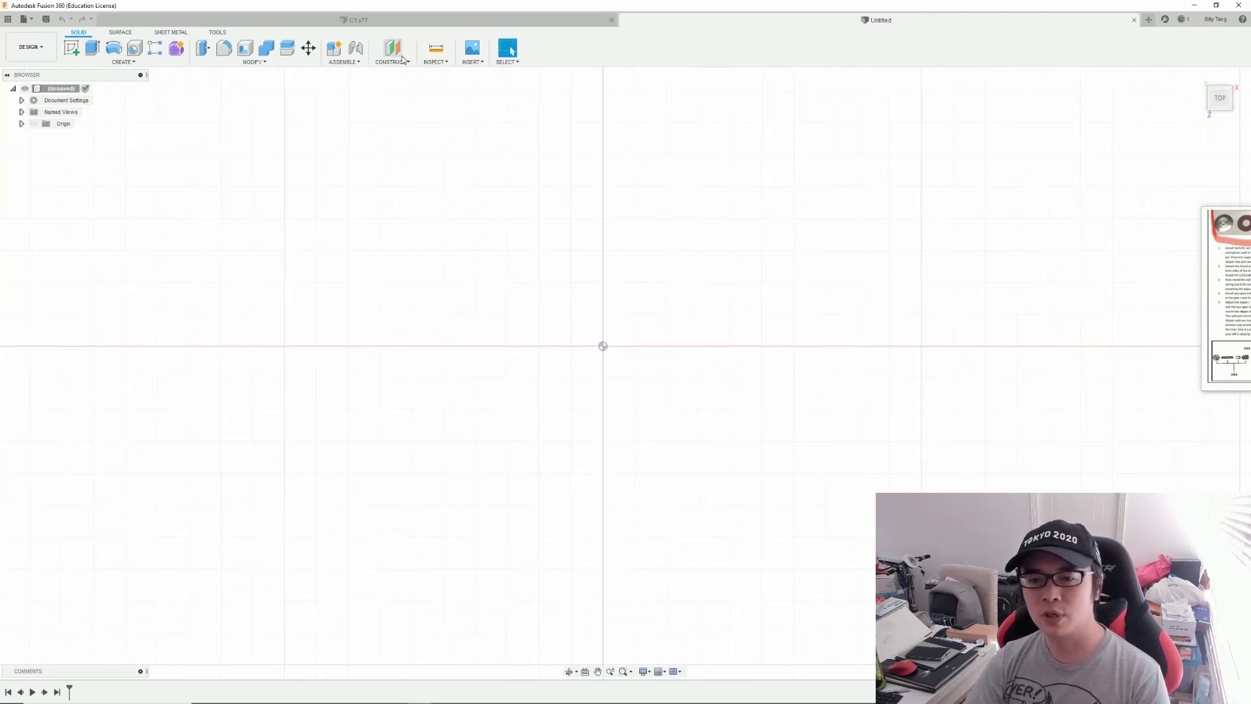
Step: Browse the workspace list, orbit back to a tilted view, and move the reference sheet to centre
{"action": "left_click", "coordinate": [39, 54]}
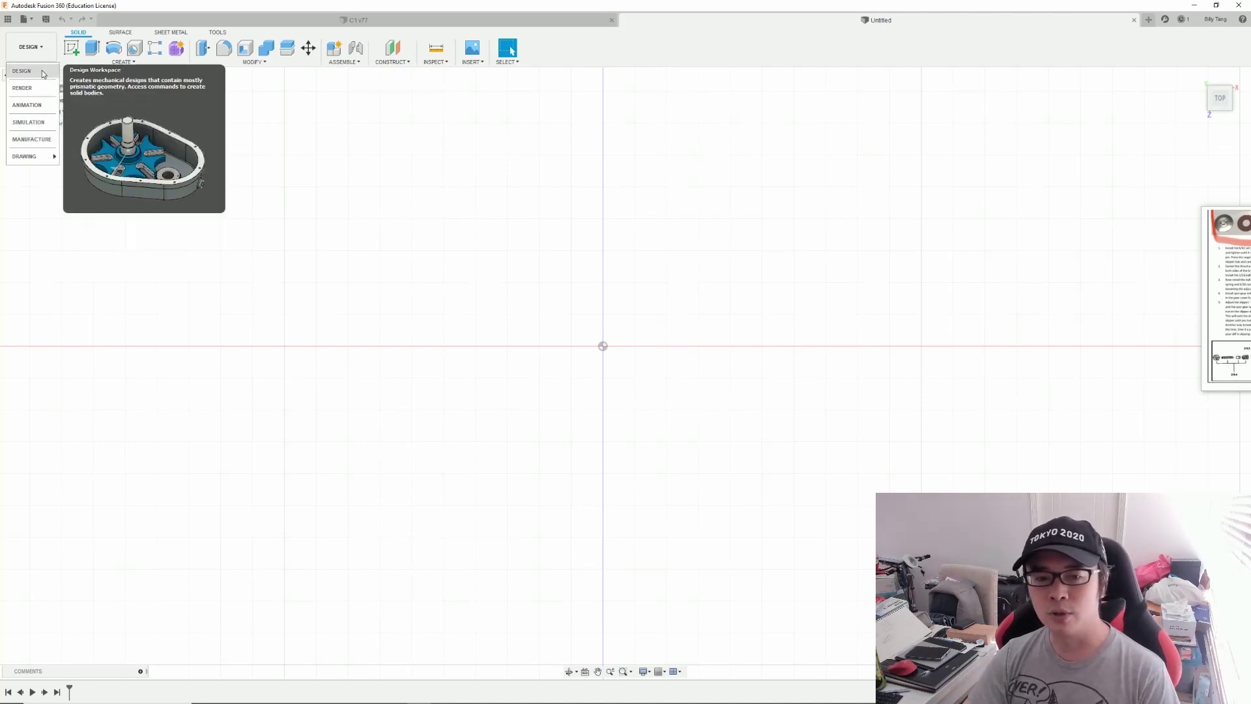
{"action": "mouse_move", "coordinate": [586, 312]}
{"action": "middle_mouse_down", "text": "shift"}
{"action": "mouse_move", "coordinate": [610, 330]}
{"action": "mouse_move", "coordinate": [970, 308]}
{"action": "middle_mouse_up", "text": "shift"}
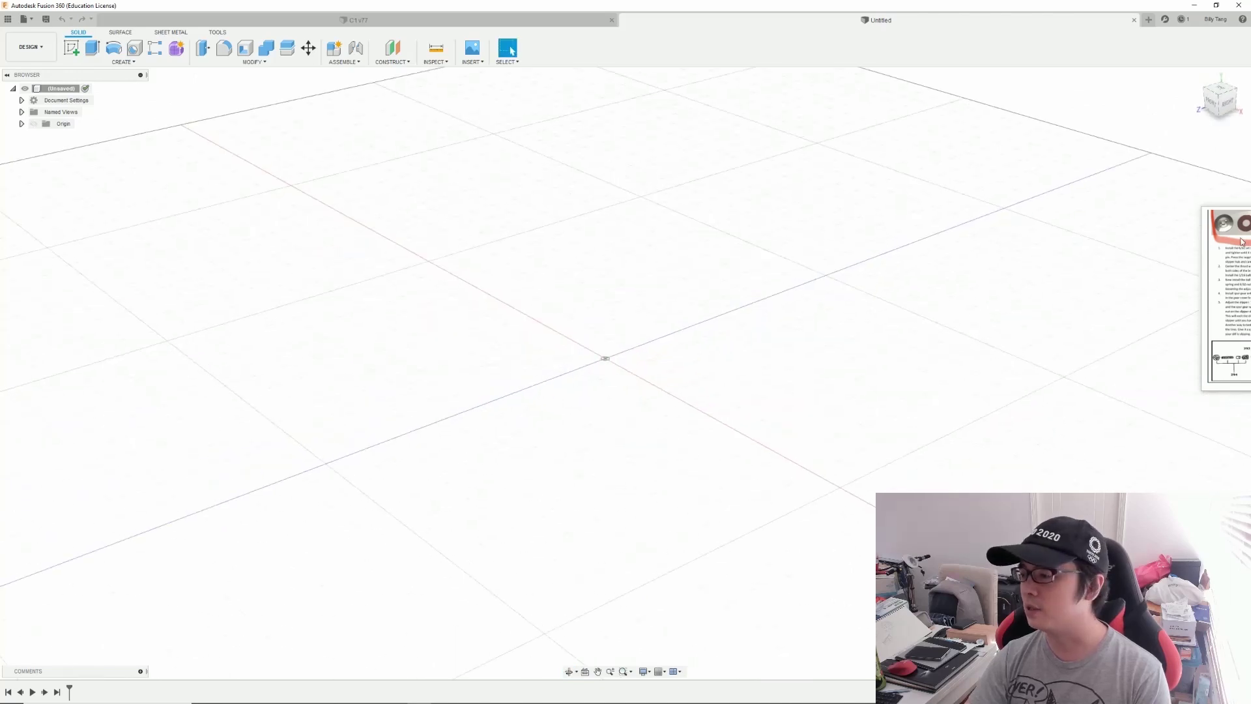
{"action": "left_click_drag", "start_coordinate": [1241, 241], "coordinate": [510, 155]}
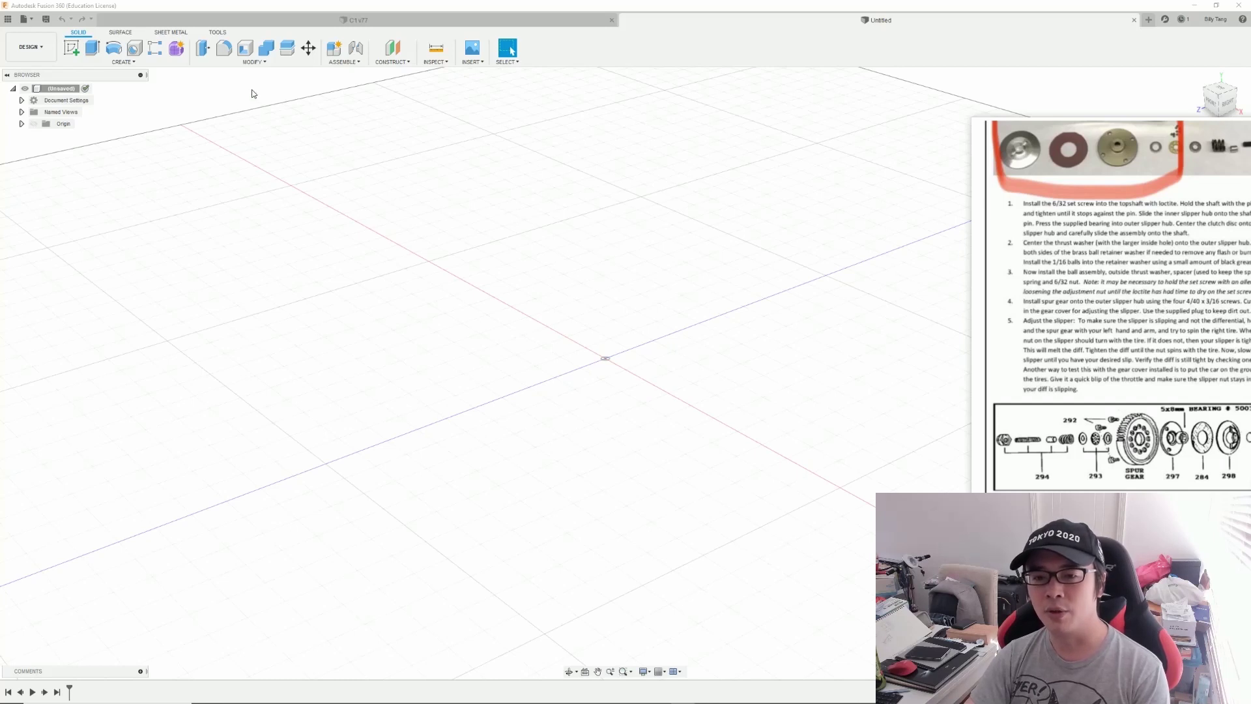
Step: Start a sketch on the ground plane and draw a 30 mm circle at the origin
{"action": "left_click", "coordinate": [73, 48]}
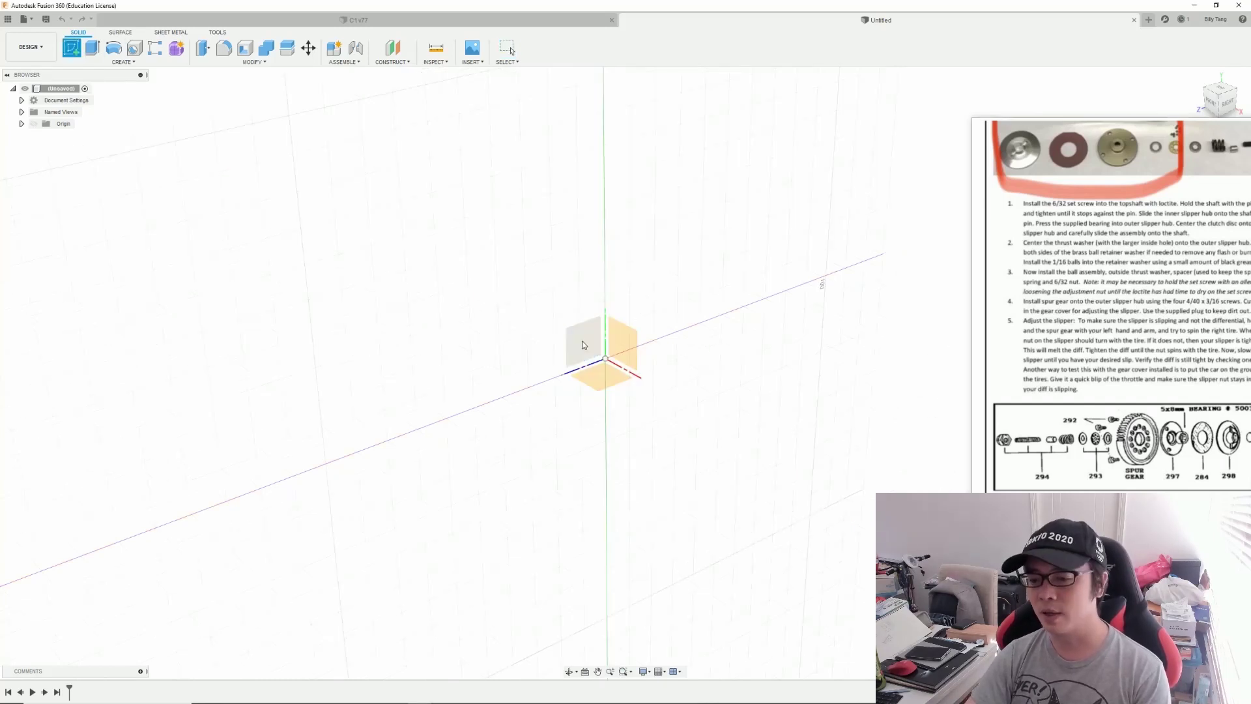
{"action": "left_click", "coordinate": [605, 374]}
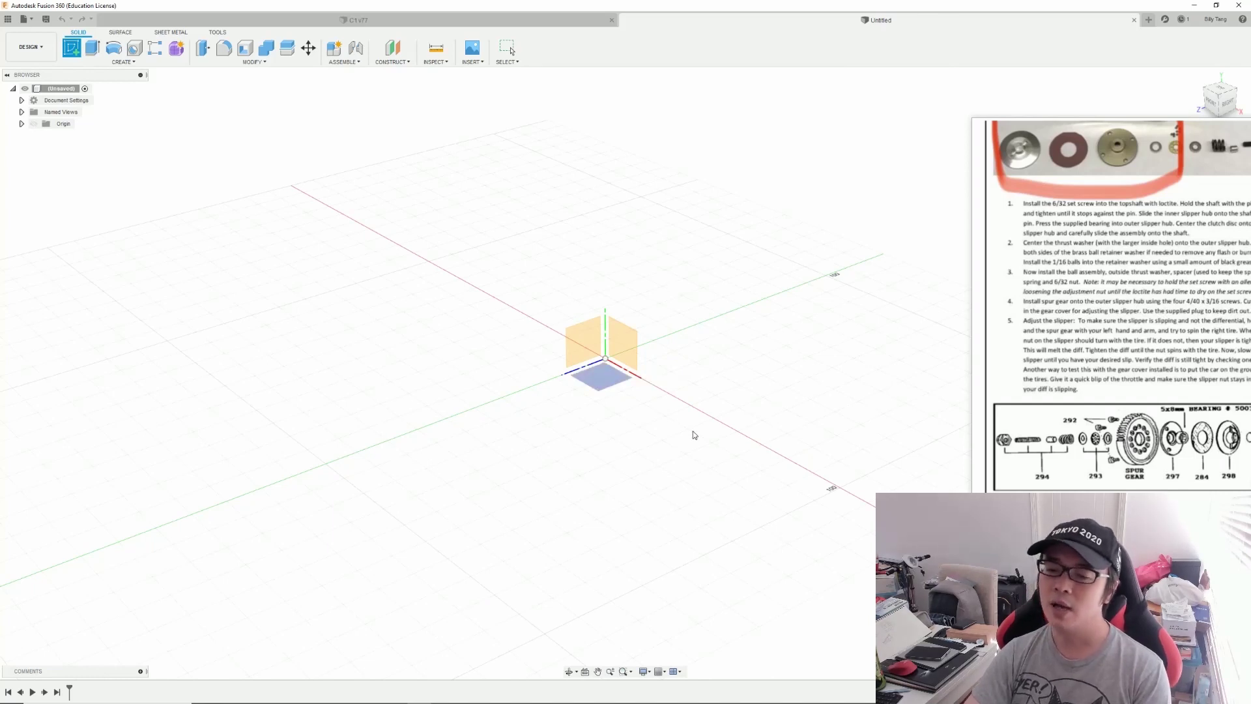
{"action": "left_click", "coordinate": [602, 388]}
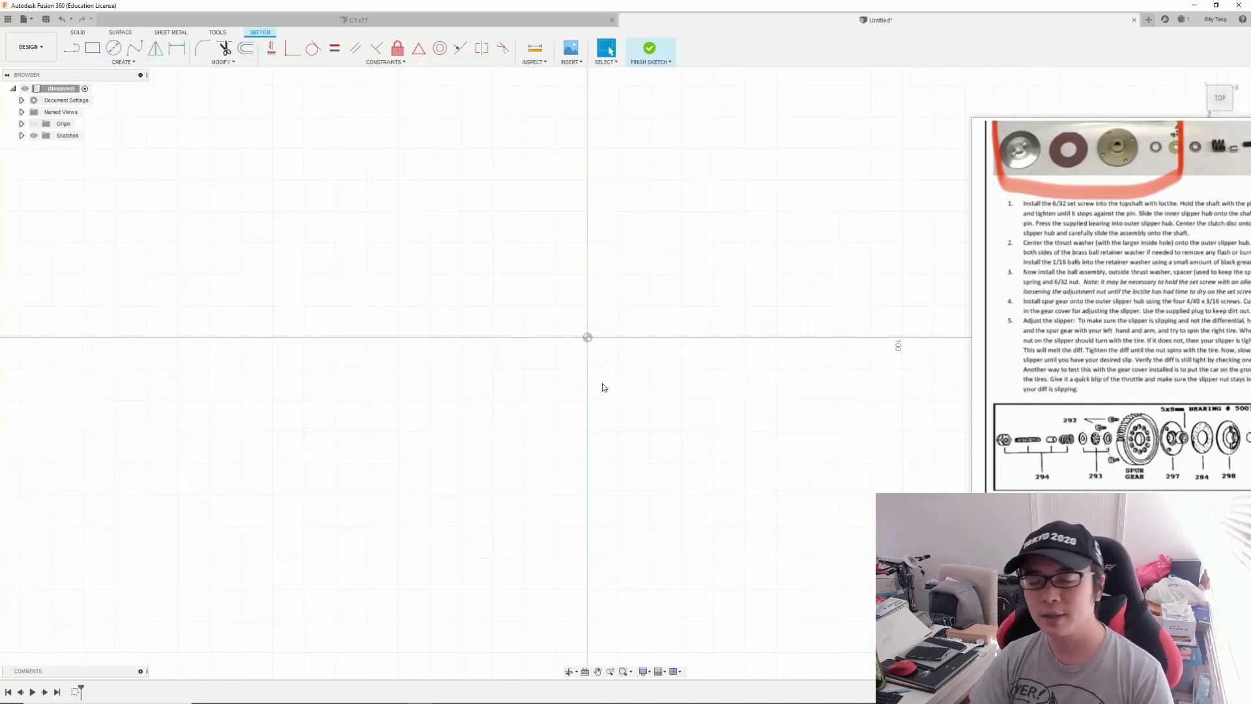
{"action": "left_click", "coordinate": [112, 51]}
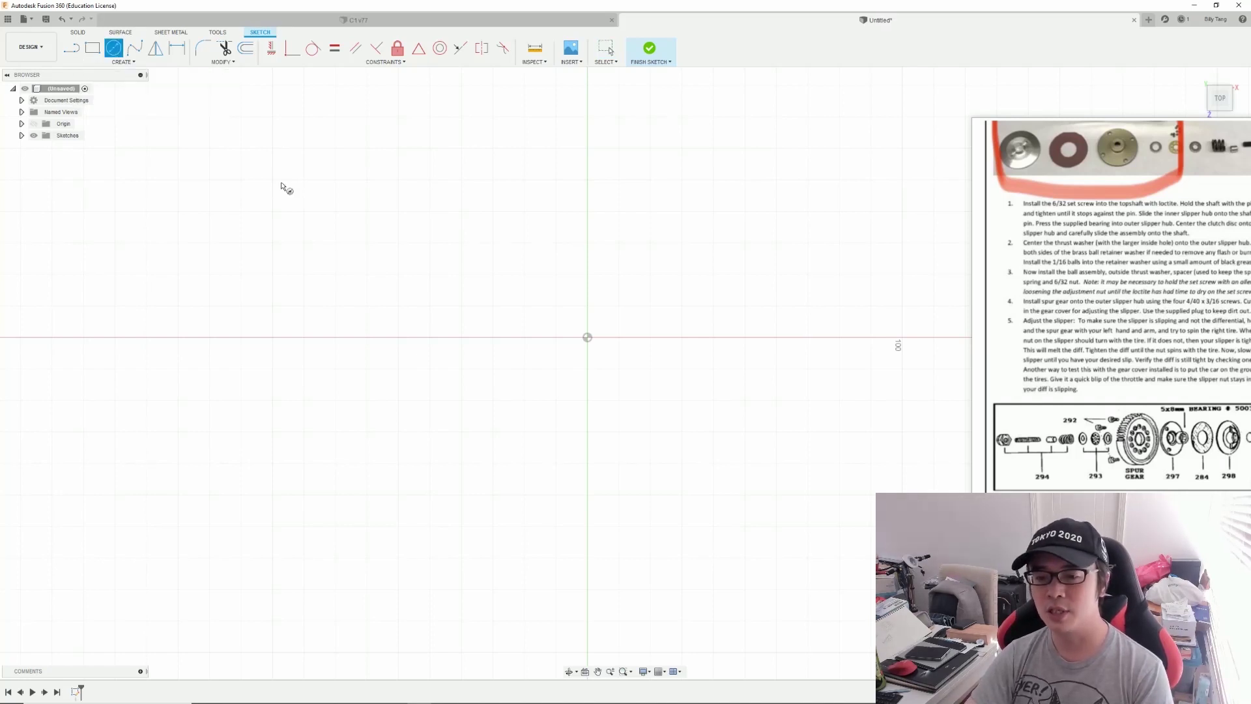
{"action": "left_click", "coordinate": [586, 337]}
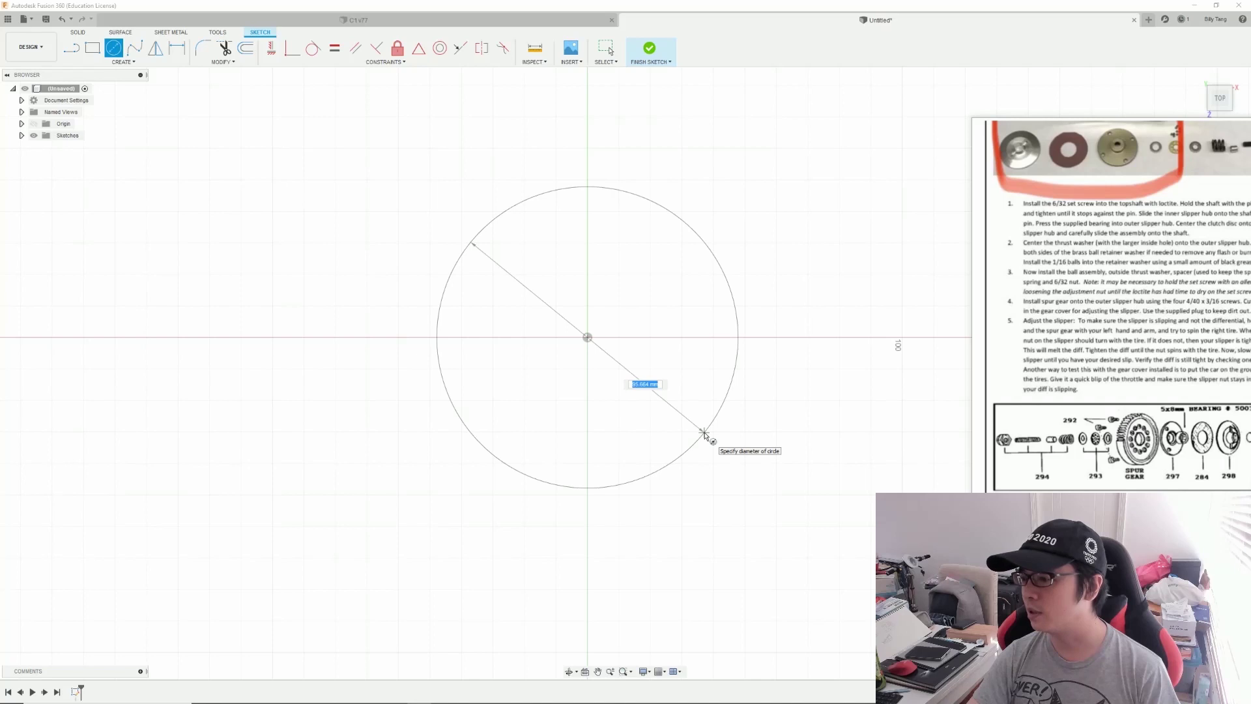
{"action": "type", "text": "30"}
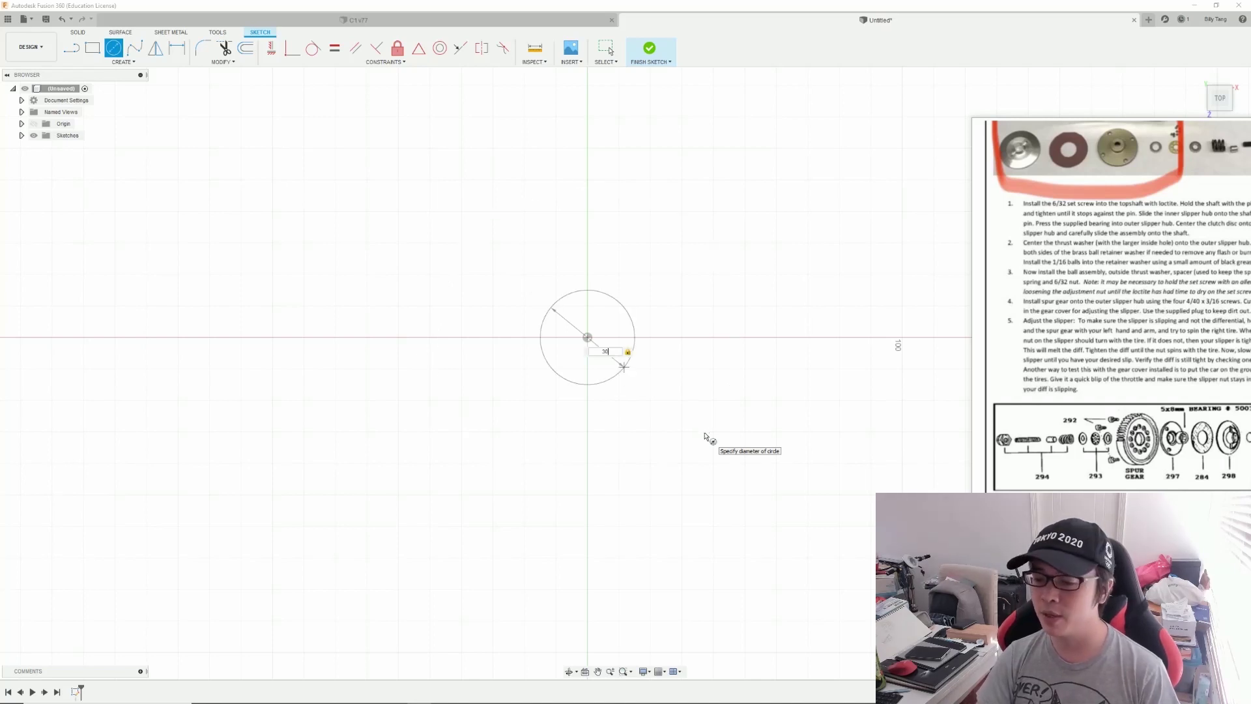
{"action": "key", "text": "Return"}
Step: Try a 40 mm diameter, undo back to 30 mm, and finish the sketch
{"action": "left_click_drag", "start_coordinate": [575, 329], "coordinate": [725, 233]}
{"action": "double_click", "coordinate": [725, 232]}
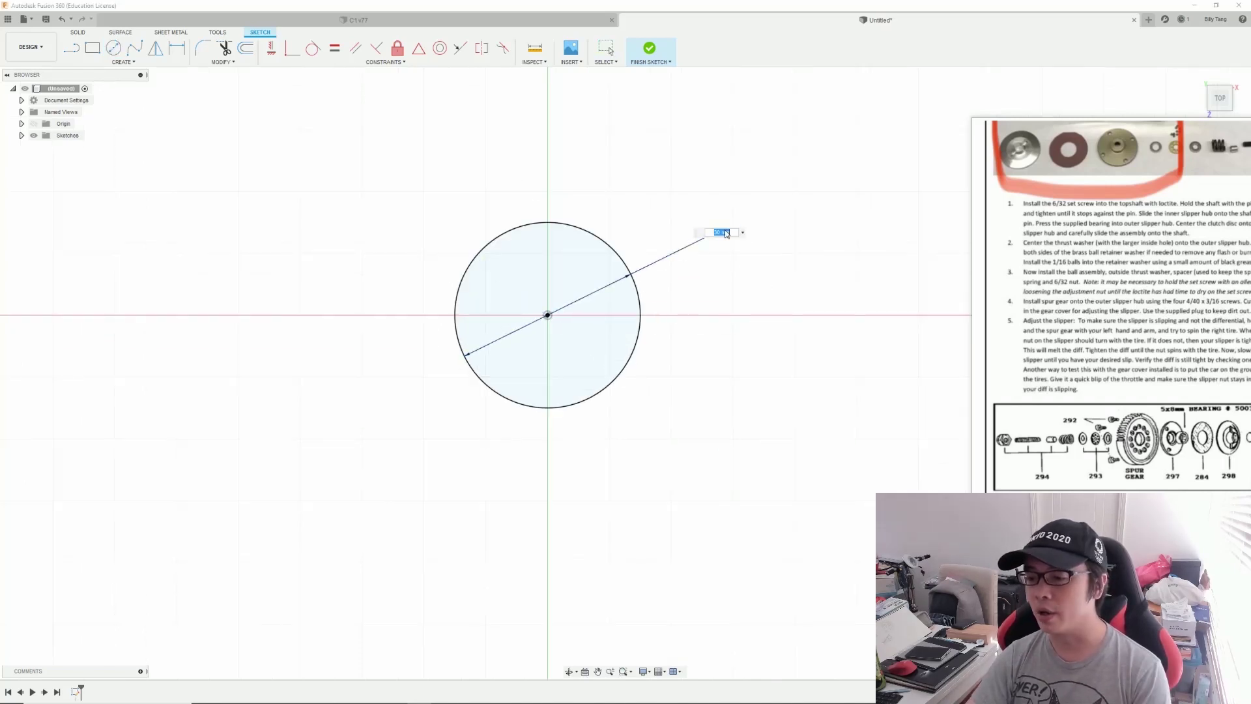
{"action": "type", "text": "Ø40"}
{"action": "key", "text": "Return"}
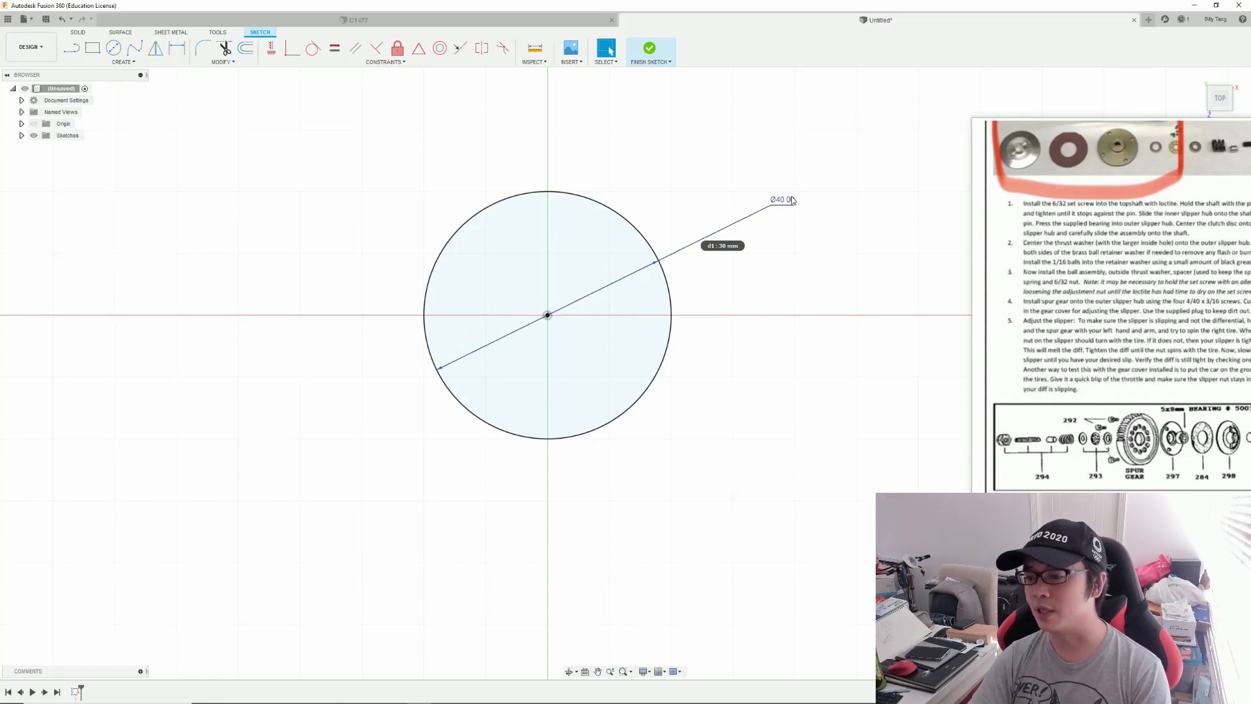
{"action": "key", "text": "ctrl+z"}
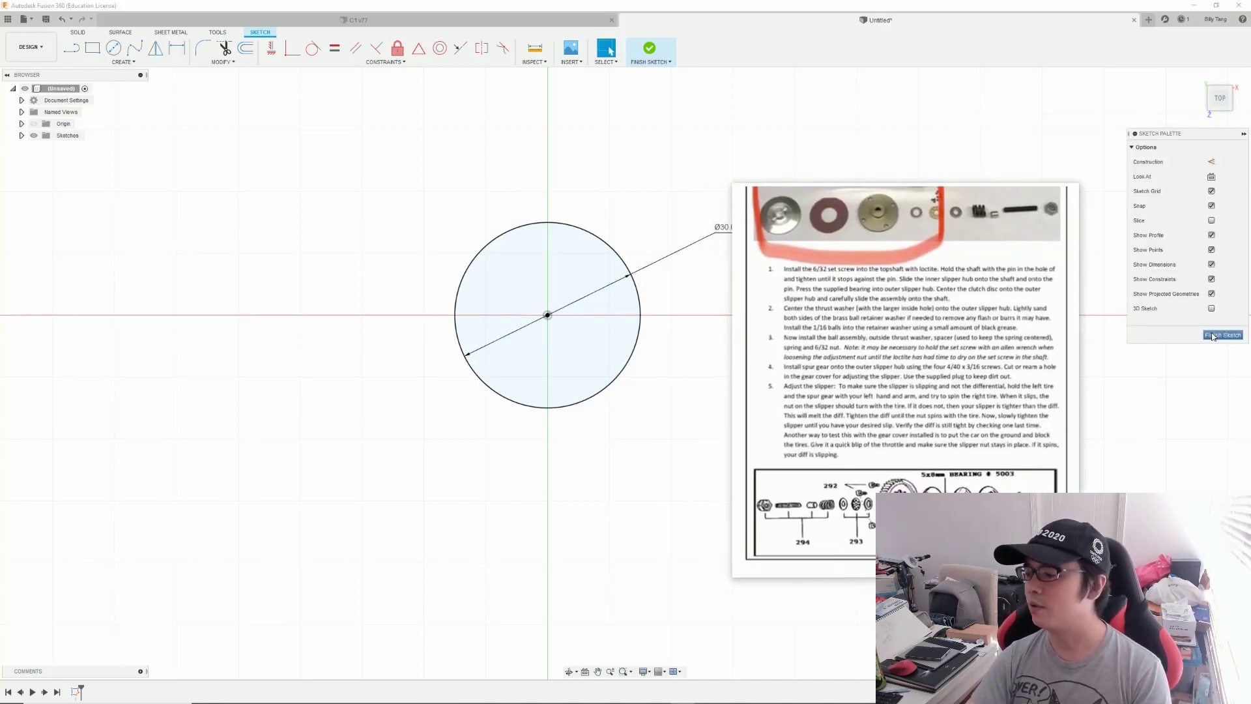
{"action": "left_click", "coordinate": [1212, 335]}
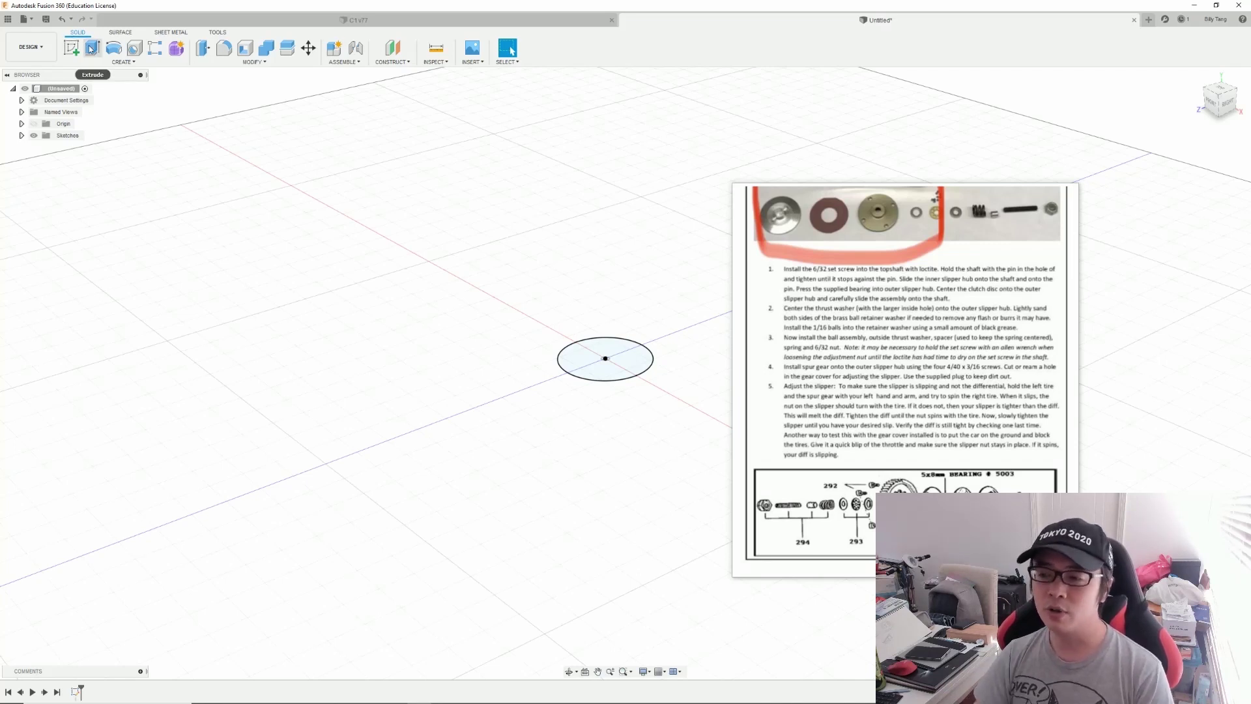
{"action": "mouse_move", "coordinate": [91, 48]}
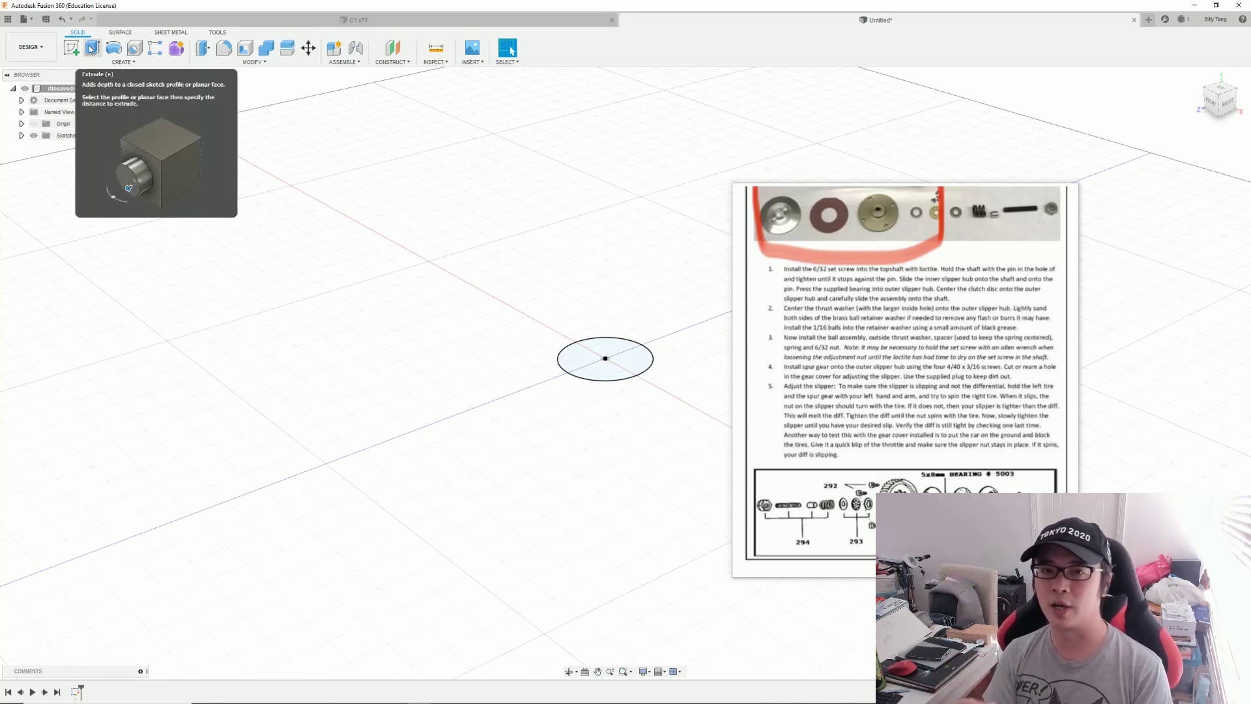
Step: Extrude the 30 mm circle profile 4 mm into a solid disc body
{"action": "left_click", "coordinate": [91, 49]}
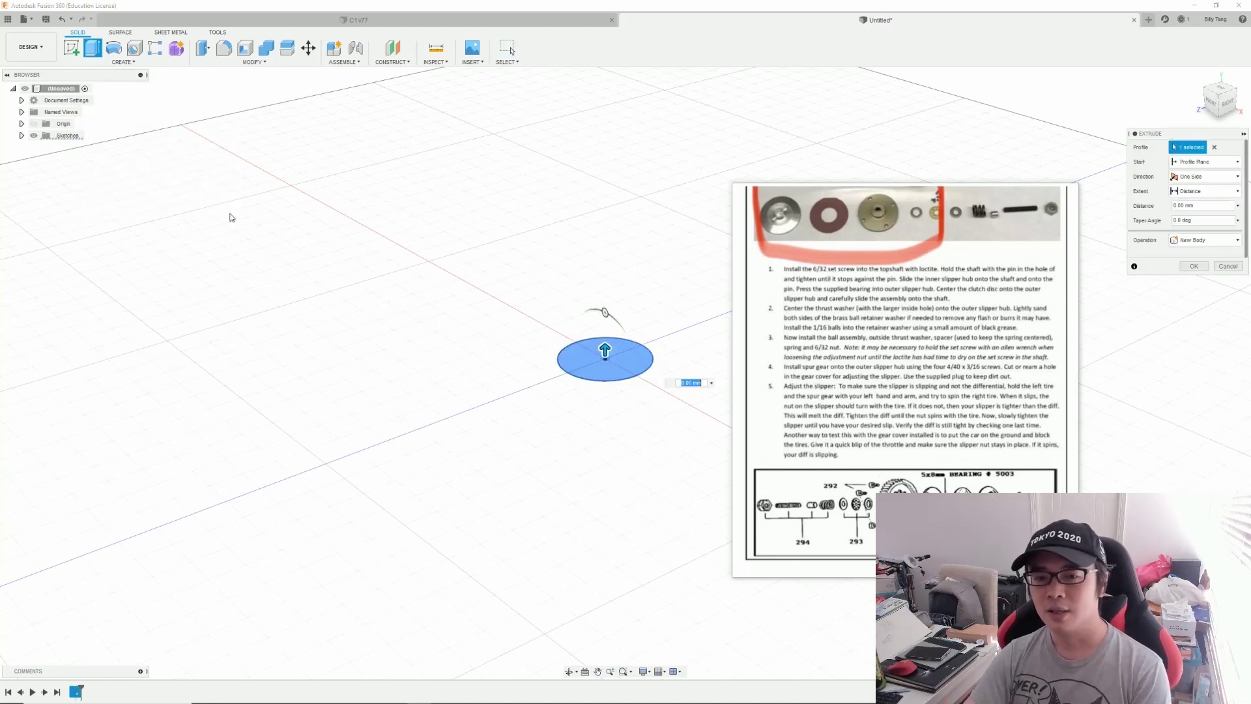
{"action": "left_click_drag", "start_coordinate": [604, 350], "coordinate": [605, 335]}
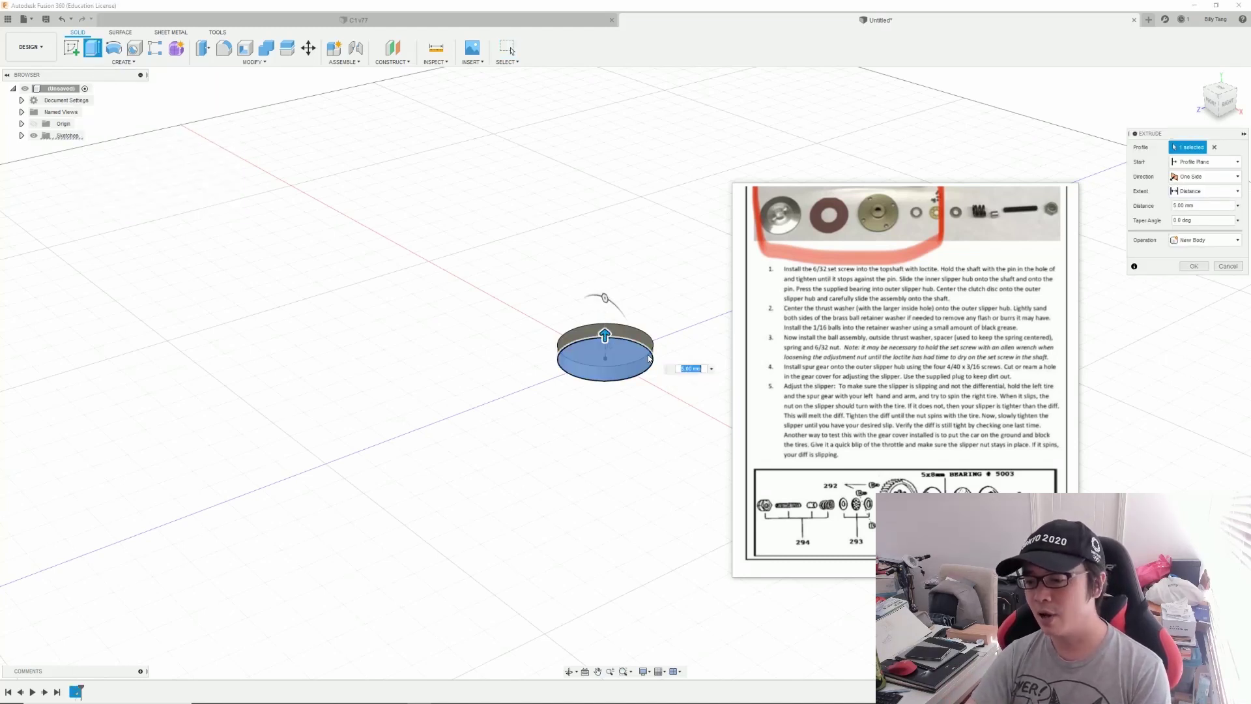
{"action": "type", "text": "4"}
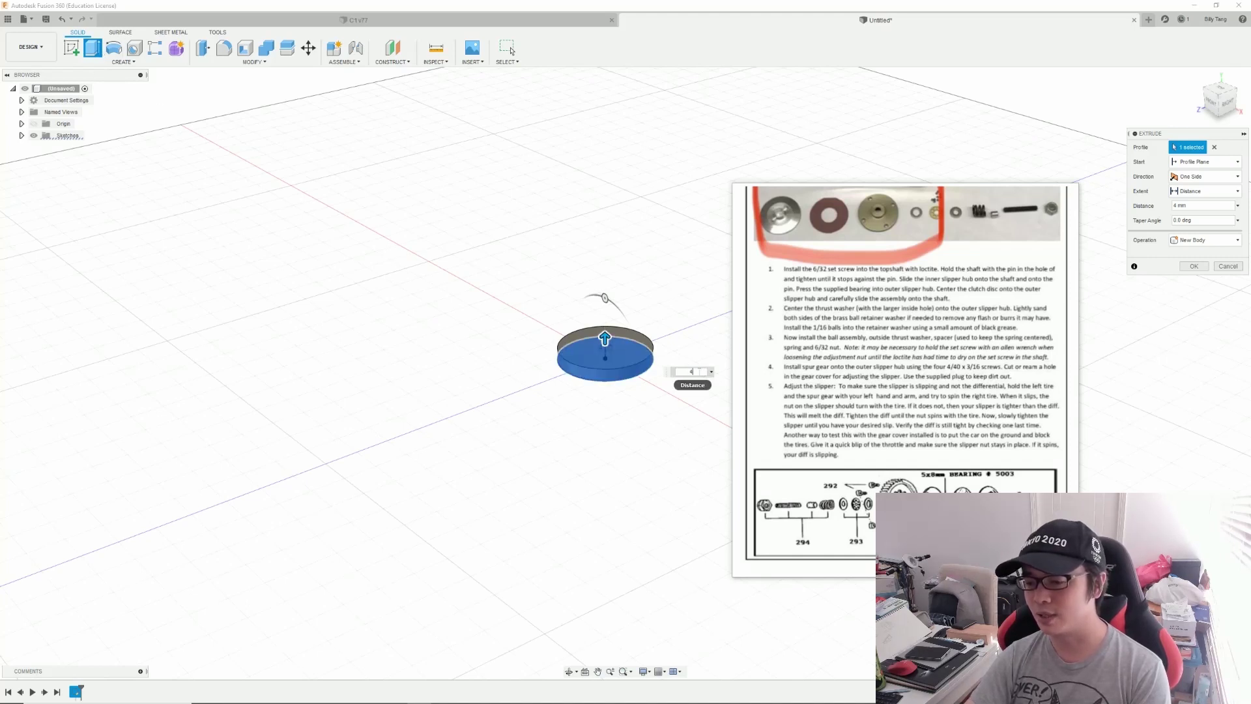
{"action": "key", "text": "Return"}
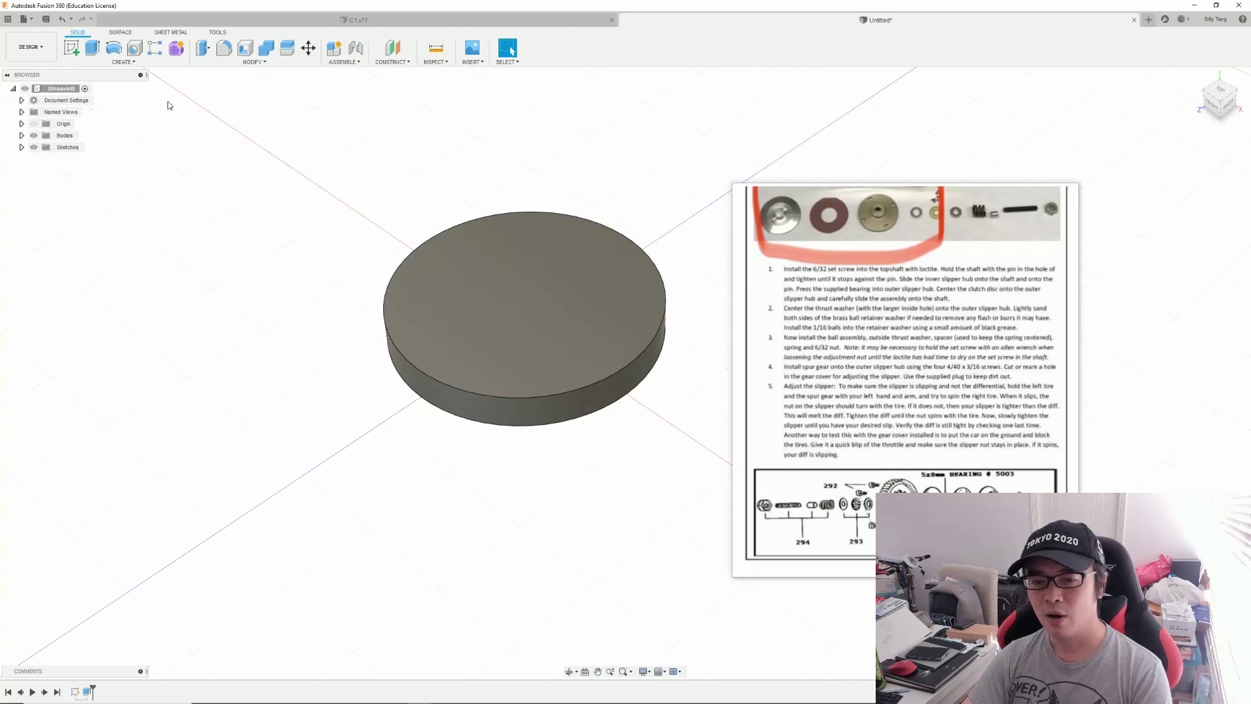
Step: Sketch a 12 mm circle at the origin on the disc's top face
{"action": "left_click", "coordinate": [72, 51]}
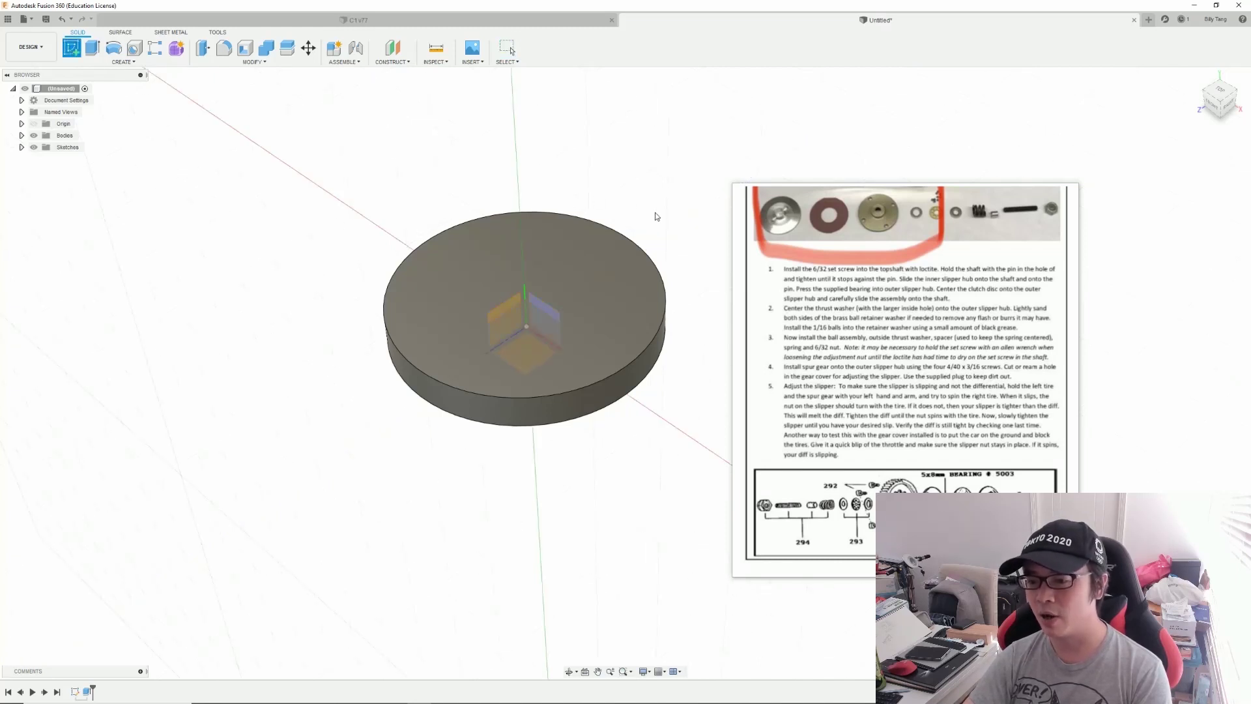
{"action": "left_click", "coordinate": [443, 287]}
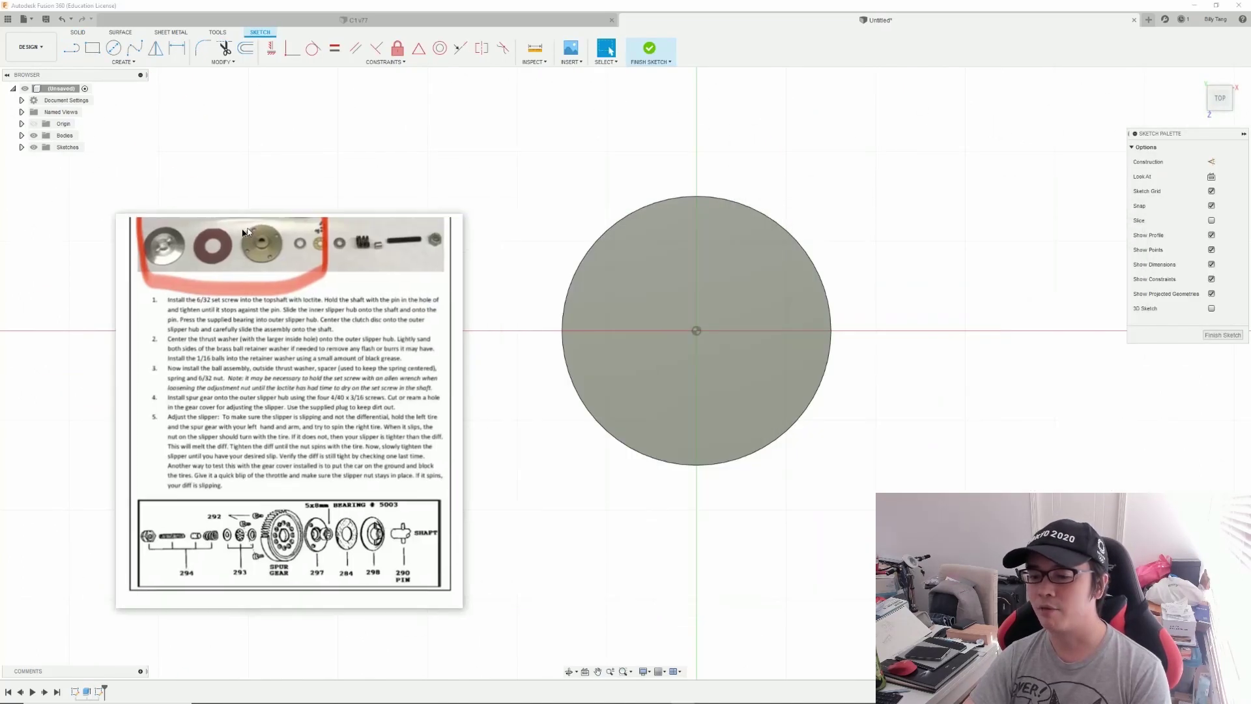
{"action": "left_click", "coordinate": [113, 47]}
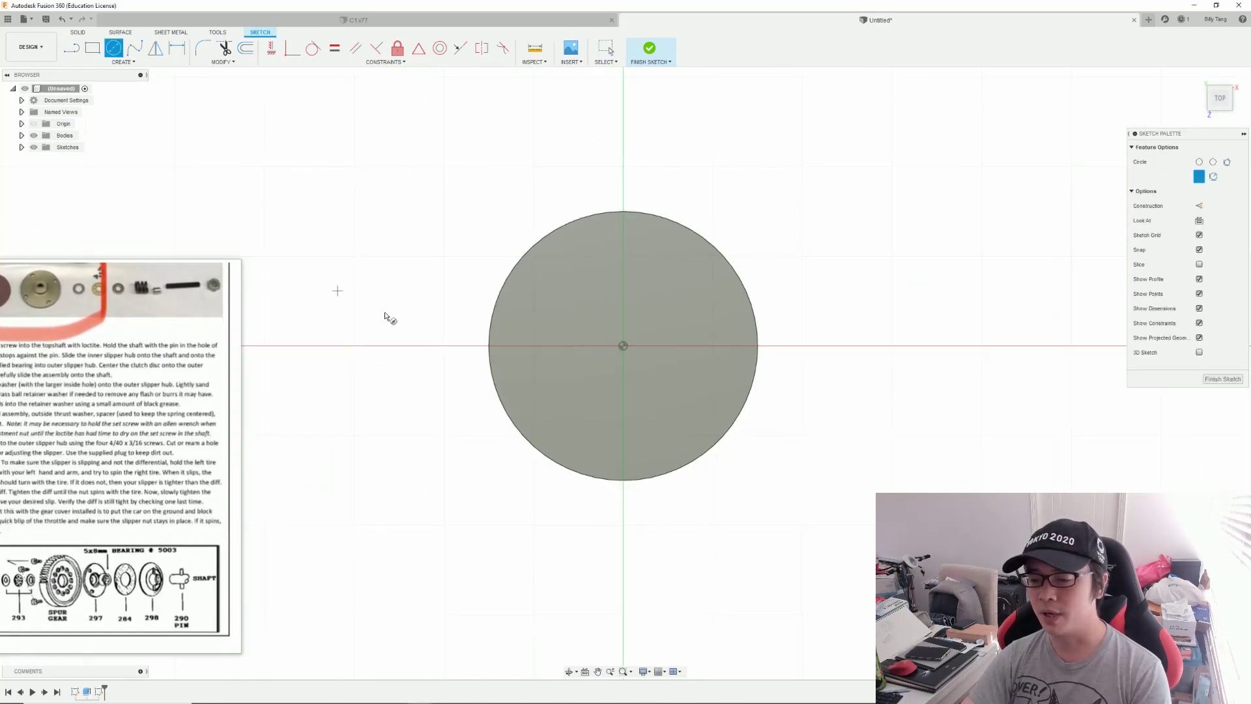
{"action": "left_click", "coordinate": [619, 345]}
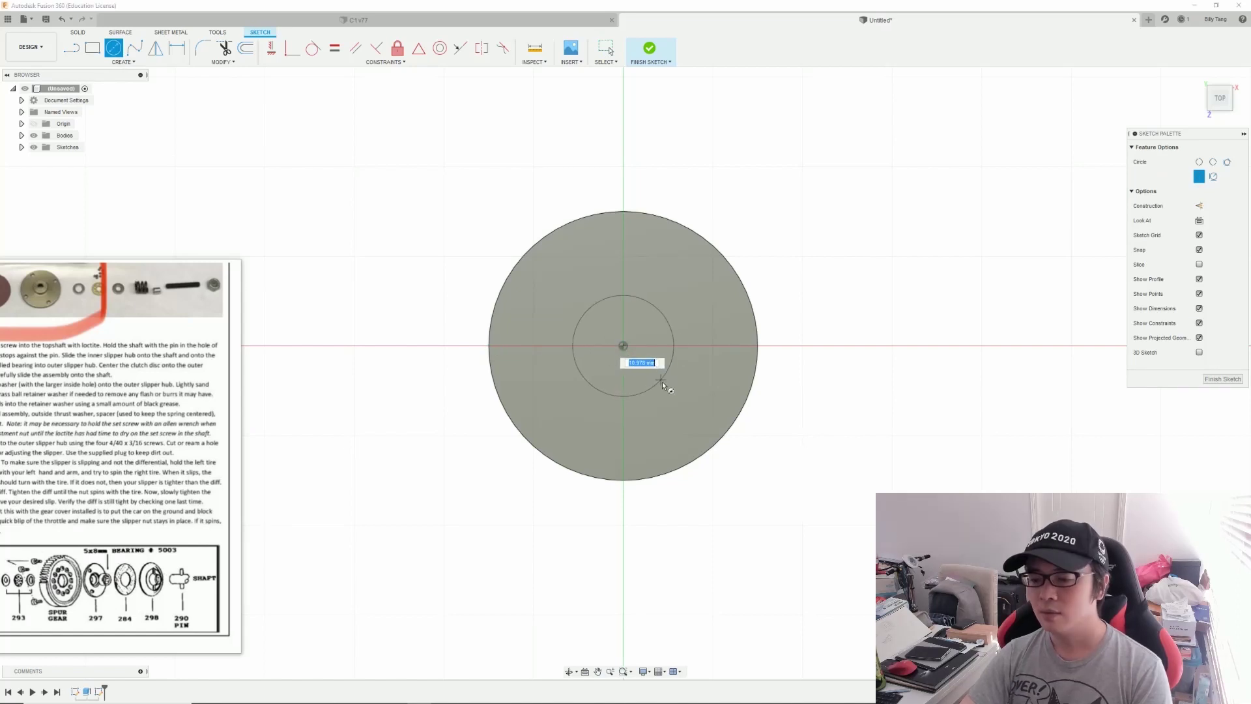
{"action": "type", "text": "12"}
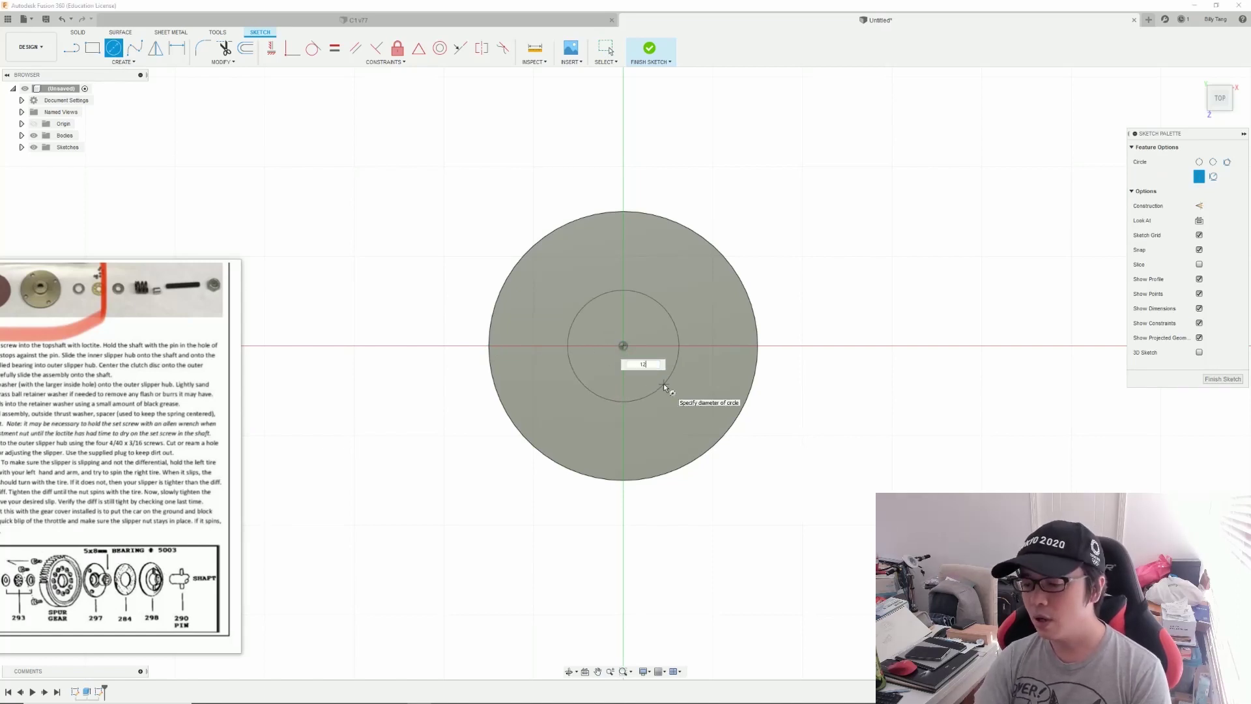
{"action": "key", "text": "Return"}
{"action": "left_click", "coordinate": [1222, 335]}
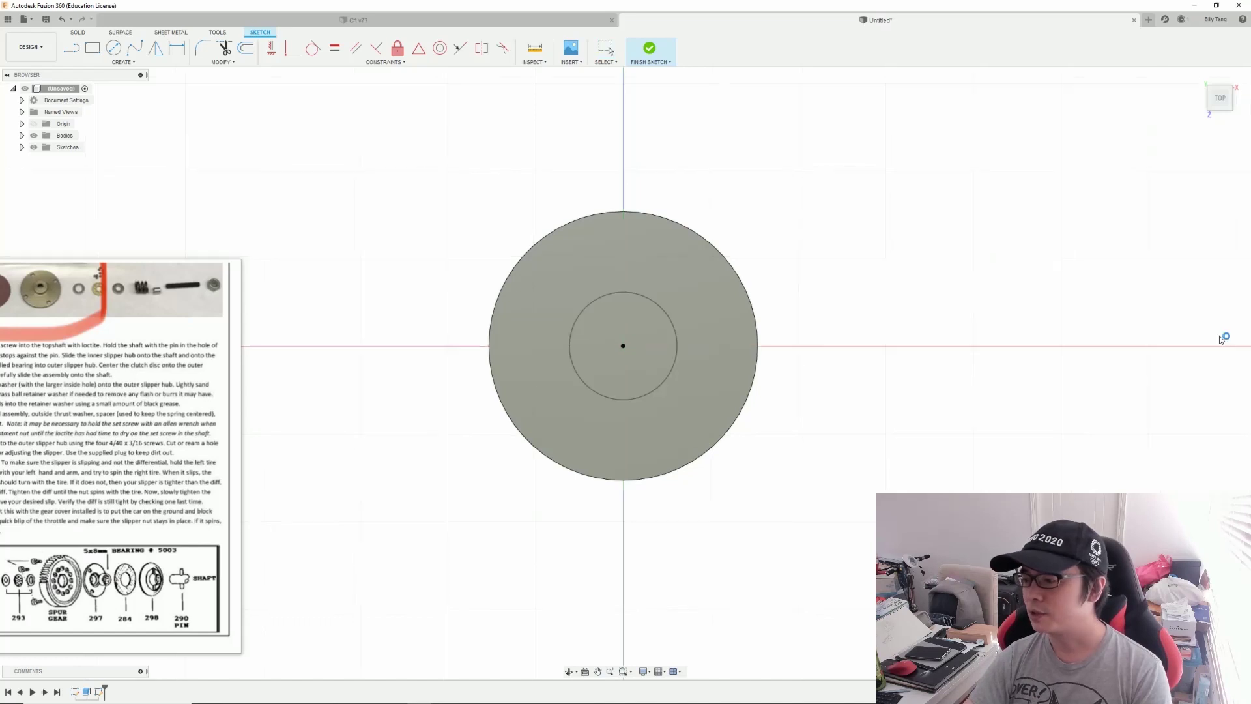
Step: Extrude the 12 mm circle 5 mm upward into a raised central boss
{"action": "left_click", "coordinate": [92, 47]}
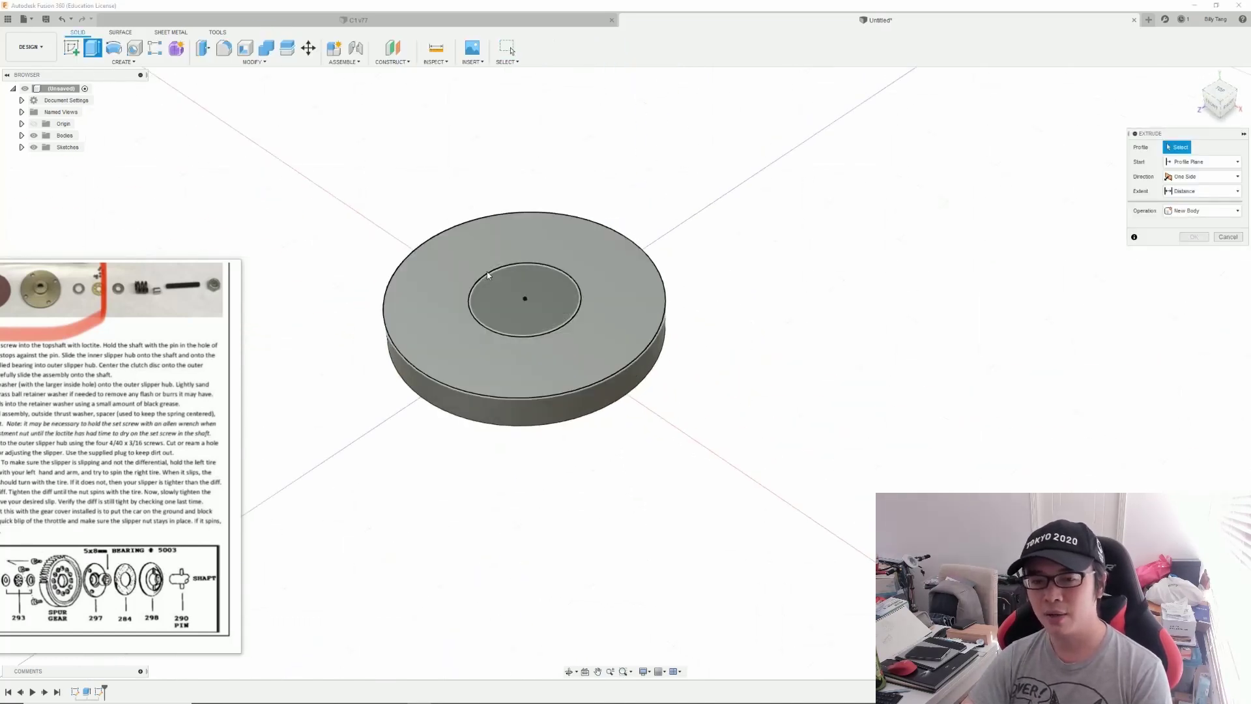
{"action": "left_click", "coordinate": [545, 319]}
{"action": "type", "text": "5"}
{"action": "key", "text": "Return"}
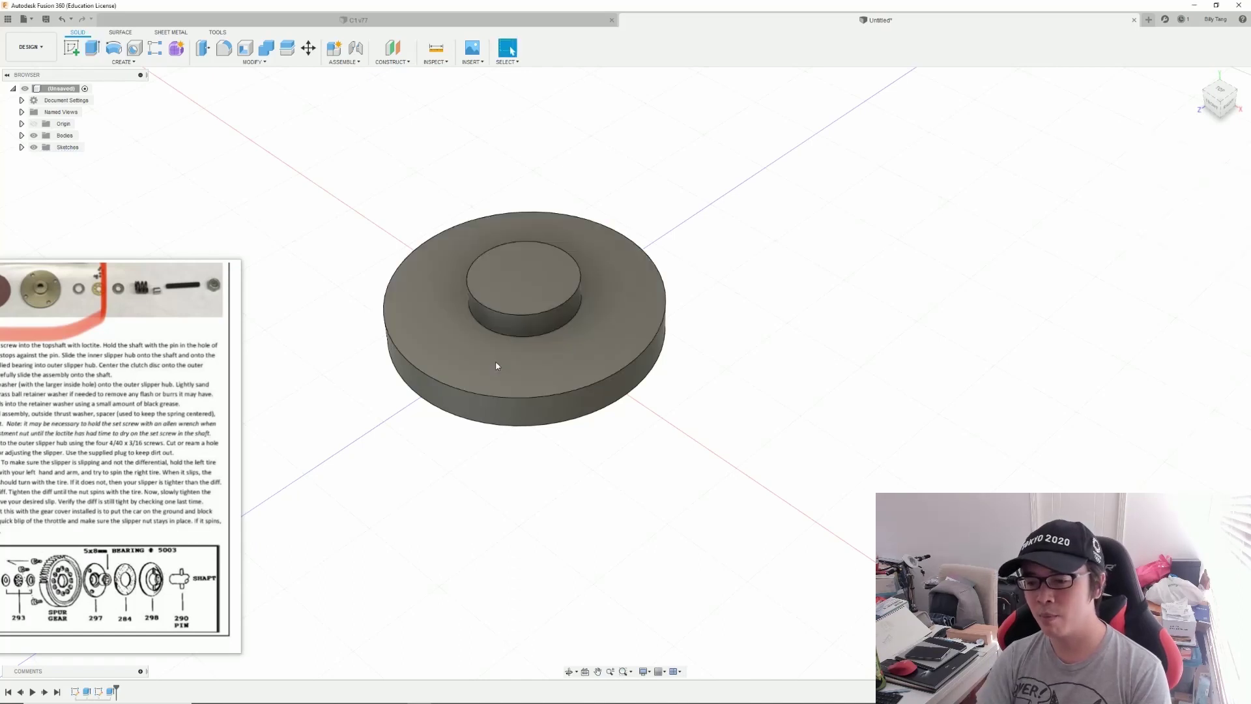
{"action": "middle_click_drag", "start_coordinate": [495, 414], "coordinate": [539, 483]}
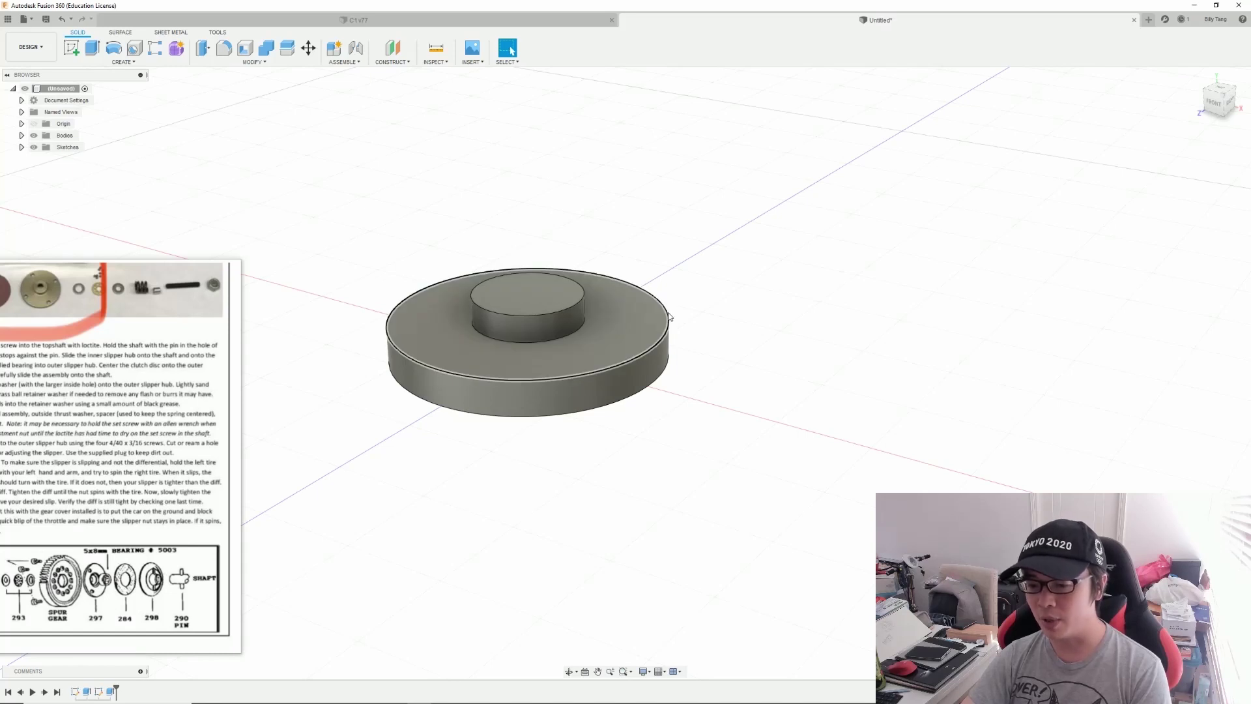
Step: Edit the base sketch's Ø30 diameter to 40 mm and finish the sketch
{"action": "left_click", "coordinate": [75, 692]}
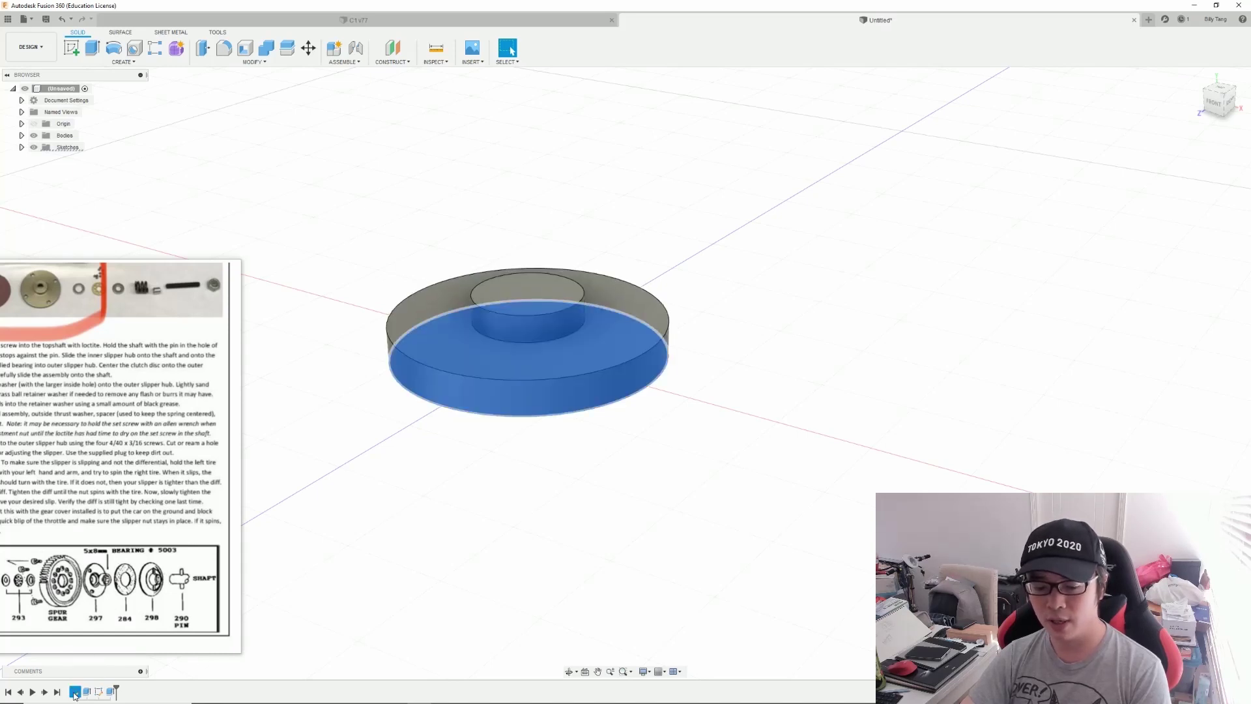
{"action": "right_click", "coordinate": [74, 696]}
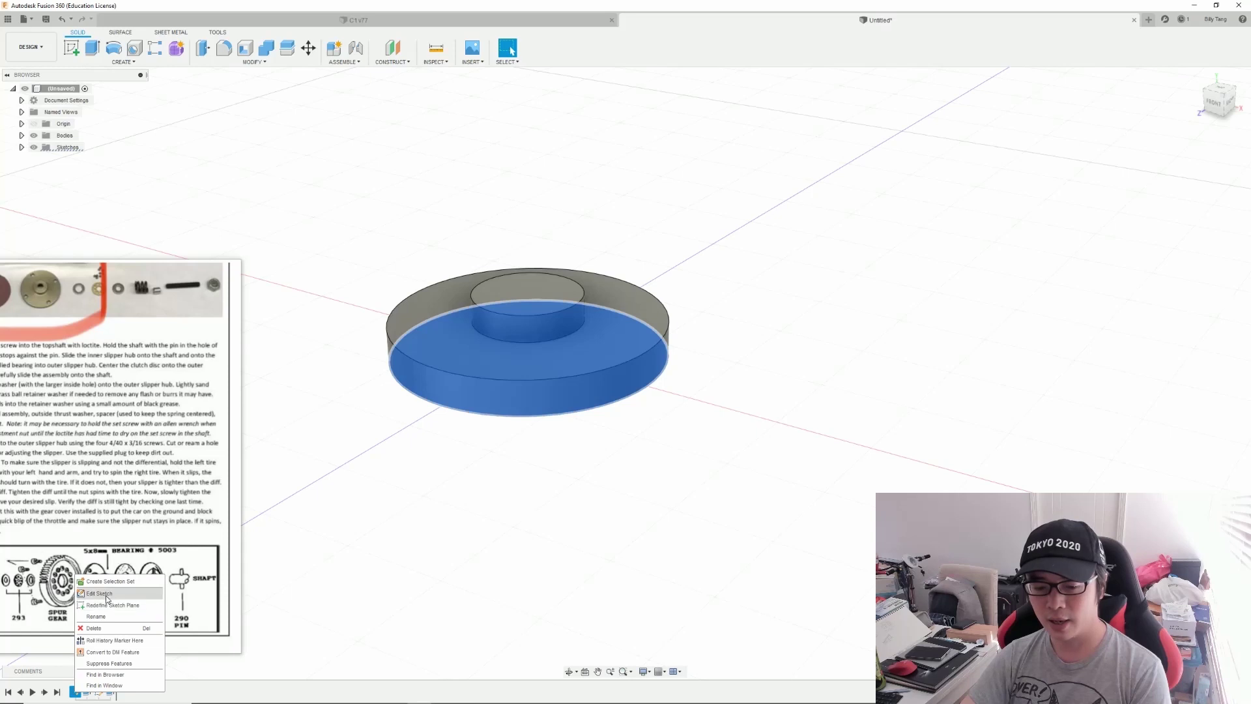
{"action": "left_click", "coordinate": [104, 594]}
{"action": "double_click", "coordinate": [825, 336]}
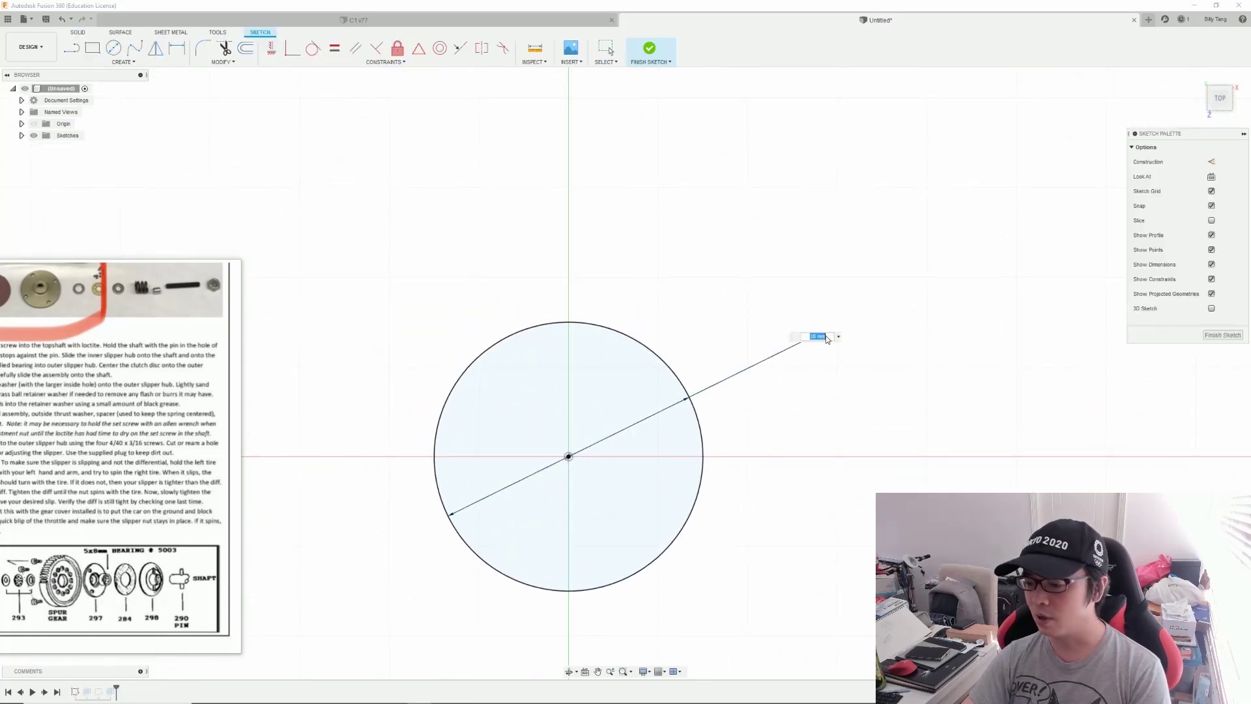
{"action": "type", "text": "40"}
{"action": "key", "text": "Return"}
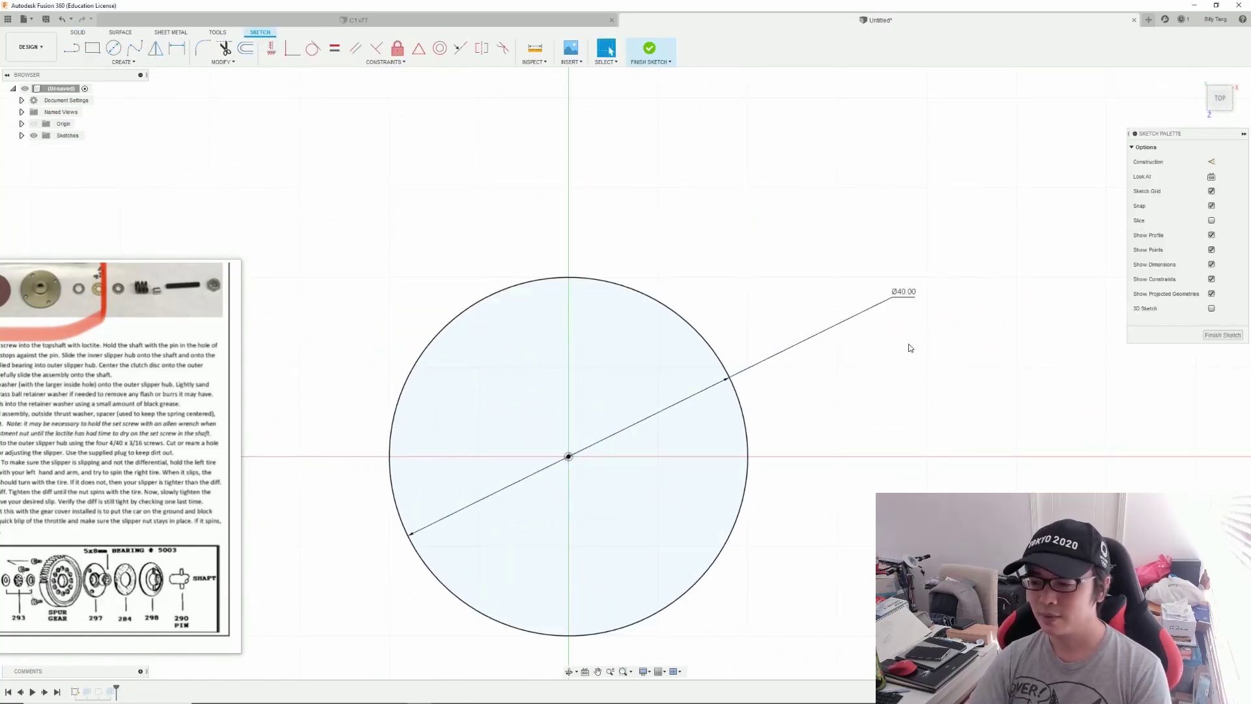
{"action": "left_click", "coordinate": [1222, 335]}
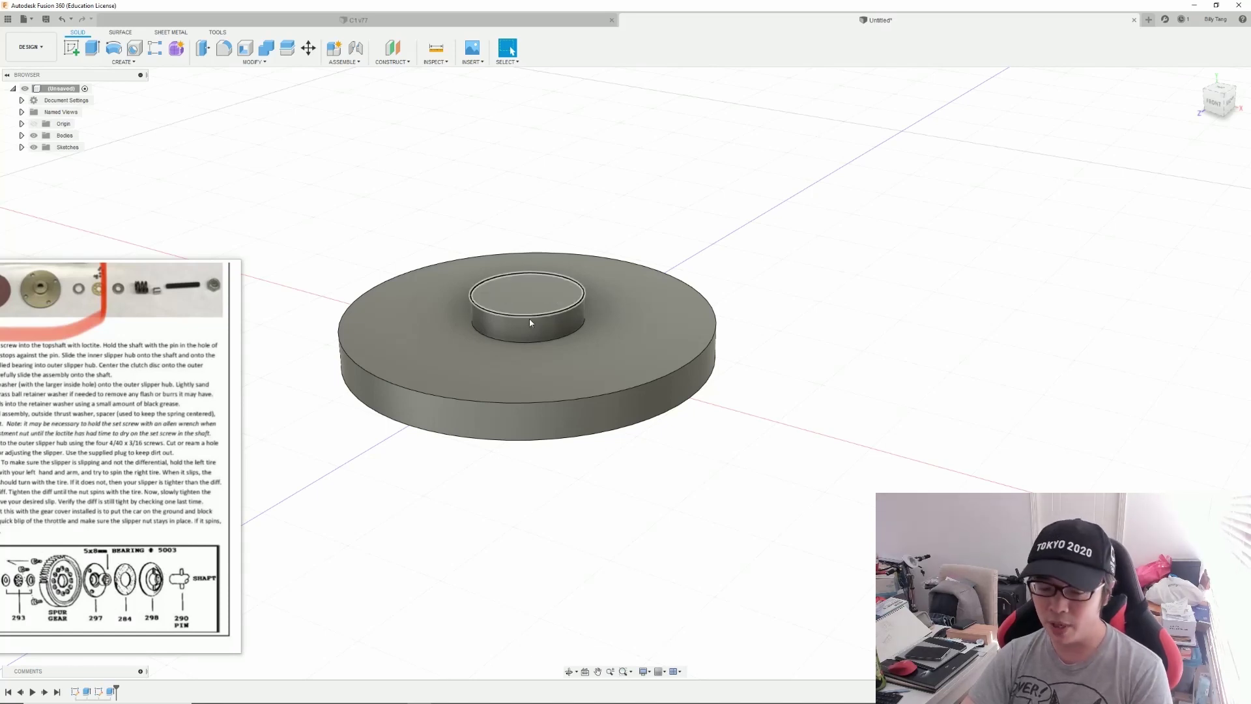
Step: Undo the change, reopen the base sketch, then back out with Escape and undo
{"action": "key", "text": "ctrl+z"}
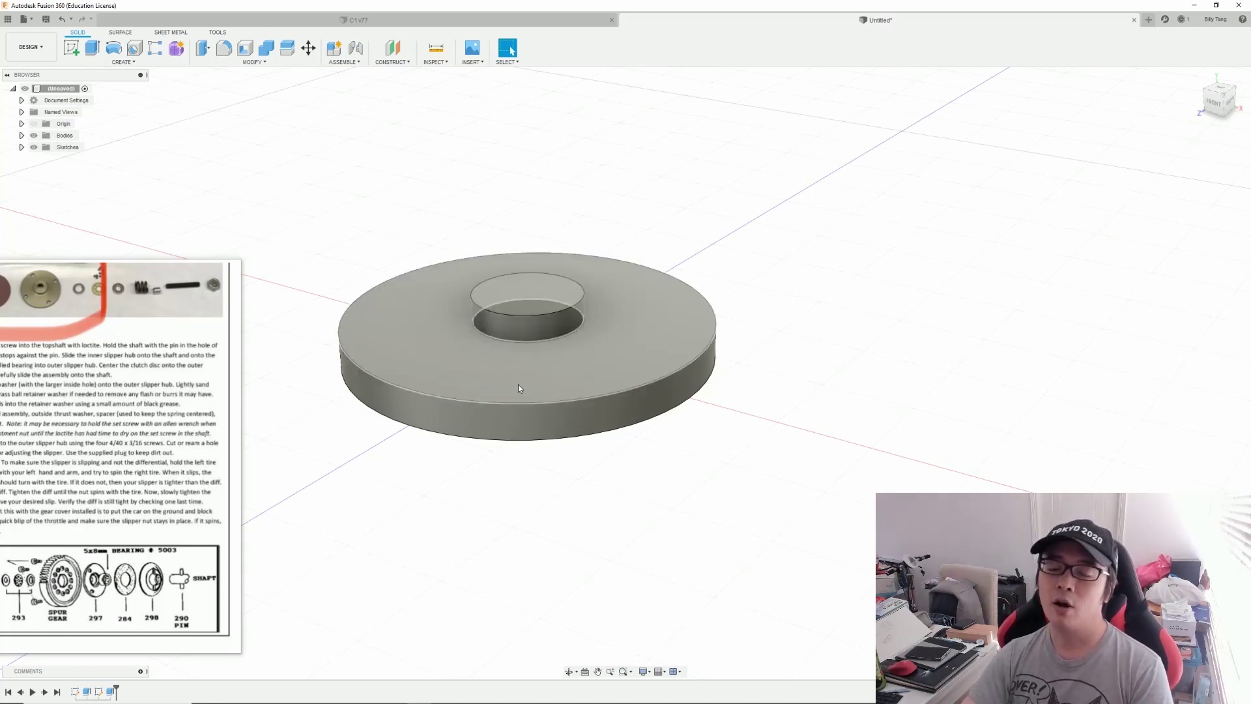
{"action": "key", "text": "Escape"}
{"action": "right_click", "coordinate": [79, 690]}
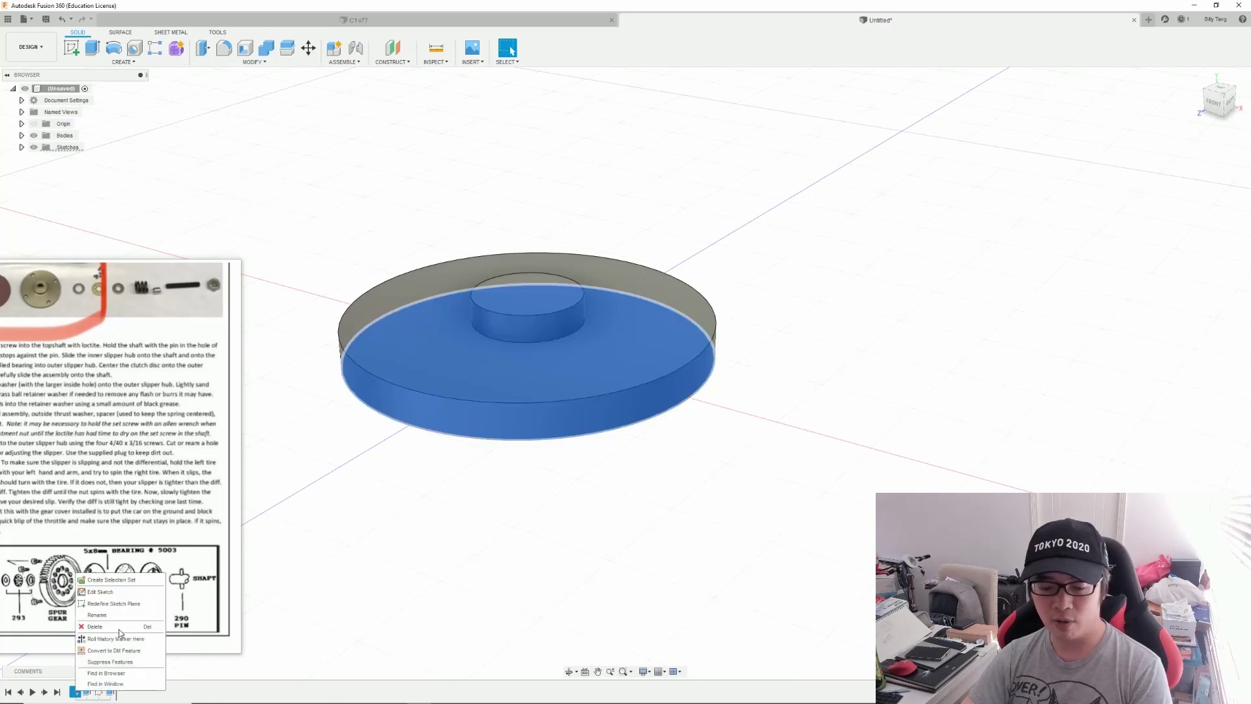
{"action": "left_click", "coordinate": [98, 590]}
{"action": "double_click", "coordinate": [889, 266]}
{"action": "key", "text": "Escape"}
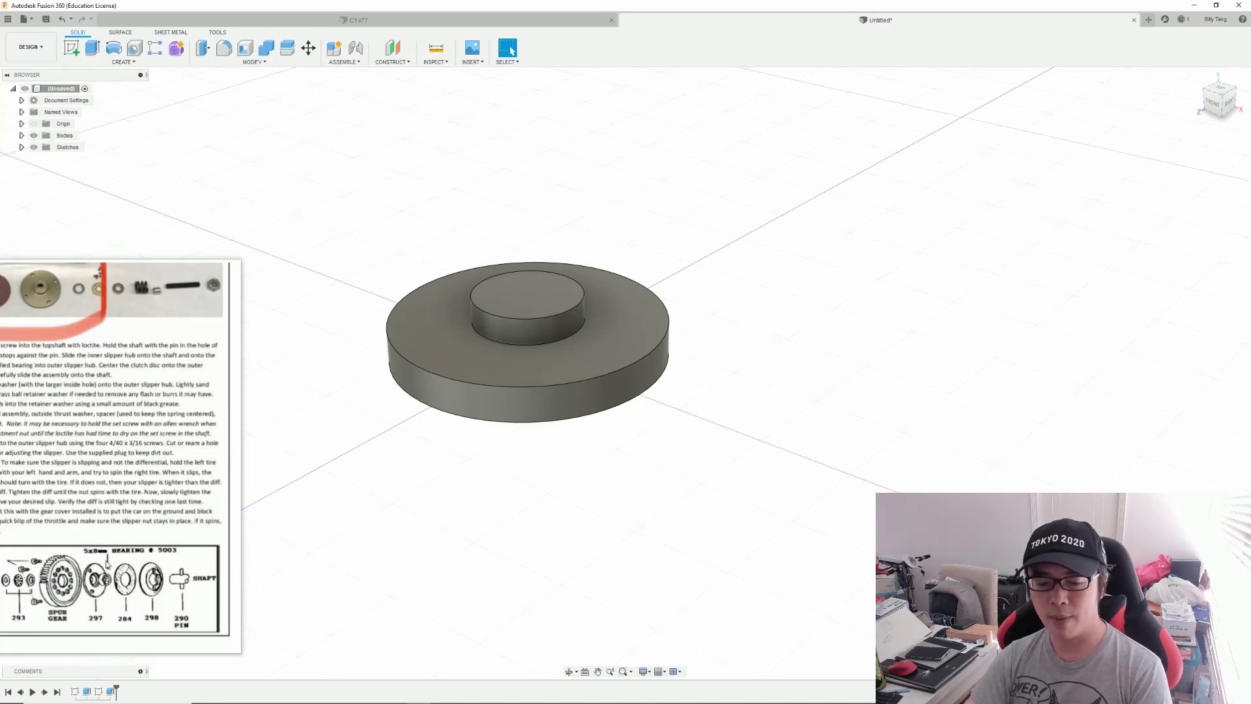
{"action": "key", "text": "ctrl+z"}
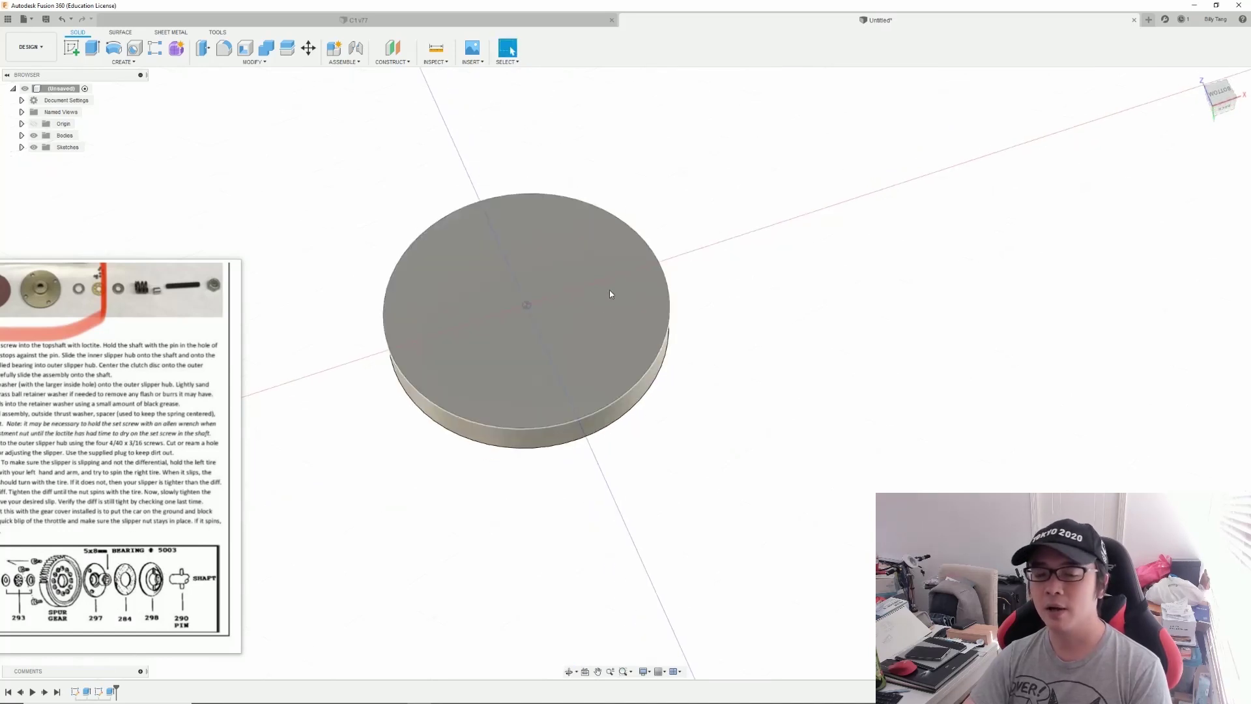
Step: Sketch a 20 mm circle at the origin on the disc's bottom face
{"action": "left_click", "coordinate": [71, 47]}
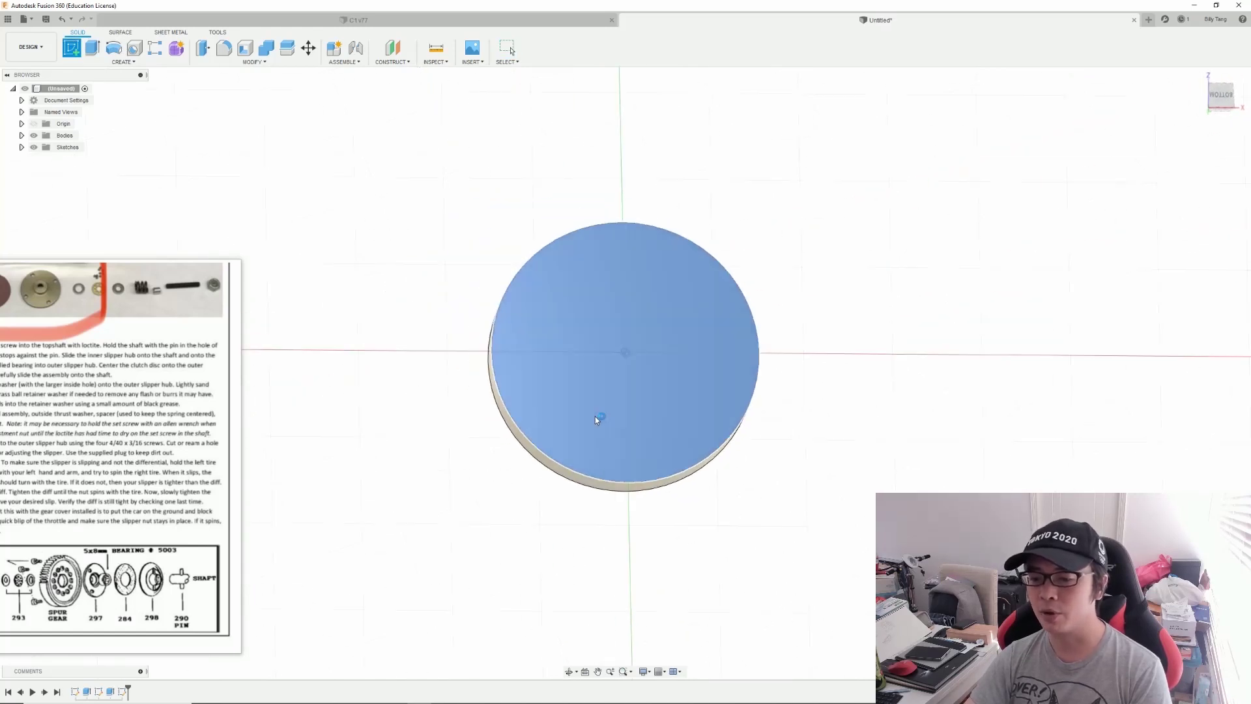
{"action": "left_click", "coordinate": [595, 416]}
{"action": "key", "text": "c"}
{"action": "left_click", "coordinate": [698, 398]}
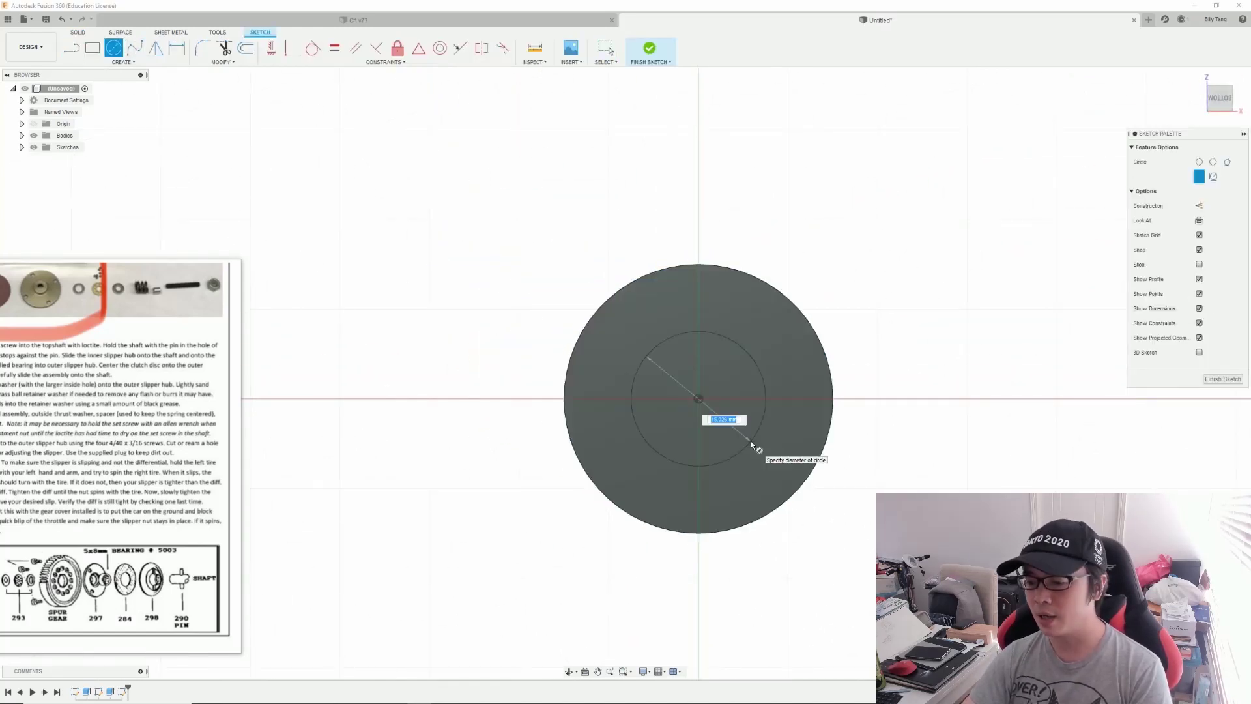
{"action": "type", "text": "20"}
{"action": "key", "text": "Return"}
{"action": "mouse_move", "coordinate": [750, 441]}
{"action": "middle_mouse_down", "text": "shift"}
{"action": "mouse_move", "coordinate": [638, 246]}
{"action": "mouse_move", "coordinate": [1009, 317]}
{"action": "middle_mouse_up", "text": "shift"}
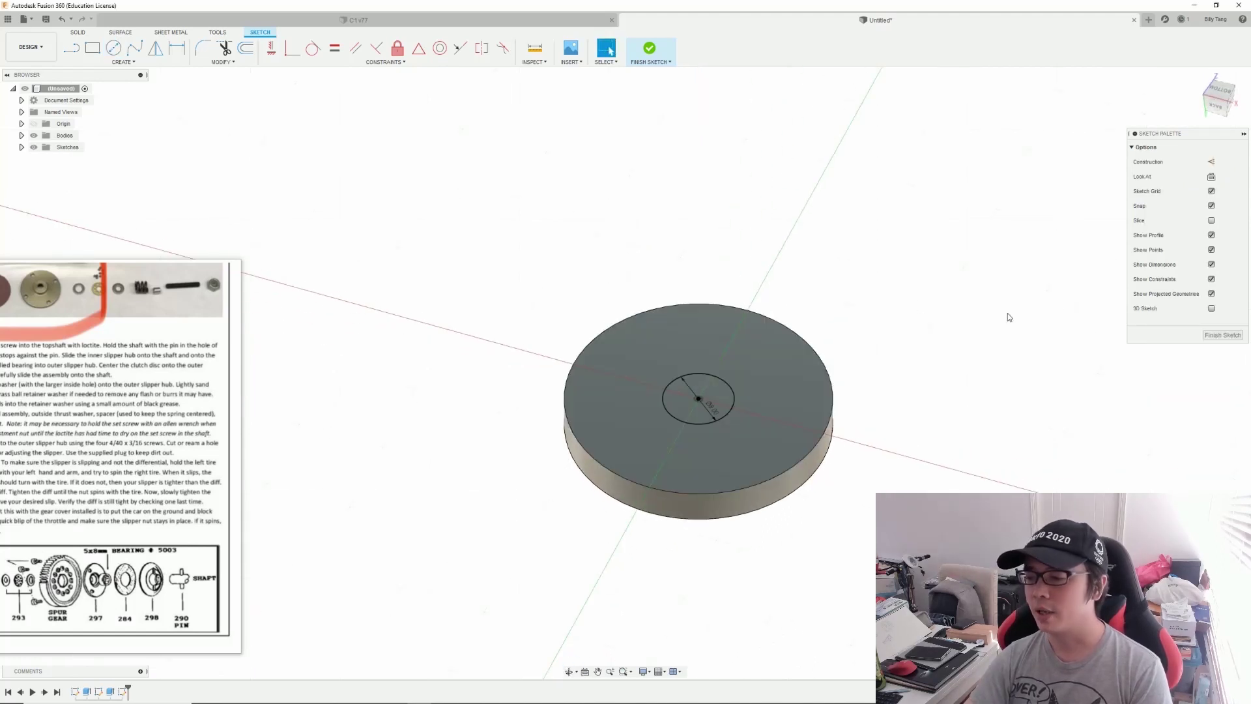
{"action": "left_click", "coordinate": [1216, 335]}
Step: Cut-extrude the 20 mm circle into the disc as a shallow centre bore
{"action": "left_click", "coordinate": [91, 50]}
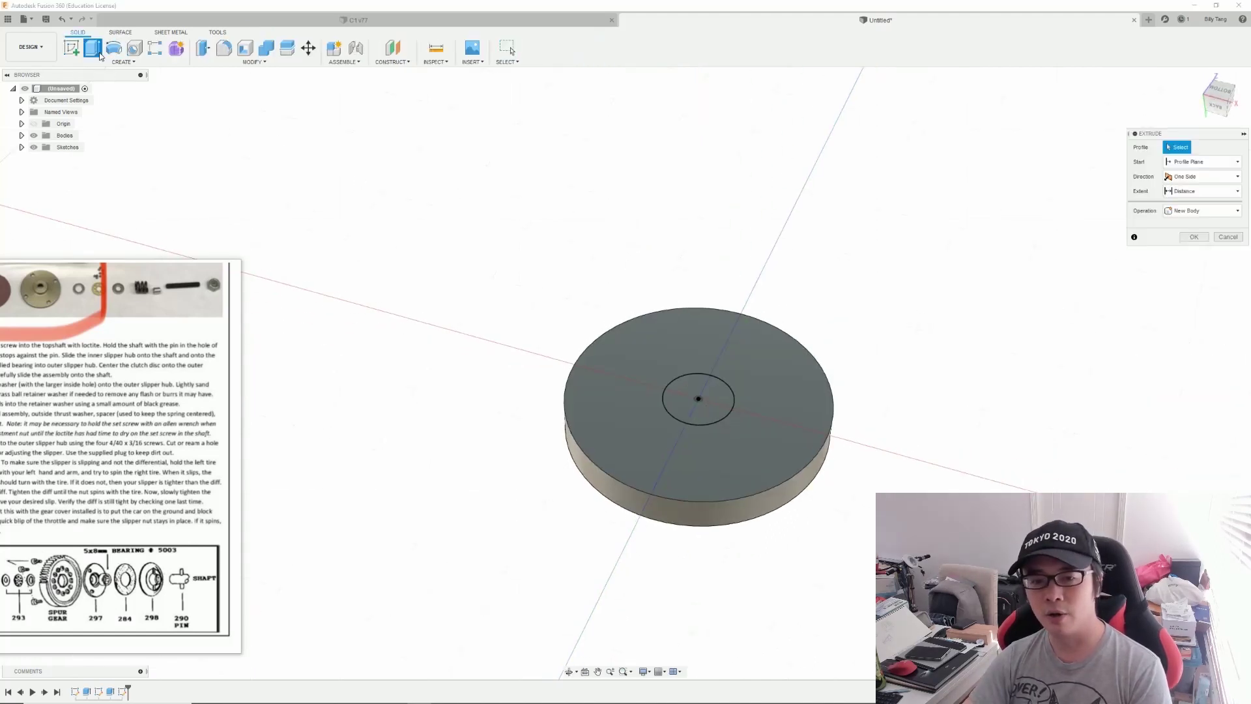
{"action": "left_click", "coordinate": [698, 391]}
{"action": "type", "text": "6"}
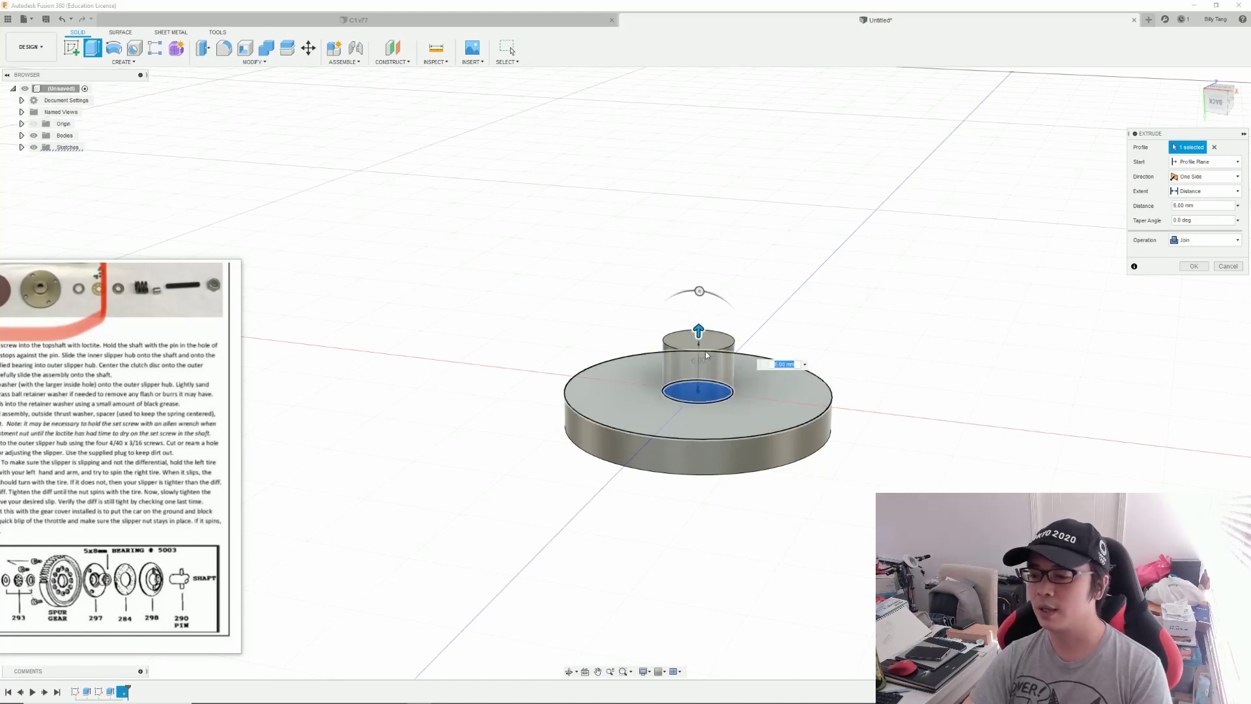
{"action": "left_click_drag", "start_coordinate": [698, 333], "coordinate": [705, 389]}
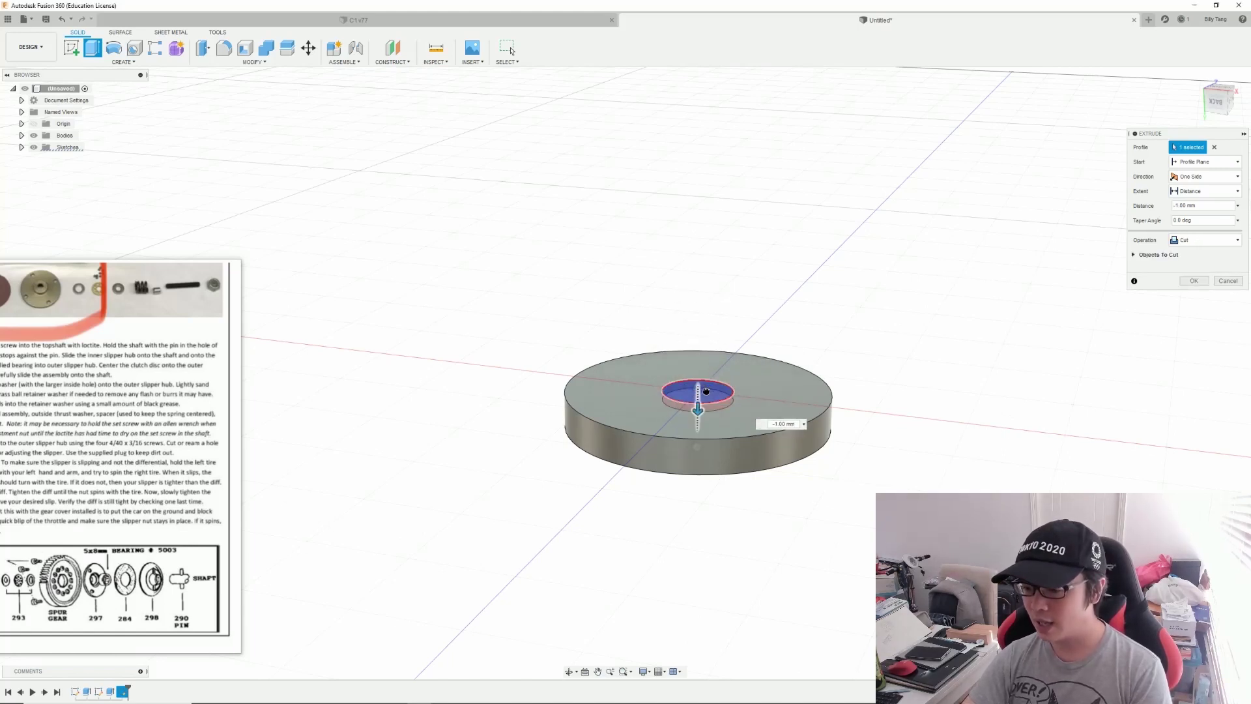
{"action": "left_click_drag", "start_coordinate": [706, 391], "coordinate": [710, 331]}
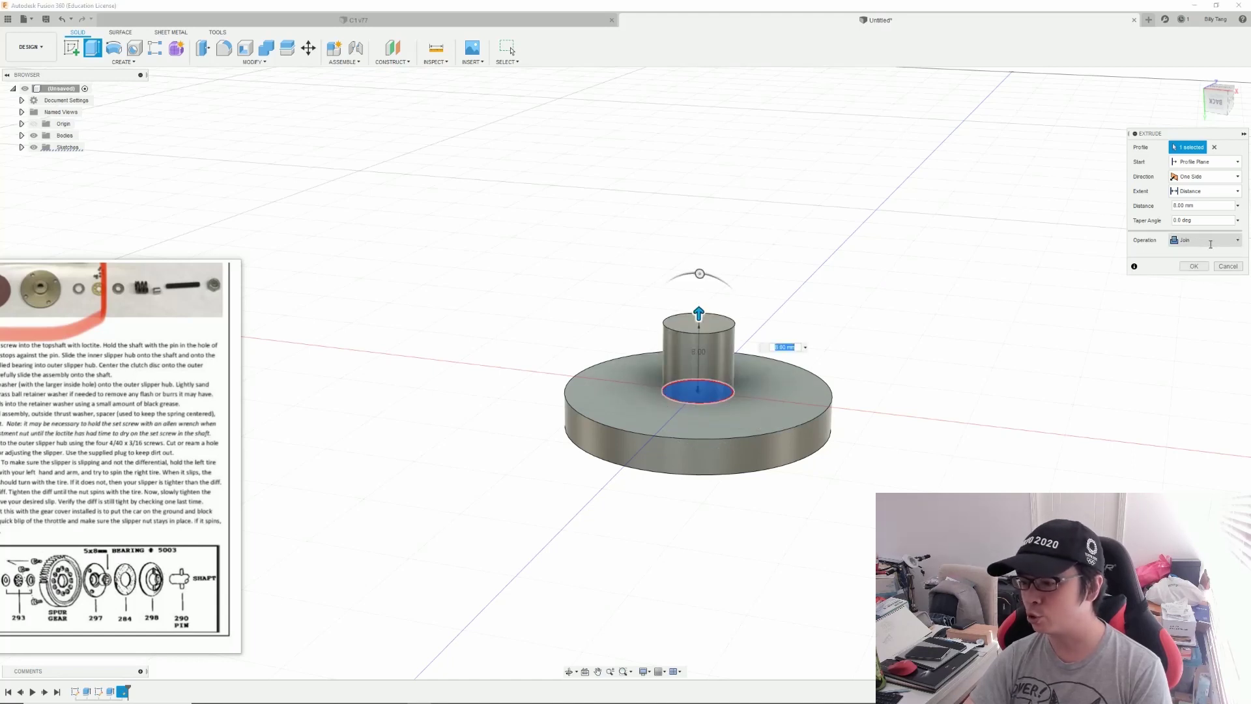
{"action": "left_click_drag", "start_coordinate": [699, 314], "coordinate": [699, 405]}
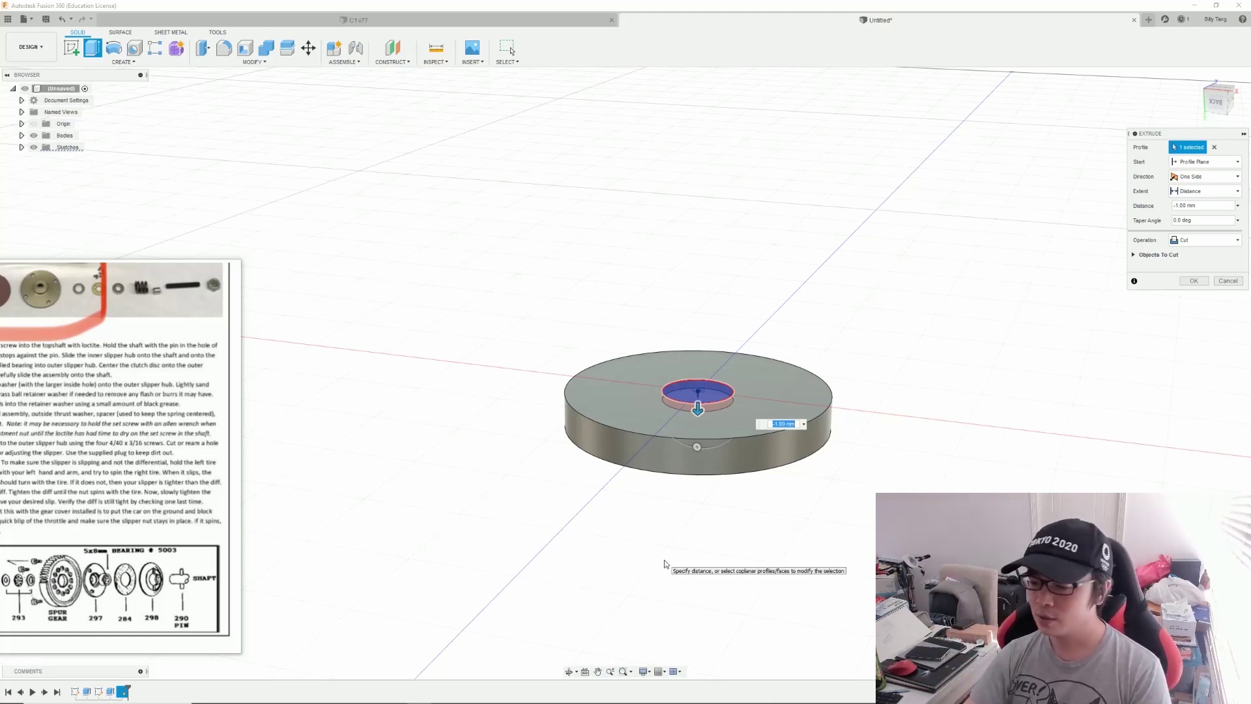
{"action": "key", "text": "Return"}
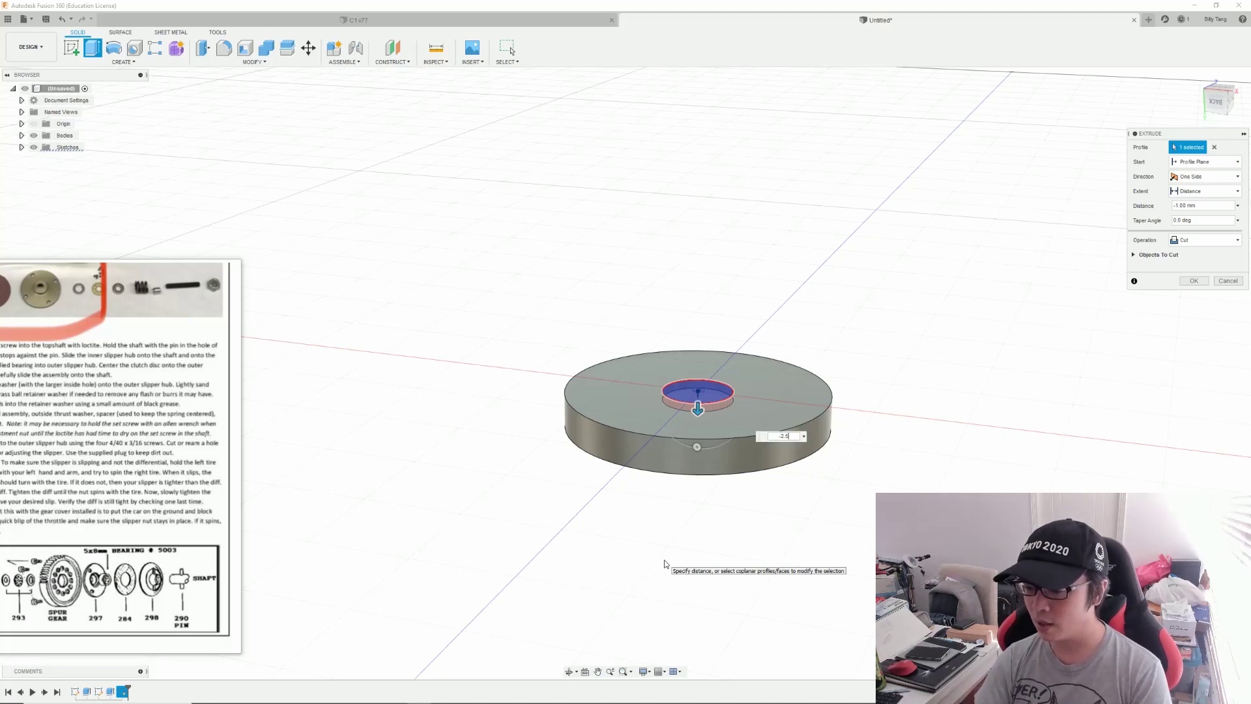
{"action": "key", "text": "shift+F6"}
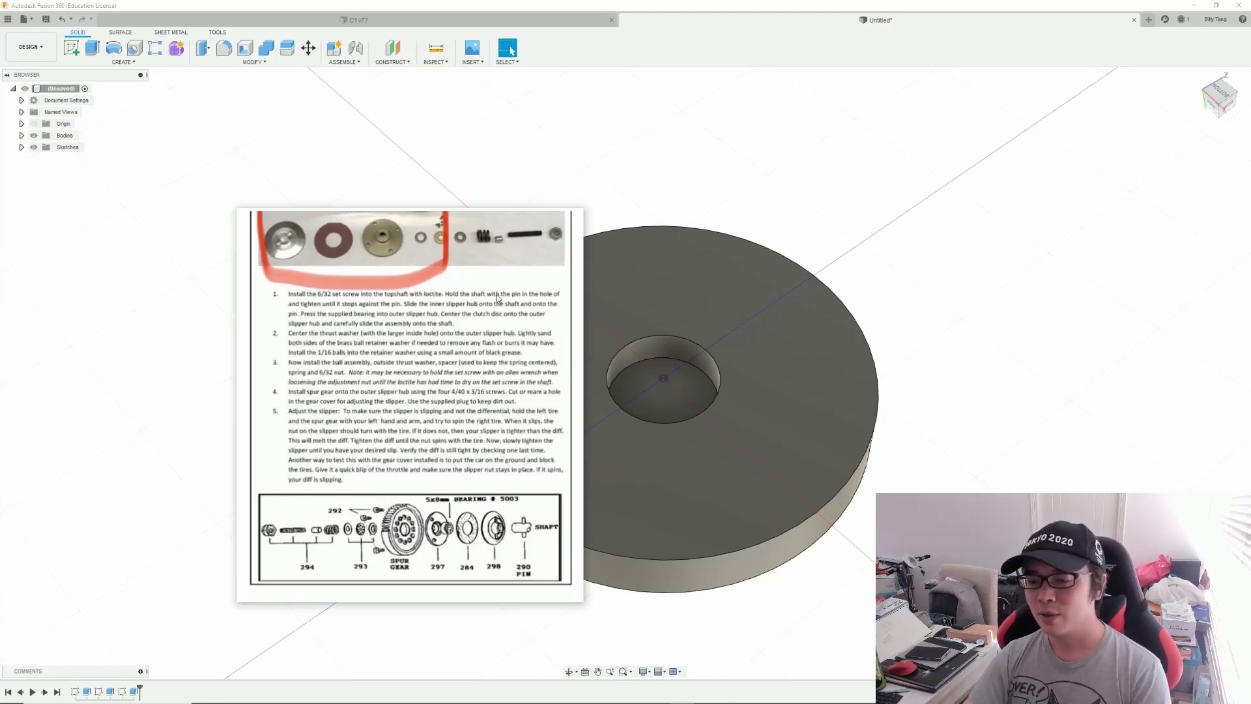
{"action": "left_click_drag", "start_coordinate": [520, 226], "coordinate": [155, 299]}
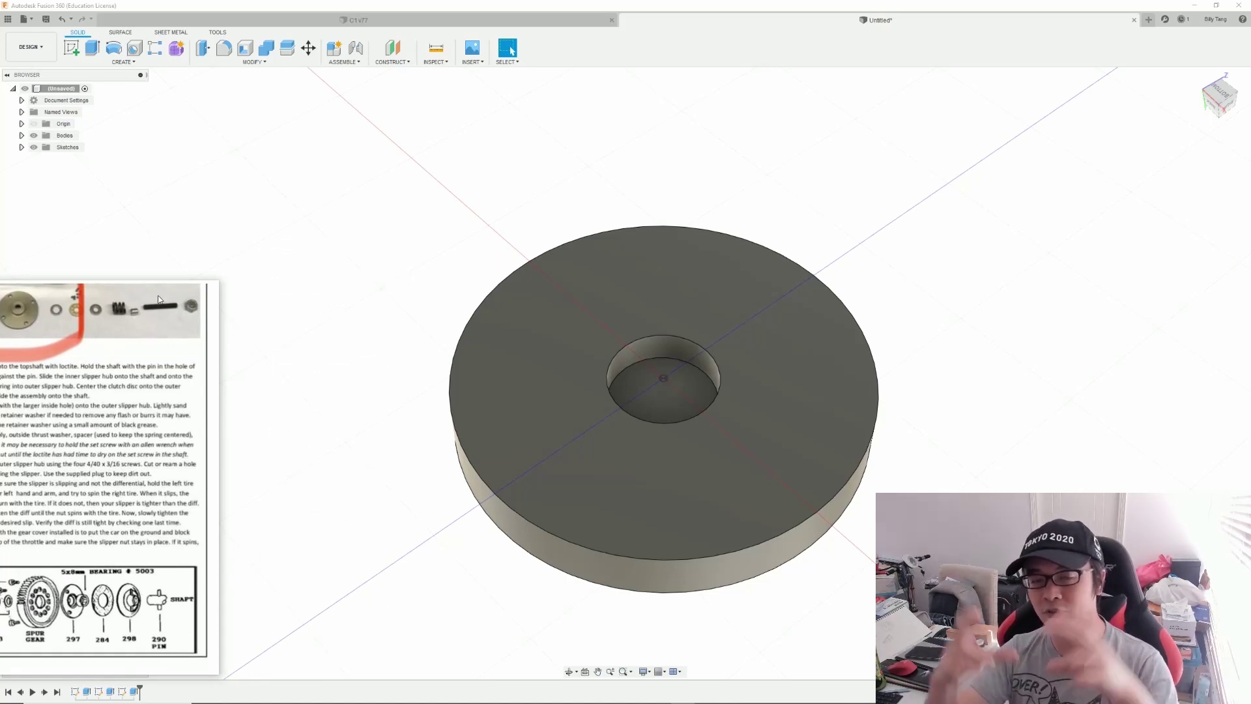
{"action": "left_click", "coordinate": [658, 394]}
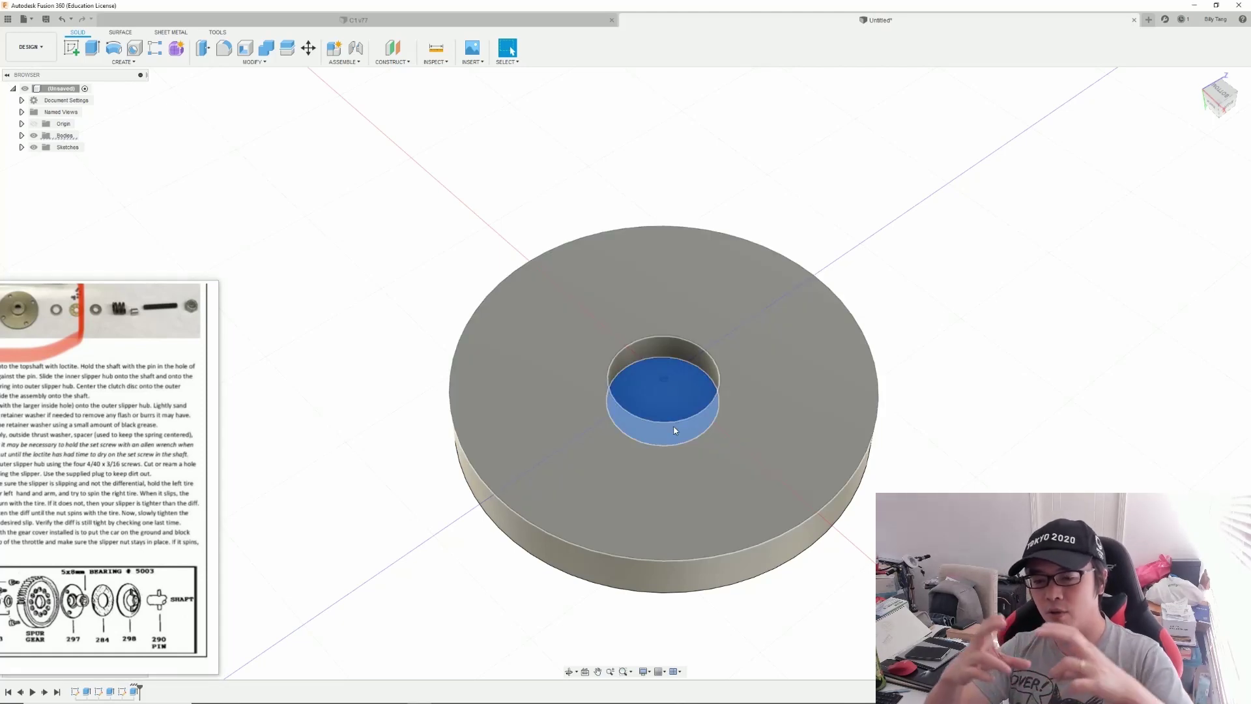
{"action": "left_click", "coordinate": [664, 422]}
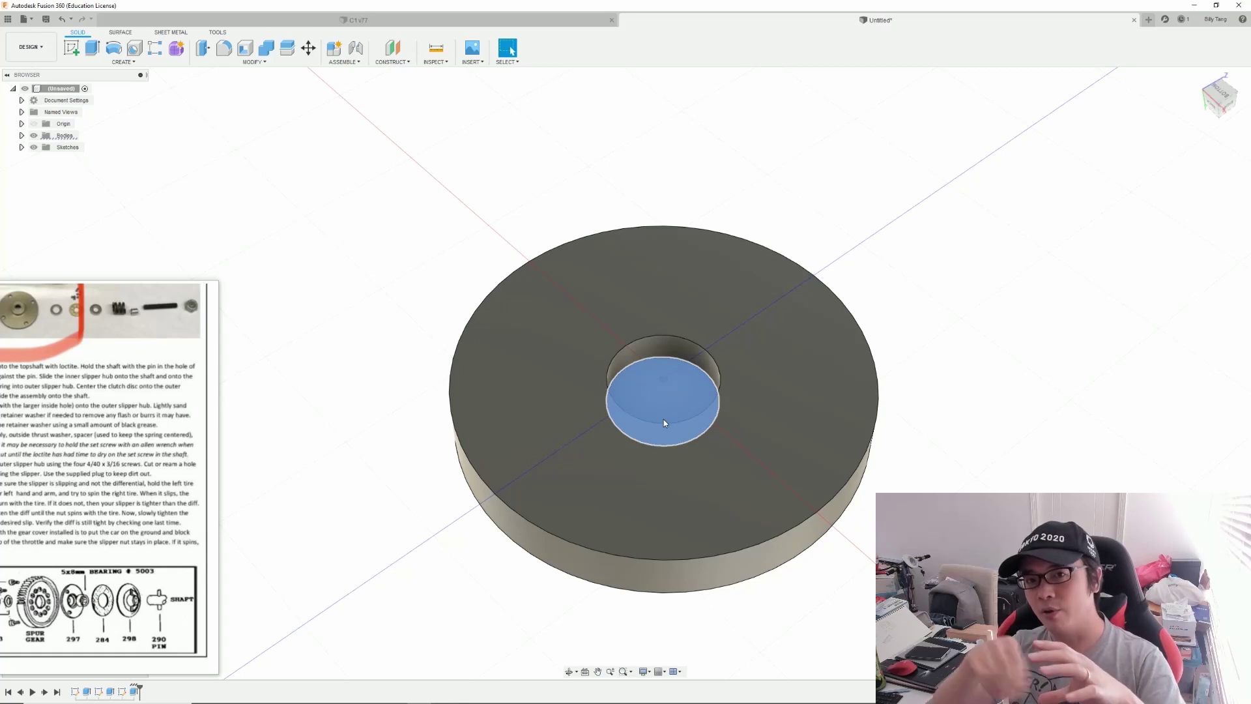
Step: Sketch a 6 mm circle centred on the recess floor
{"action": "left_click", "coordinate": [628, 389]}
{"action": "key", "text": "c"}
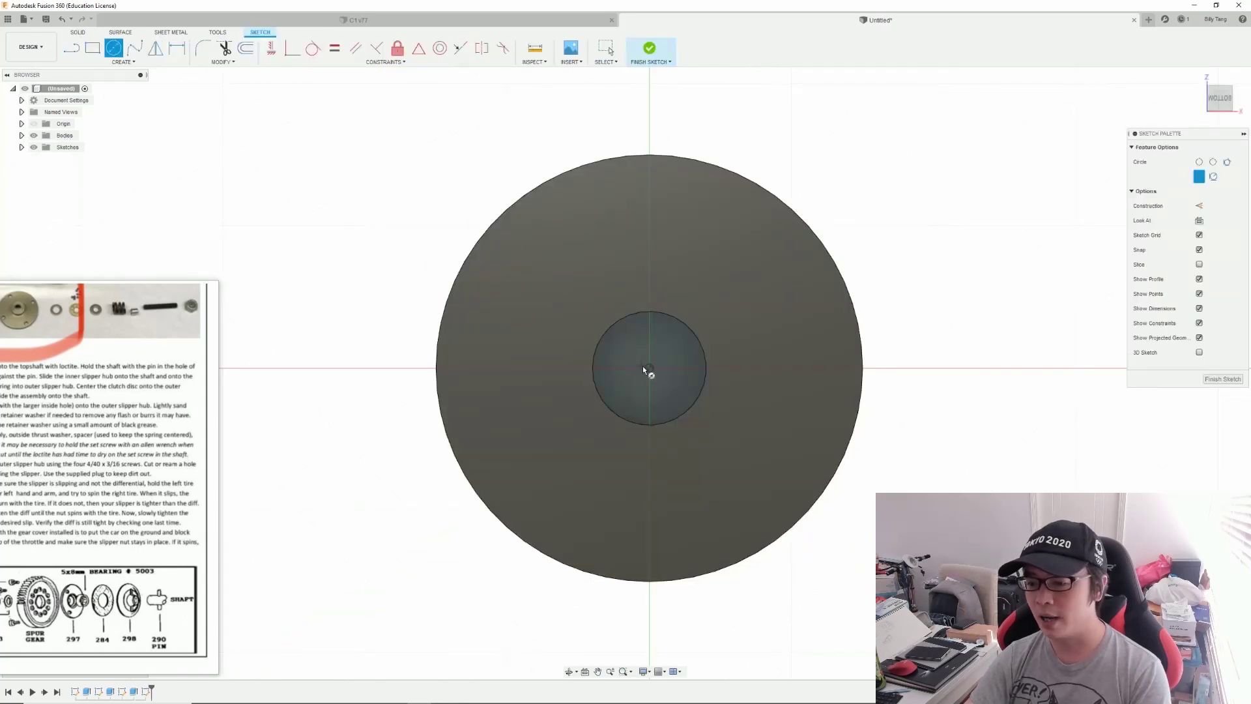
{"action": "left_click", "coordinate": [650, 371]}
{"action": "type", "text": "6"}
{"action": "key", "text": "Return"}
{"action": "key", "text": "Escape"}
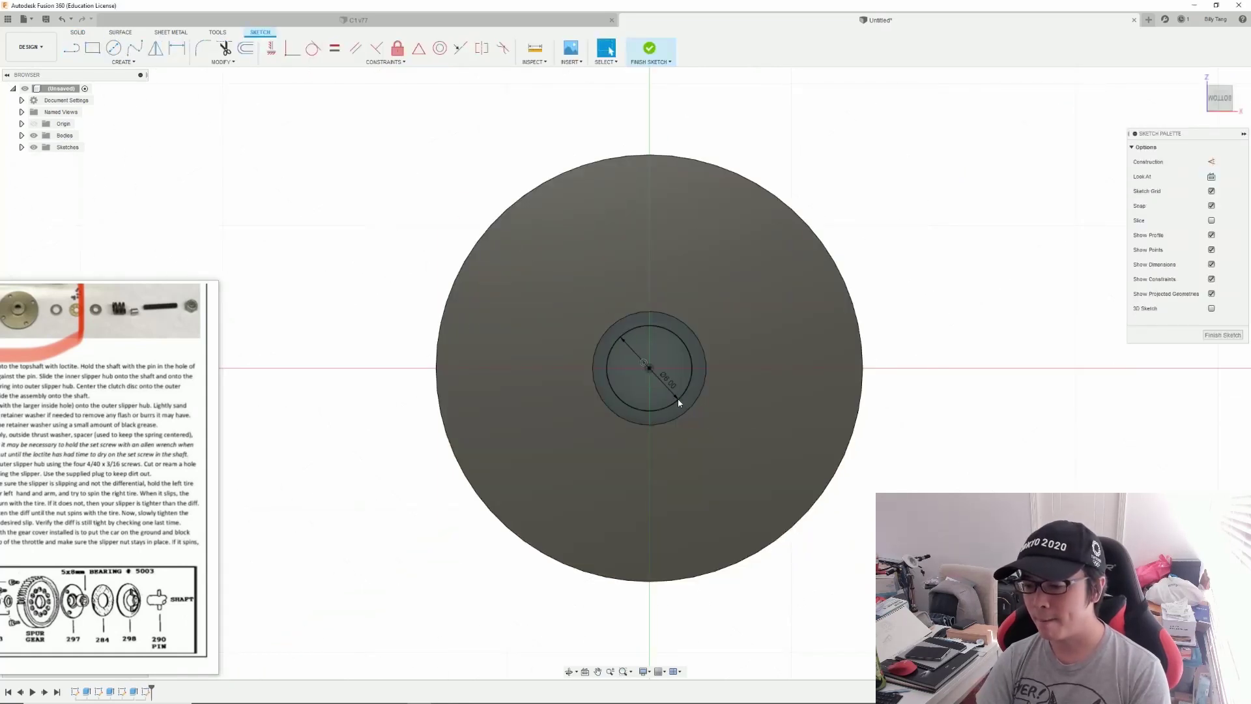
{"action": "left_click", "coordinate": [1219, 336]}
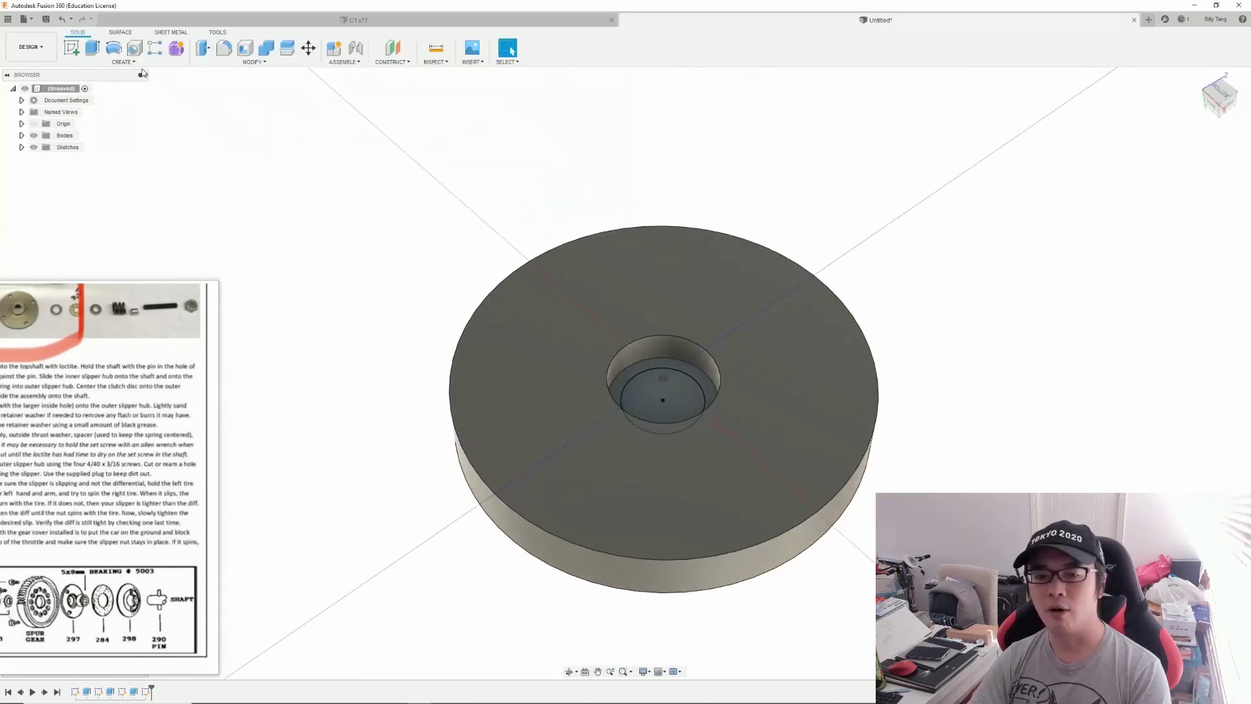
Step: Cut-extrude the 6 mm circle 8 mm down through the disc
{"action": "left_click", "coordinate": [95, 48]}
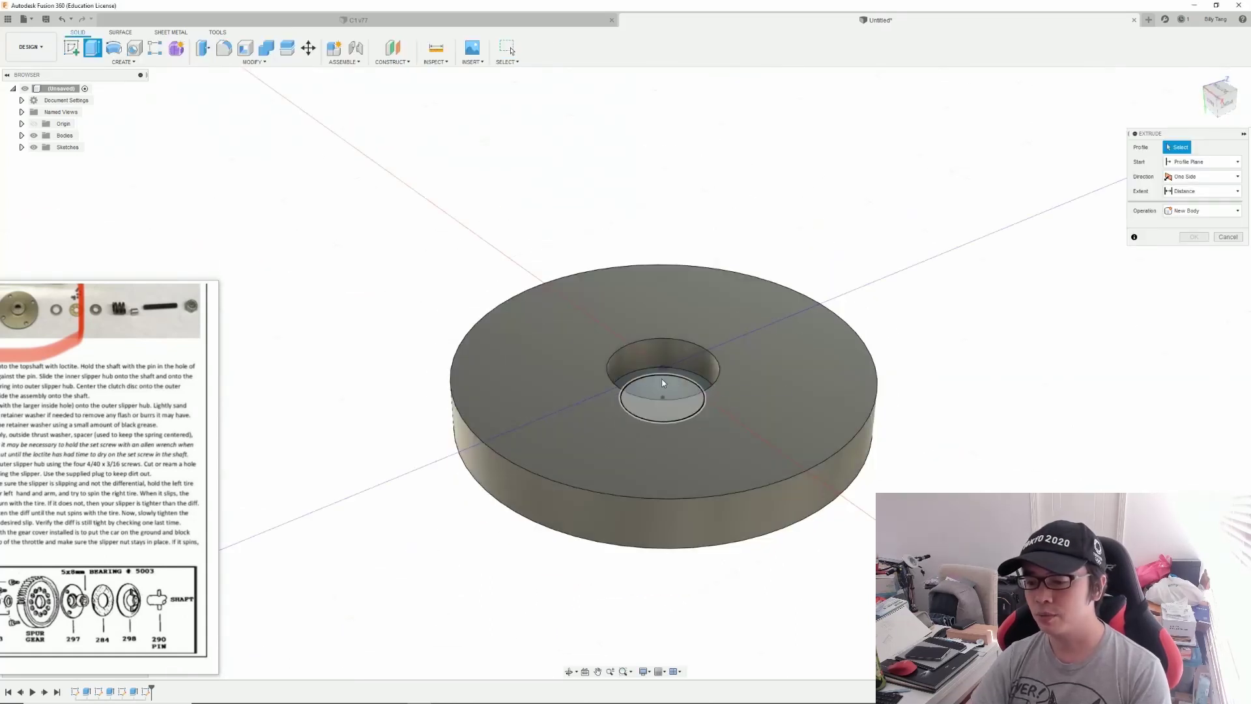
{"action": "left_click", "coordinate": [679, 417]}
{"action": "middle_click_drag", "start_coordinate": [679, 417], "coordinate": [662, 383], "text": "shift"}
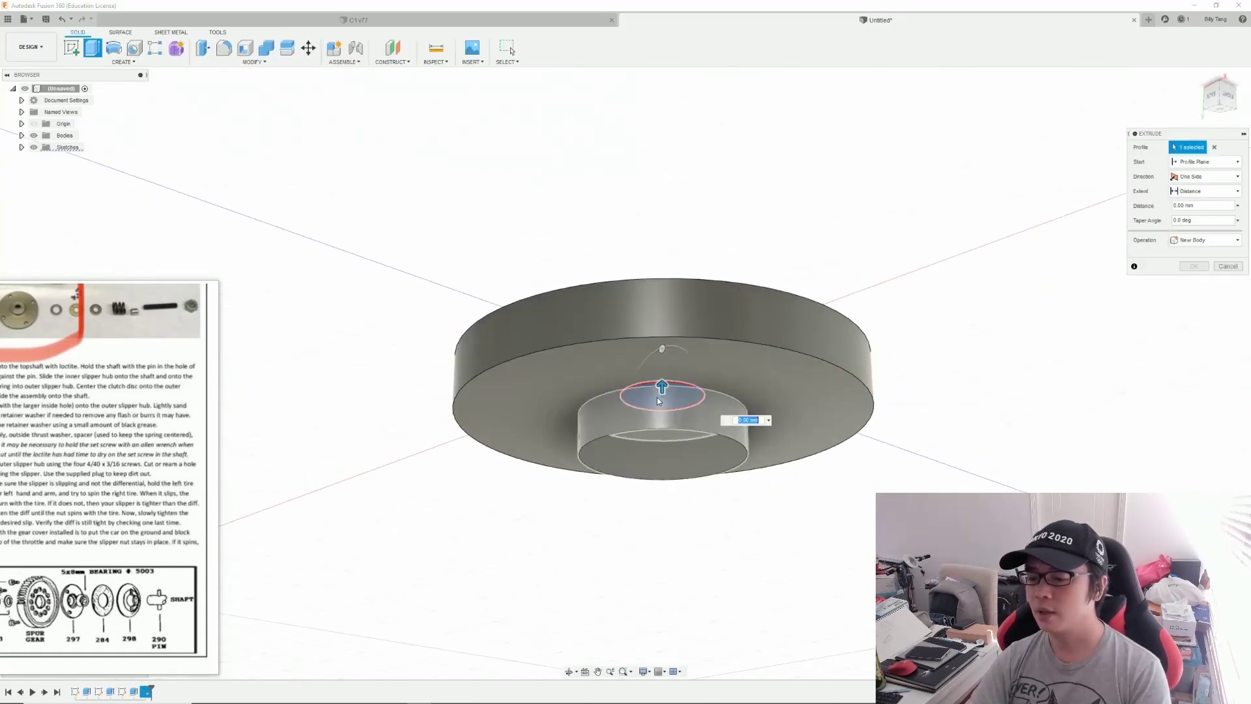
{"action": "left_click_drag", "start_coordinate": [662, 381], "coordinate": [647, 499]}
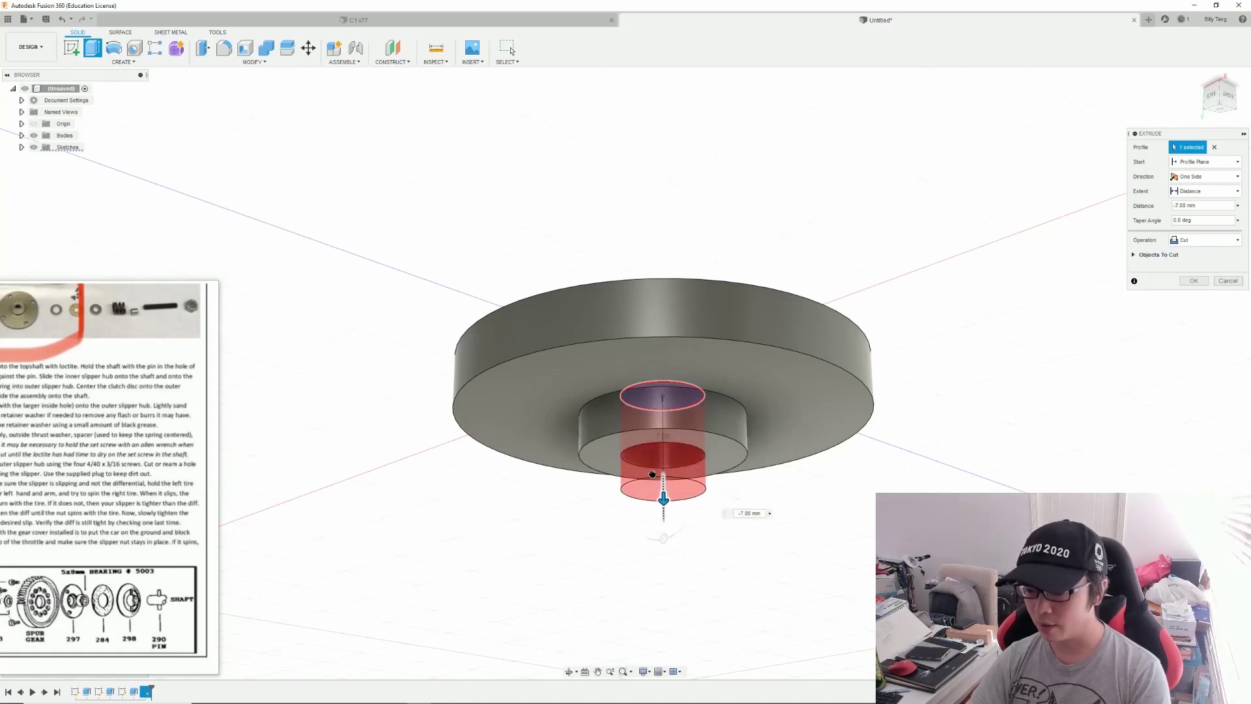
{"action": "key", "text": "Return"}
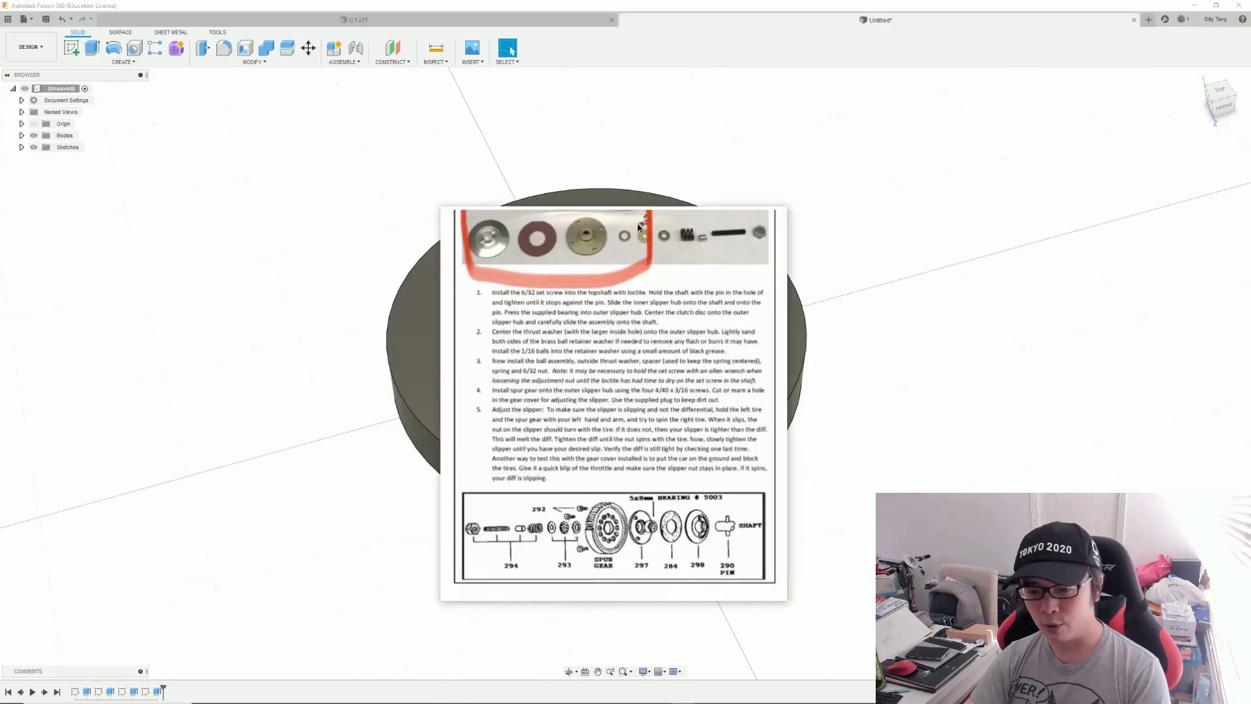
{"action": "left_click_drag", "start_coordinate": [605, 241], "coordinate": [725, 223]}
{"action": "scroll", "coordinate": [727, 224], "scroll_direction": "up", "scroll_amount": 1}
{"action": "scroll", "coordinate": [727, 224], "scroll_direction": "up", "scroll_amount": 1}
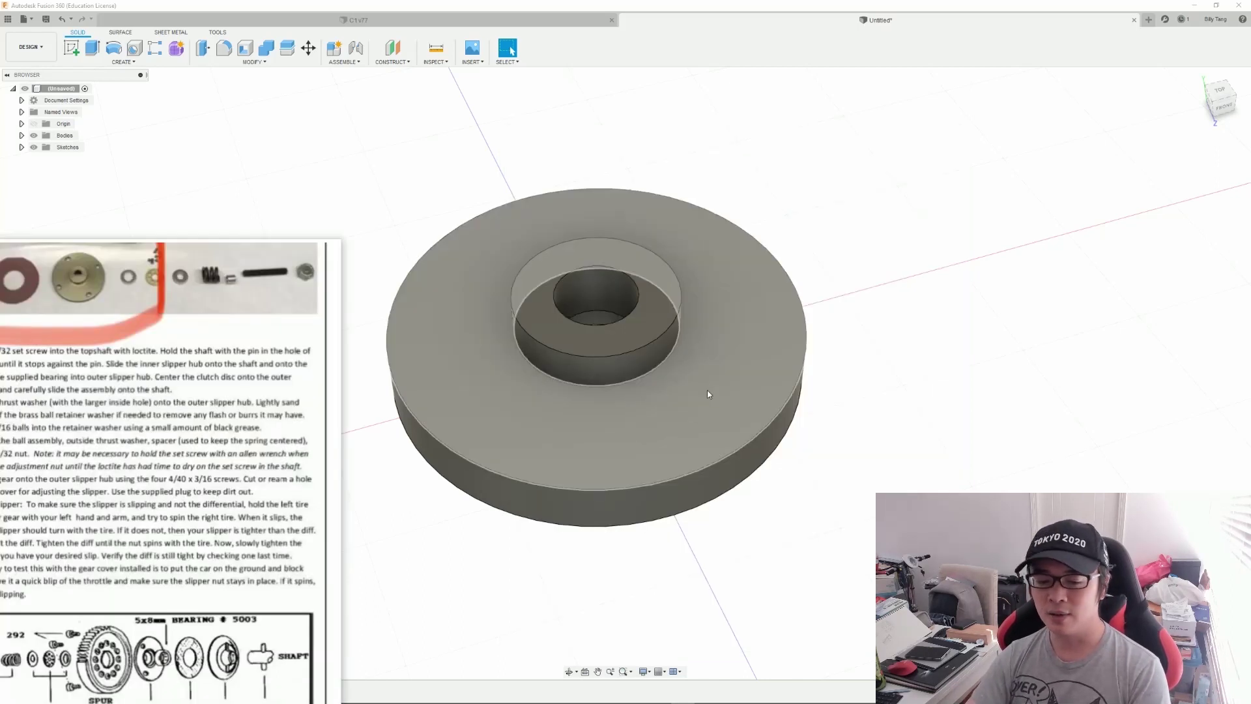
{"action": "left_click", "coordinate": [663, 424]}
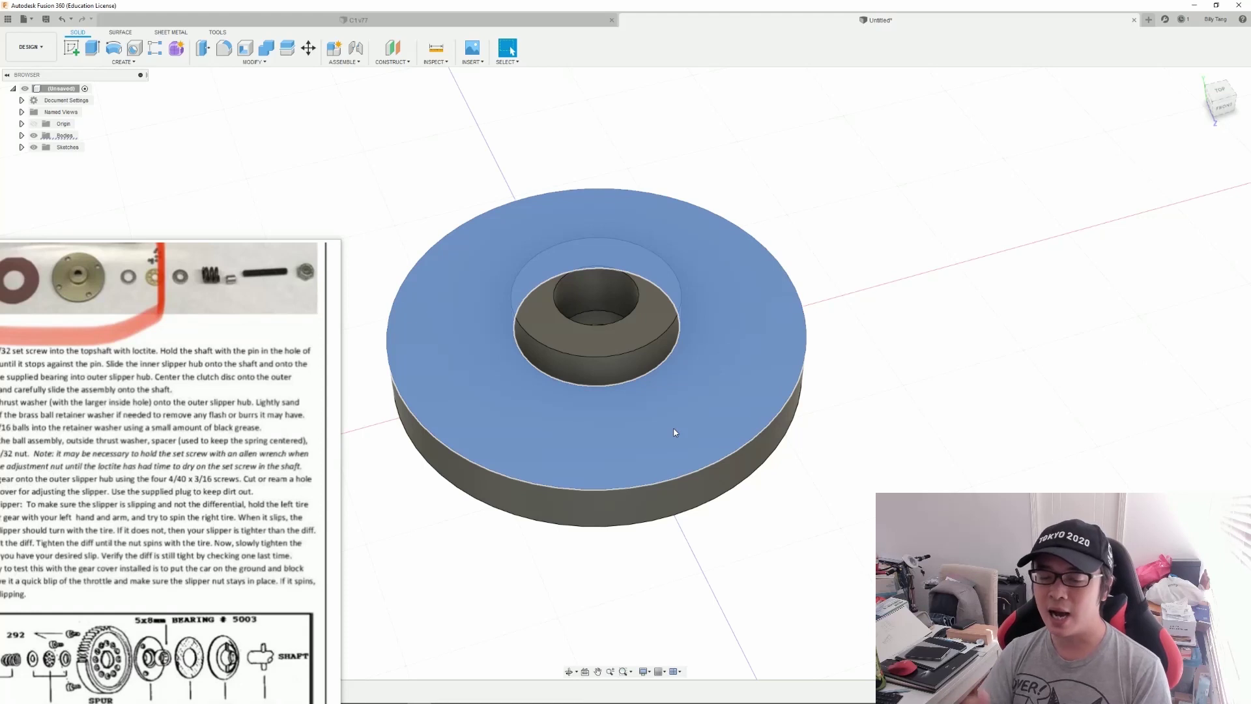
{"action": "key", "text": "Escape"}
Step: Start a top-face sketch and draw a 25 mm circle centred on the origin
{"action": "left_click", "coordinate": [72, 47]}
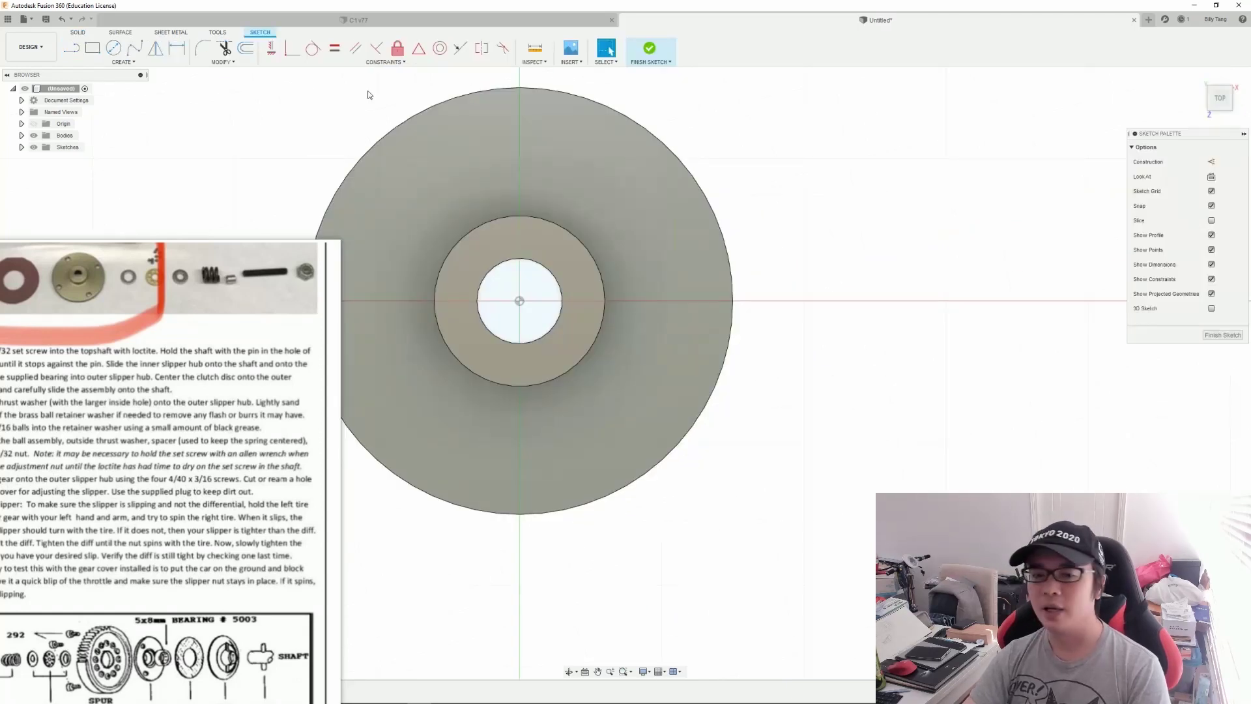
{"action": "left_click", "coordinate": [113, 48]}
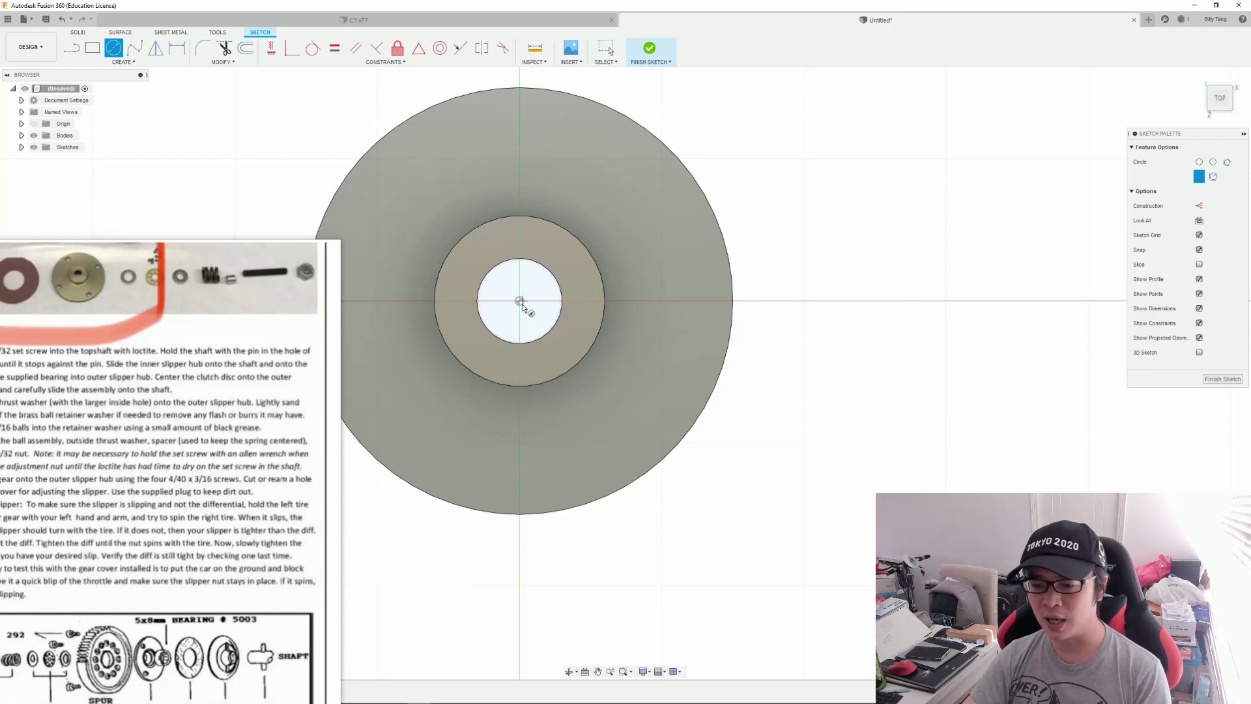
{"action": "left_click", "coordinate": [520, 302]}
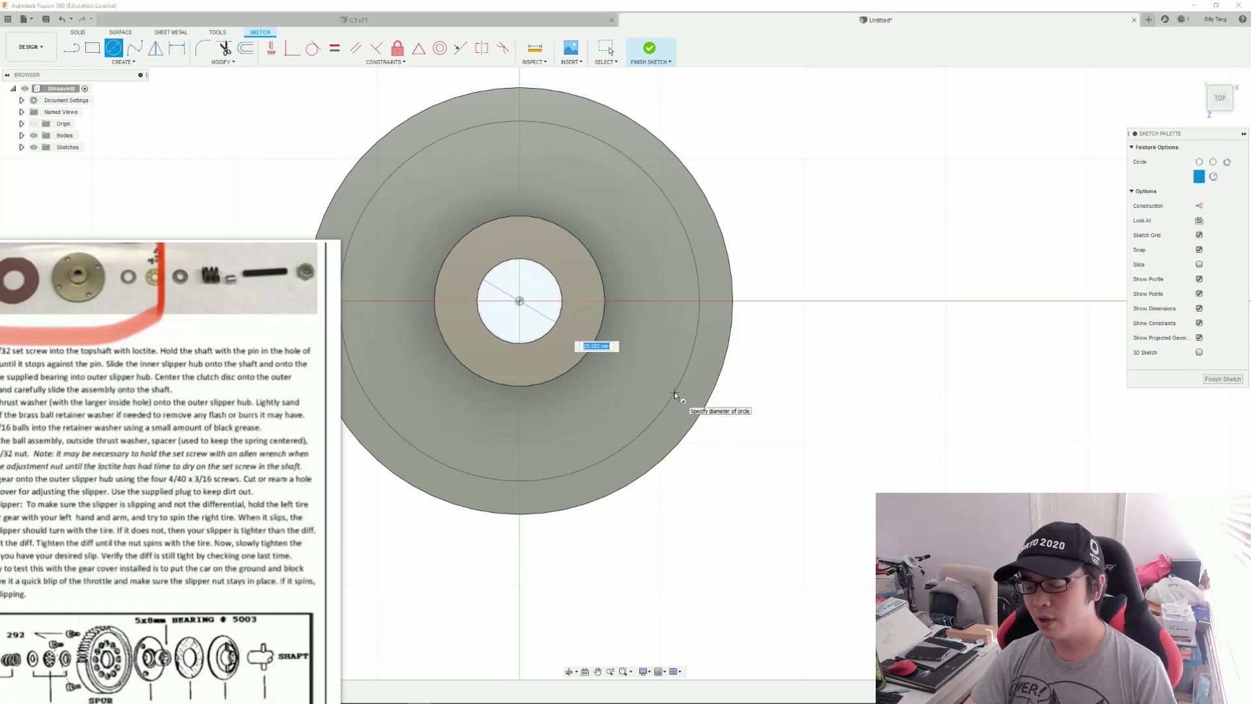
{"action": "type", "text": "25"}
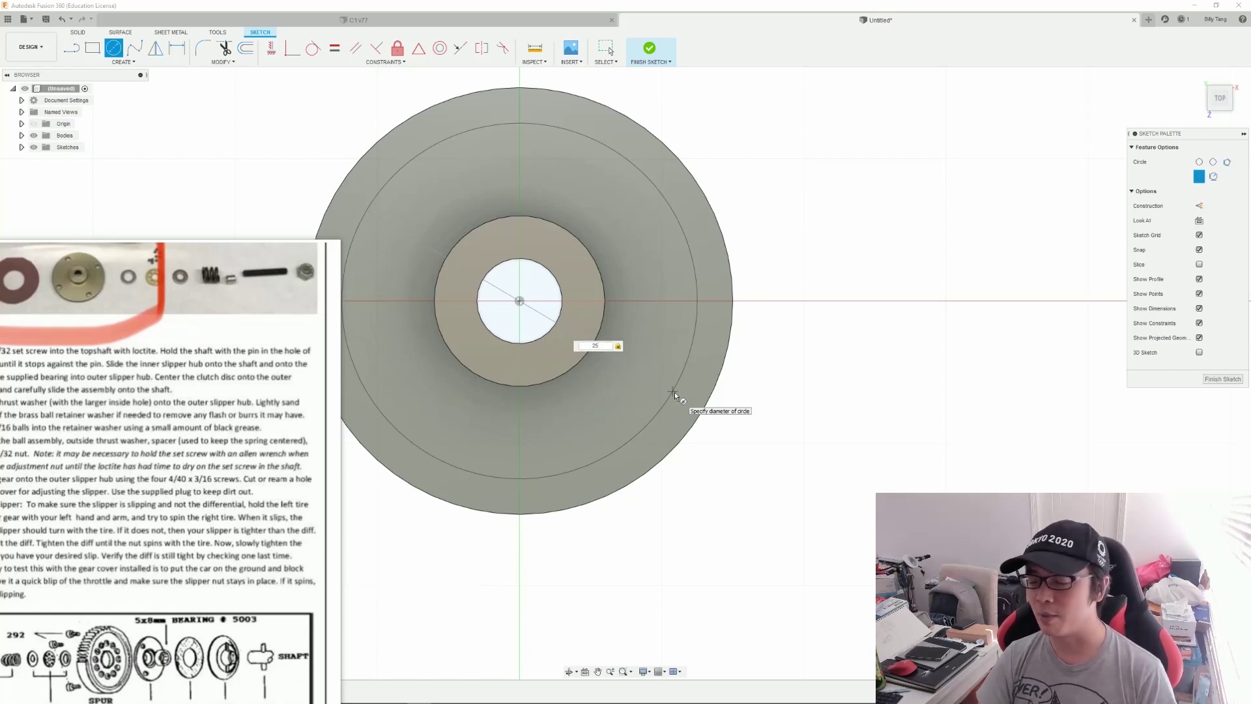
{"action": "key", "text": "Return"}
{"action": "key", "text": "Escape"}
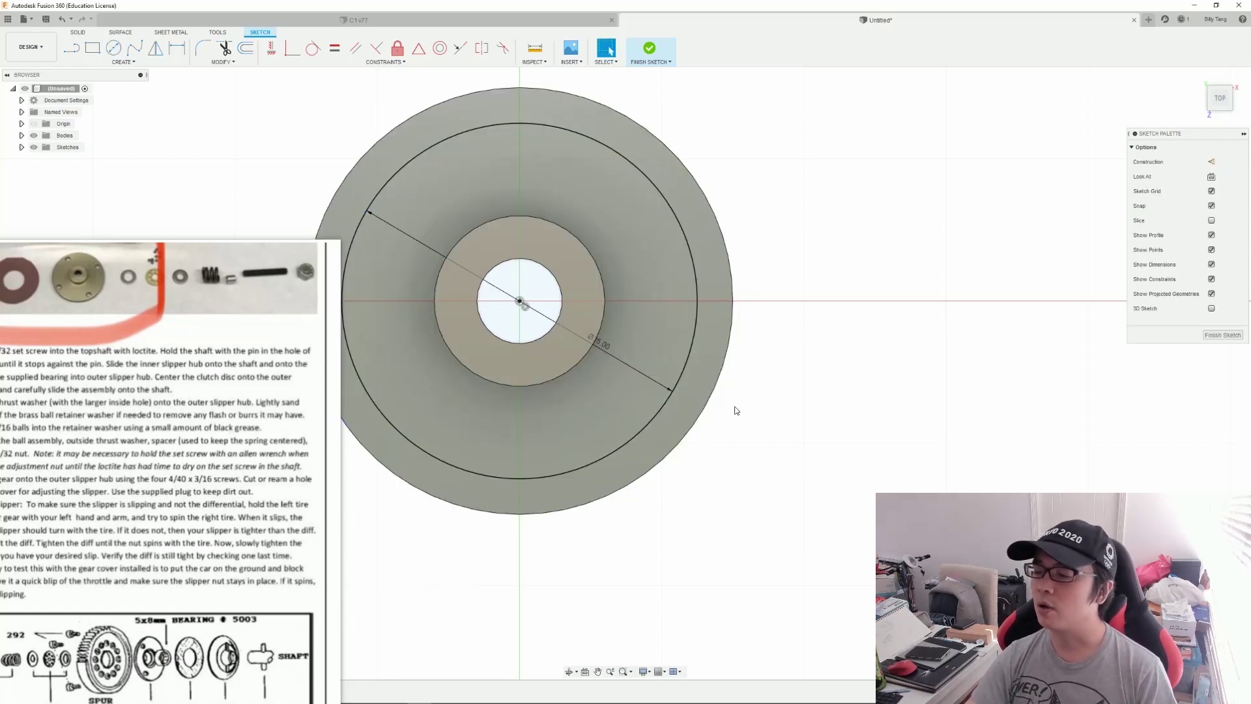
Step: Convert the 25 mm circle to construction geometry
{"action": "left_click", "coordinate": [684, 350]}
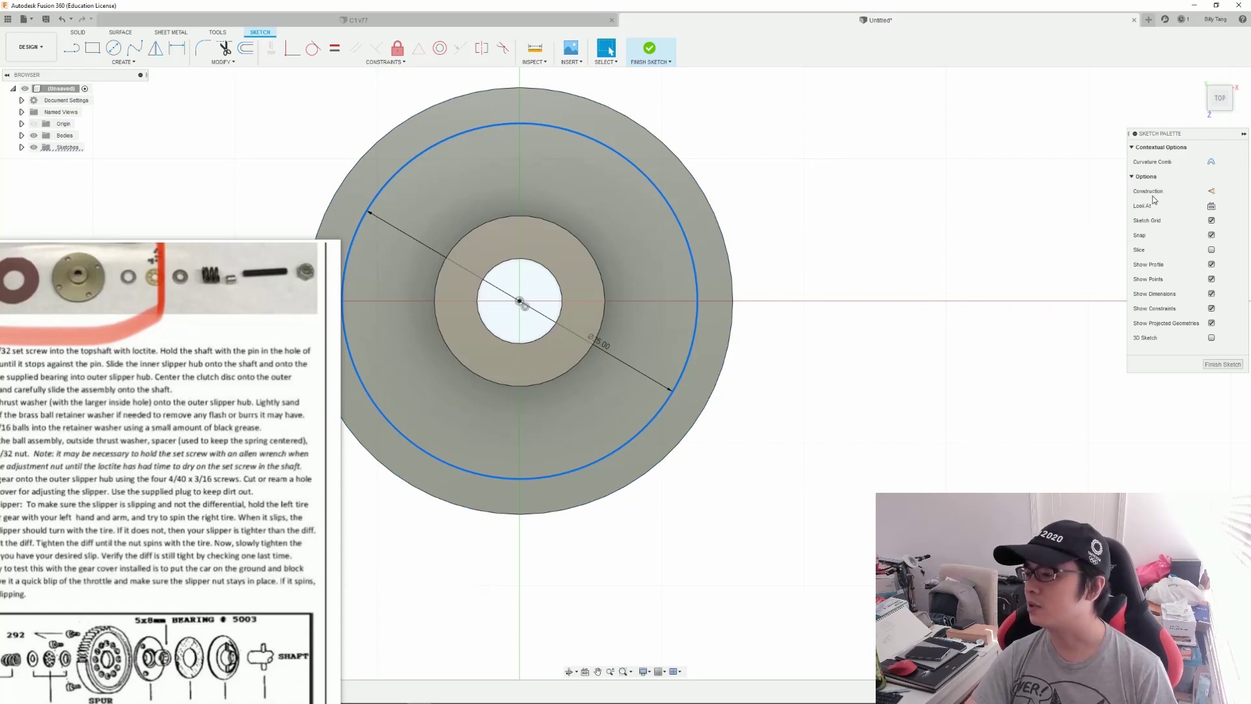
{"action": "left_click", "coordinate": [1211, 191]}
{"action": "left_click", "coordinate": [740, 228]}
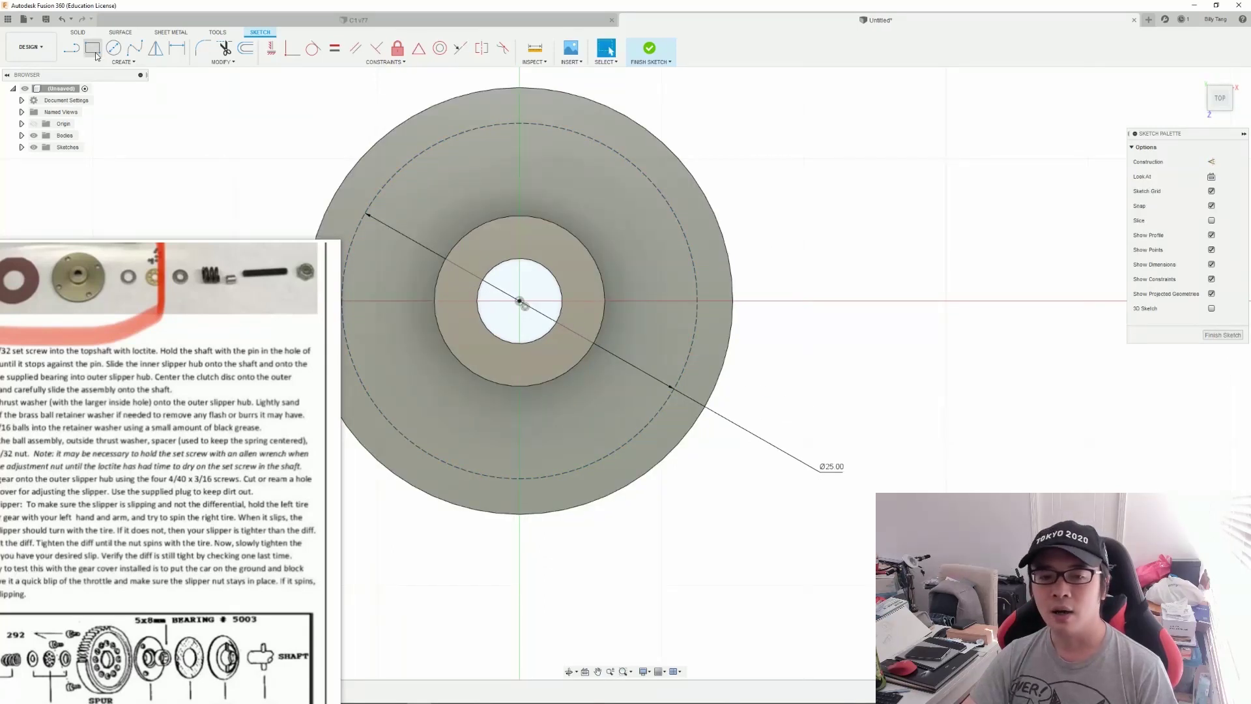
{"action": "left_click", "coordinate": [73, 49]}
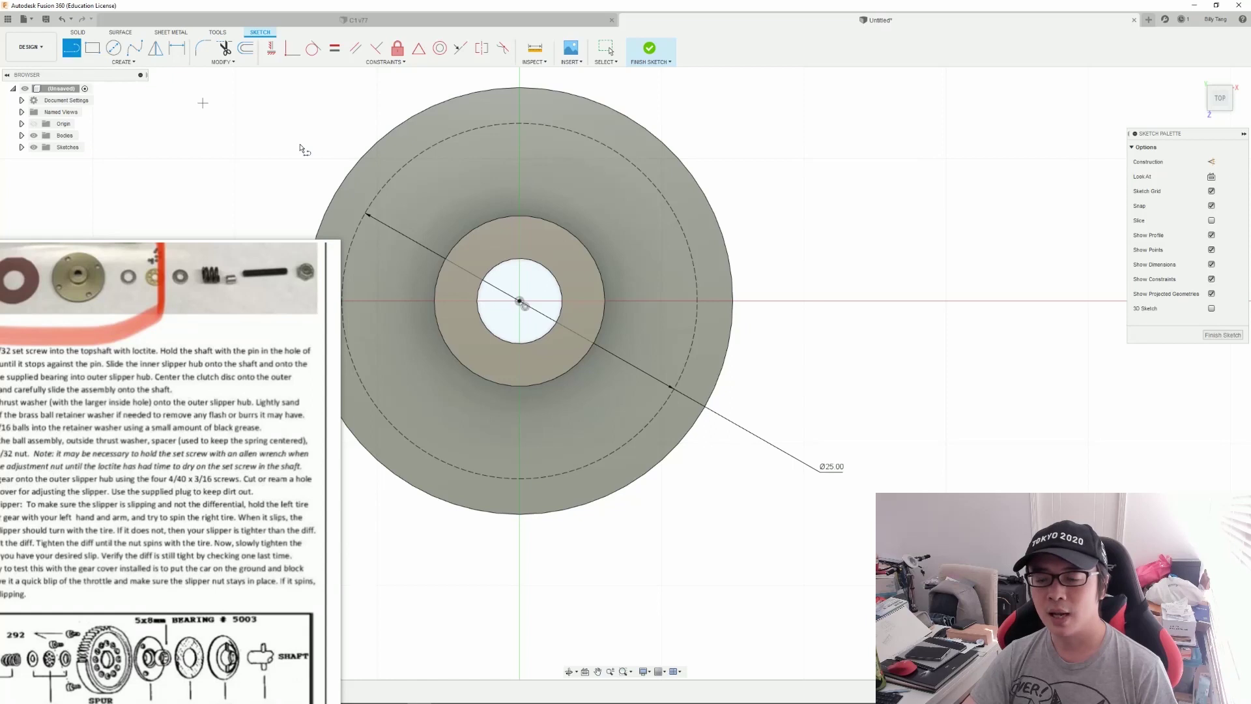
Step: Draw a vertical construction line across the circle through its centre
{"action": "left_click", "coordinate": [519, 124]}
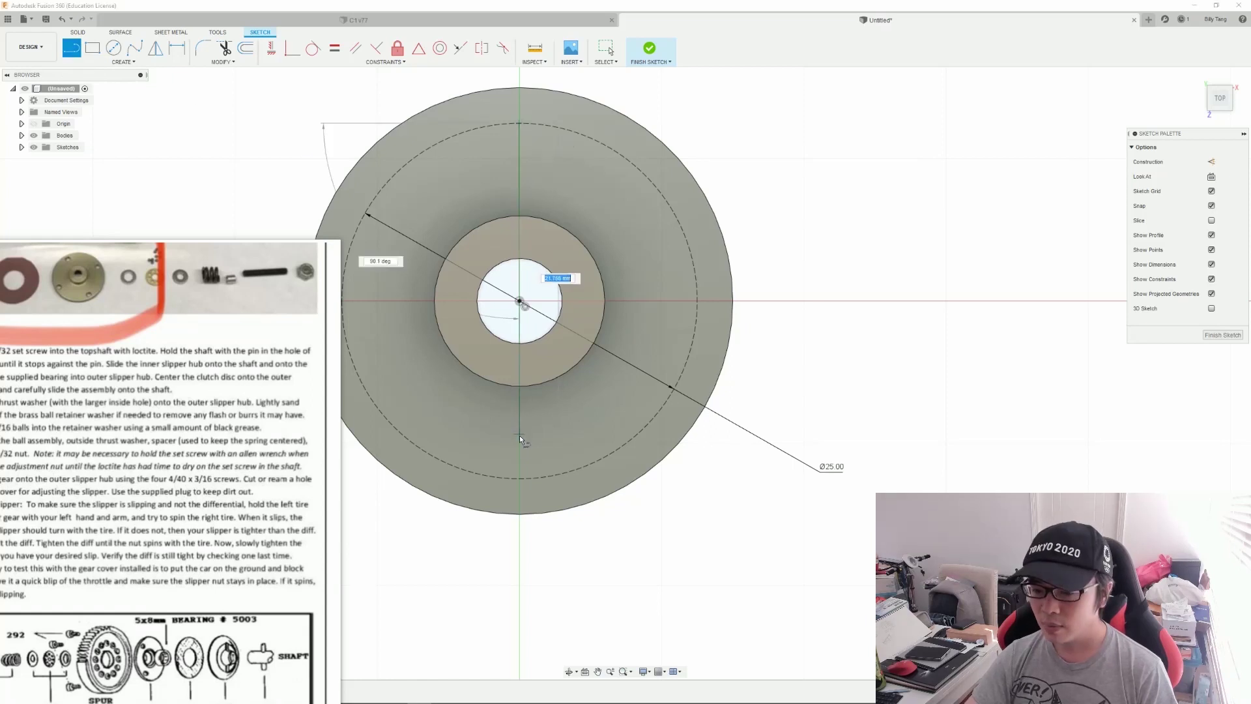
{"action": "double_click", "coordinate": [517, 476]}
{"action": "key", "text": "Escape"}
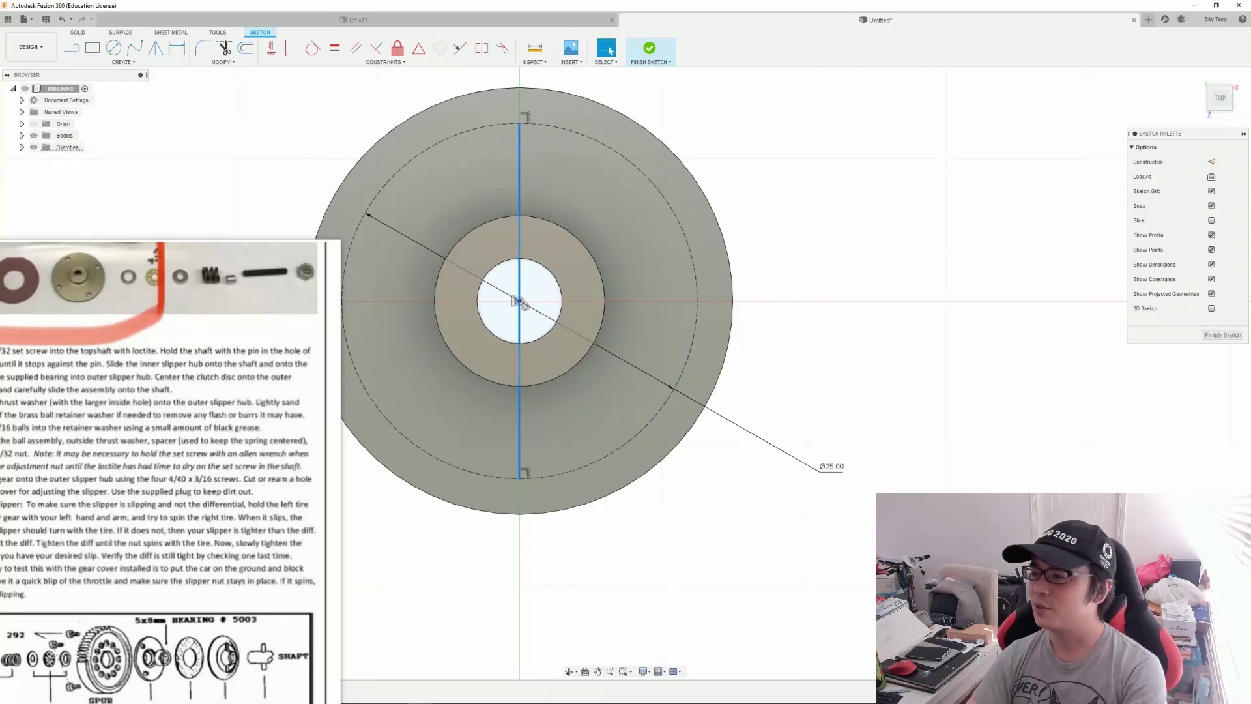
{"action": "left_click", "coordinate": [1209, 161]}
{"action": "left_click", "coordinate": [927, 272]}
{"action": "key", "text": "F6"}
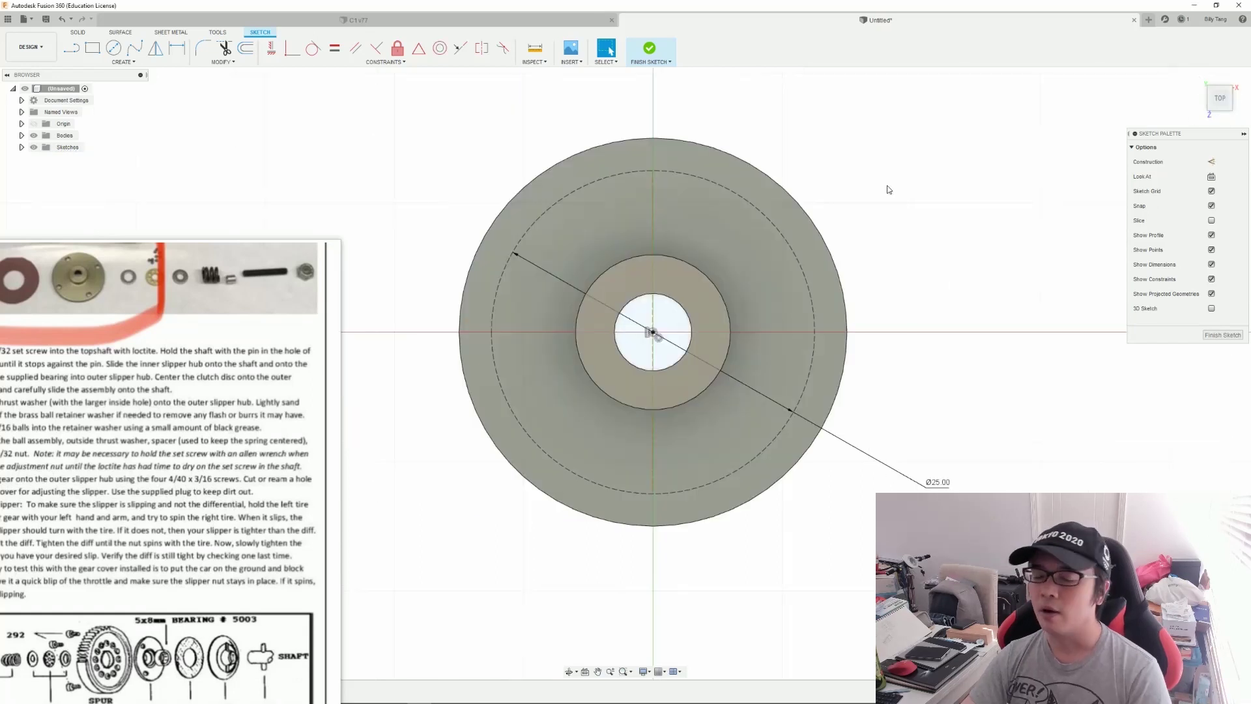
Step: Add a horizontal construction line across the circle and finish the sketch
{"action": "left_click", "coordinate": [72, 48]}
{"action": "left_click", "coordinate": [489, 331]}
{"action": "double_click", "coordinate": [813, 331]}
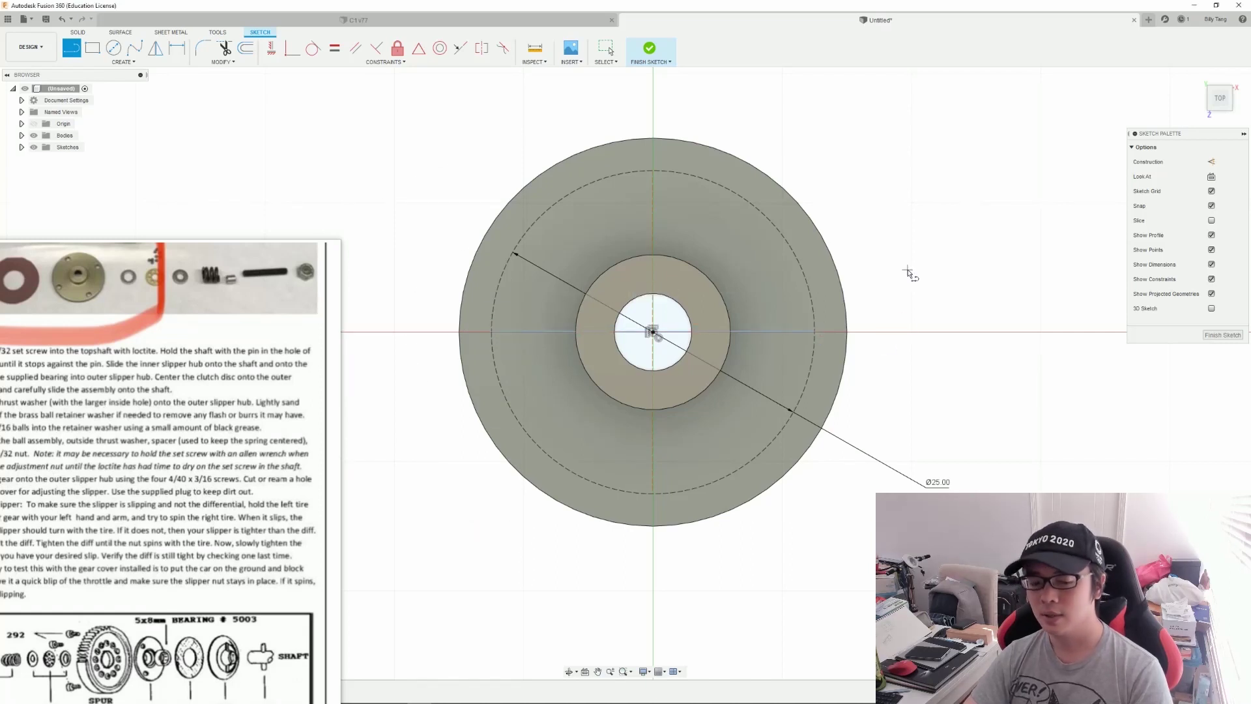
{"action": "key", "text": "Escape"}
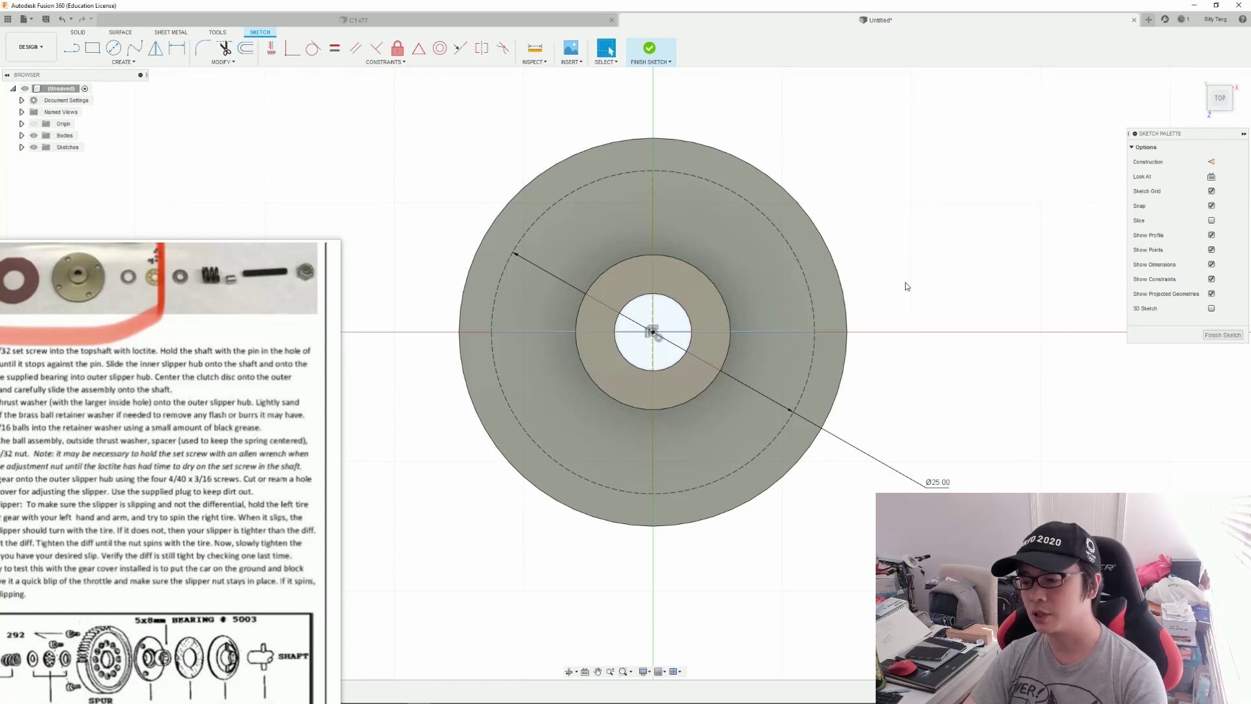
{"action": "left_click", "coordinate": [790, 330]}
{"action": "left_click", "coordinate": [1211, 161]}
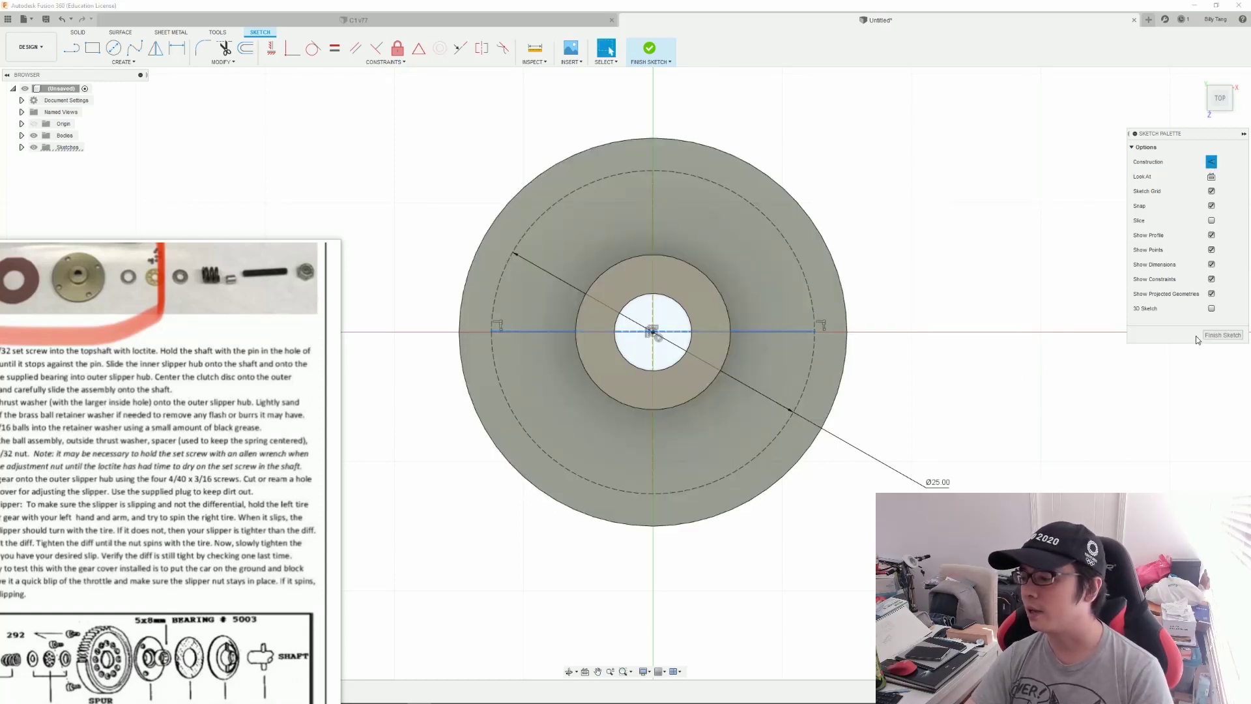
{"action": "left_click", "coordinate": [1212, 334]}
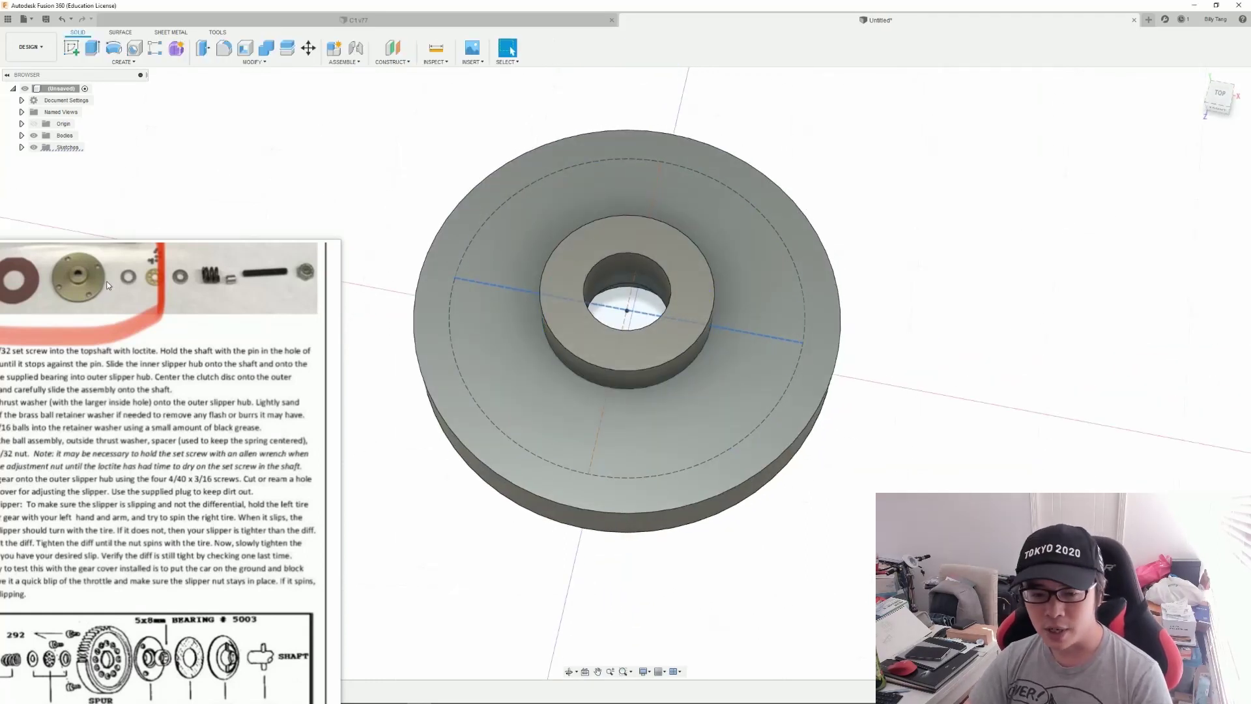
Step: Start the Hole feature from the Create menu
{"action": "left_click", "coordinate": [139, 53]}
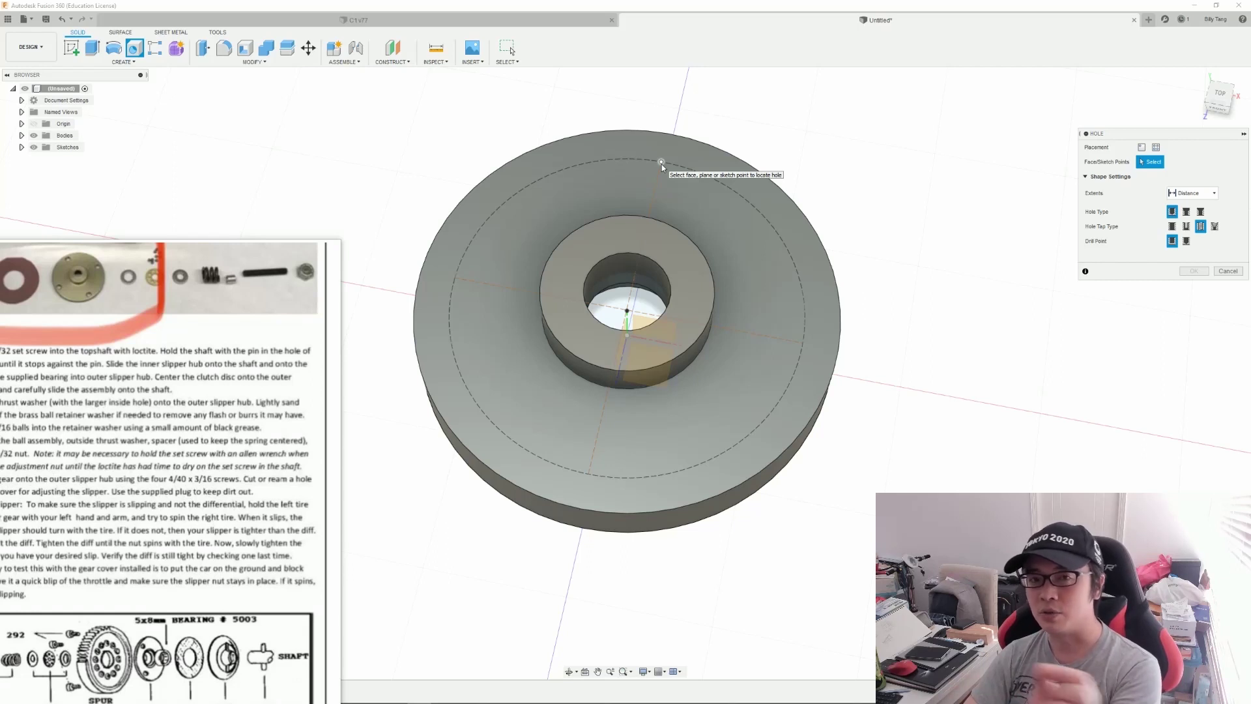
Step: Place holes at the top, right, bottom and left bolt-circle sketch points
{"action": "left_click", "coordinate": [662, 164]}
{"action": "left_click", "coordinate": [802, 343]}
{"action": "left_click", "coordinate": [588, 473]}
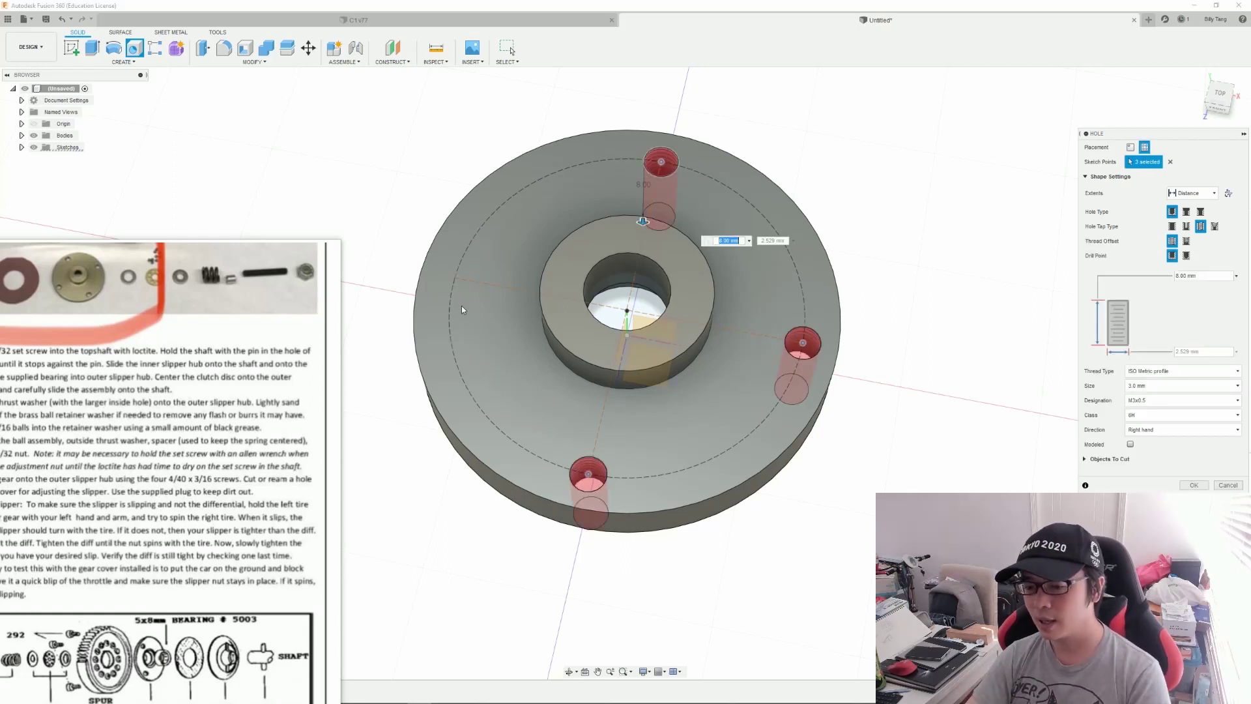
{"action": "left_click", "coordinate": [455, 278]}
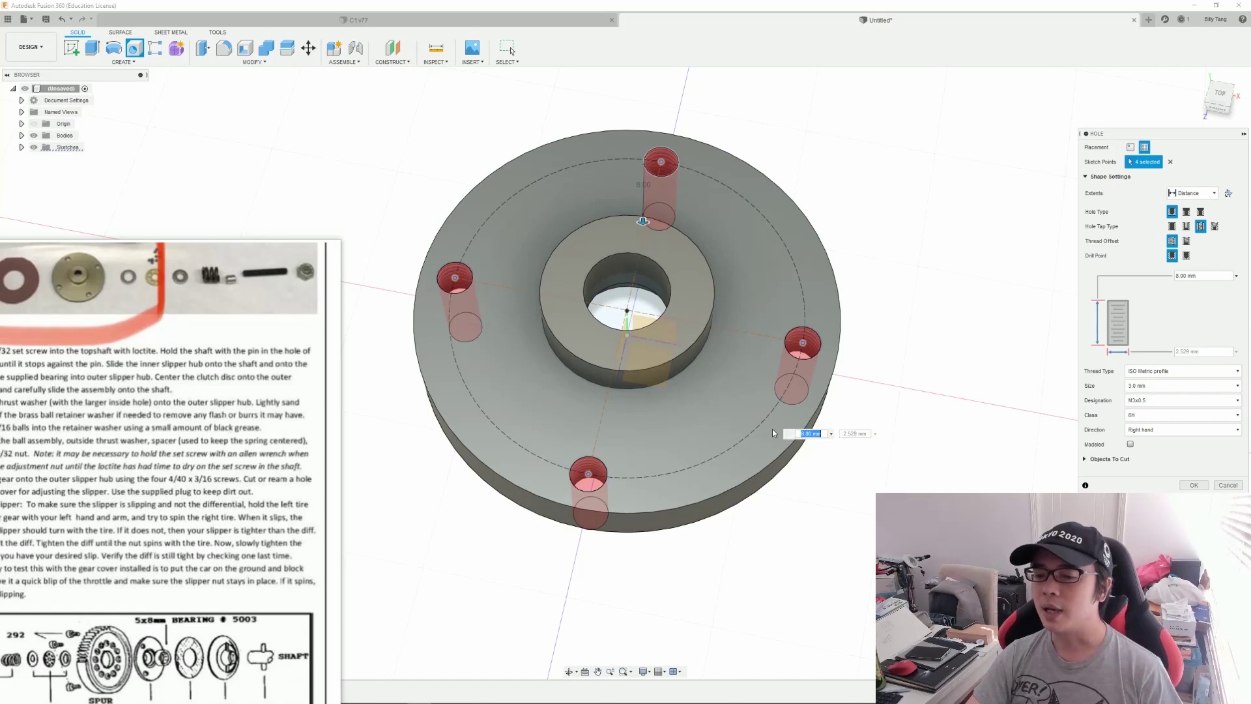
Step: Make the holes ISO Metric profile threads, 3.0 mm size, M3x0.5, and cut them
{"action": "left_click", "coordinate": [1133, 385]}
{"action": "left_click", "coordinate": [1128, 401]}
{"action": "left_click", "coordinate": [1156, 405]}
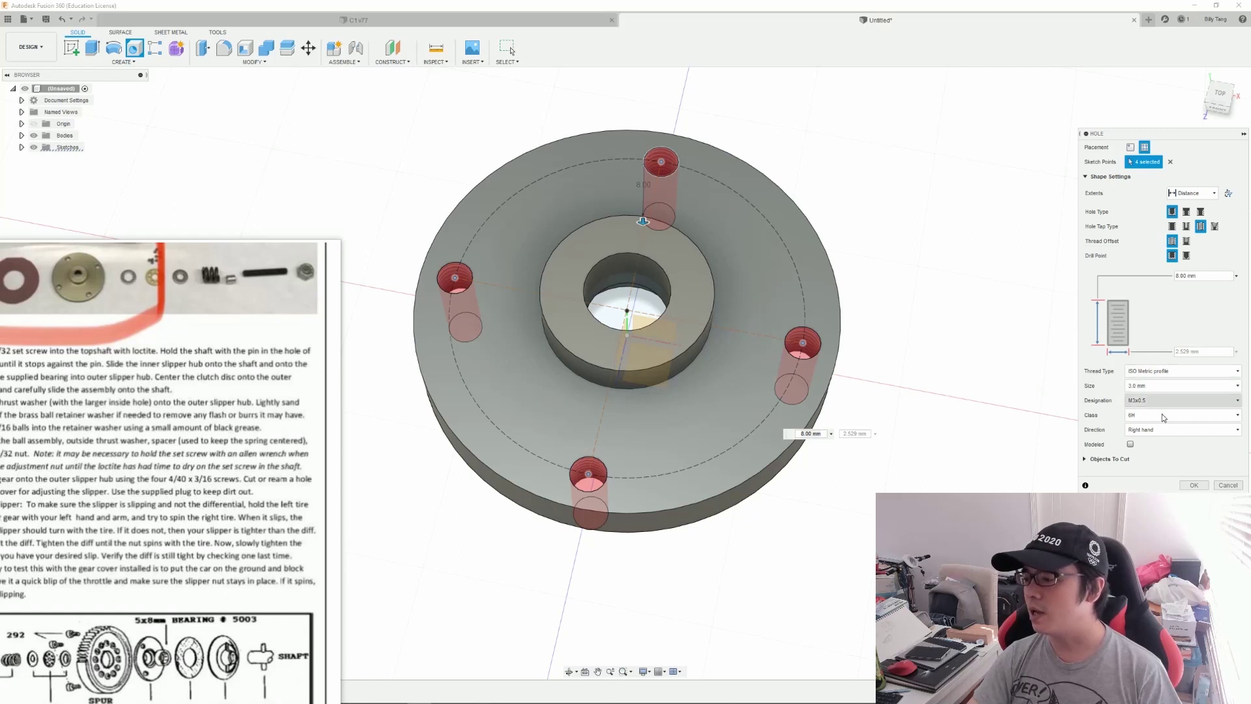
{"action": "left_click", "coordinate": [1177, 371]}
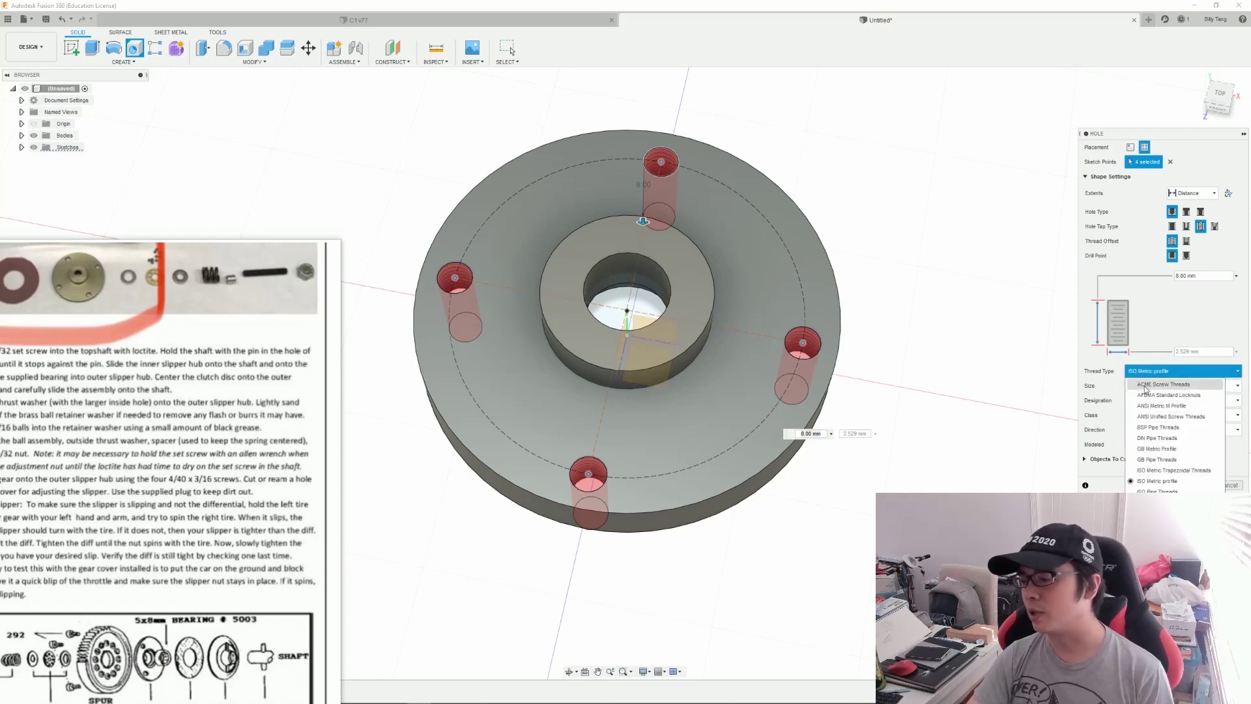
{"action": "left_click", "coordinate": [1145, 481]}
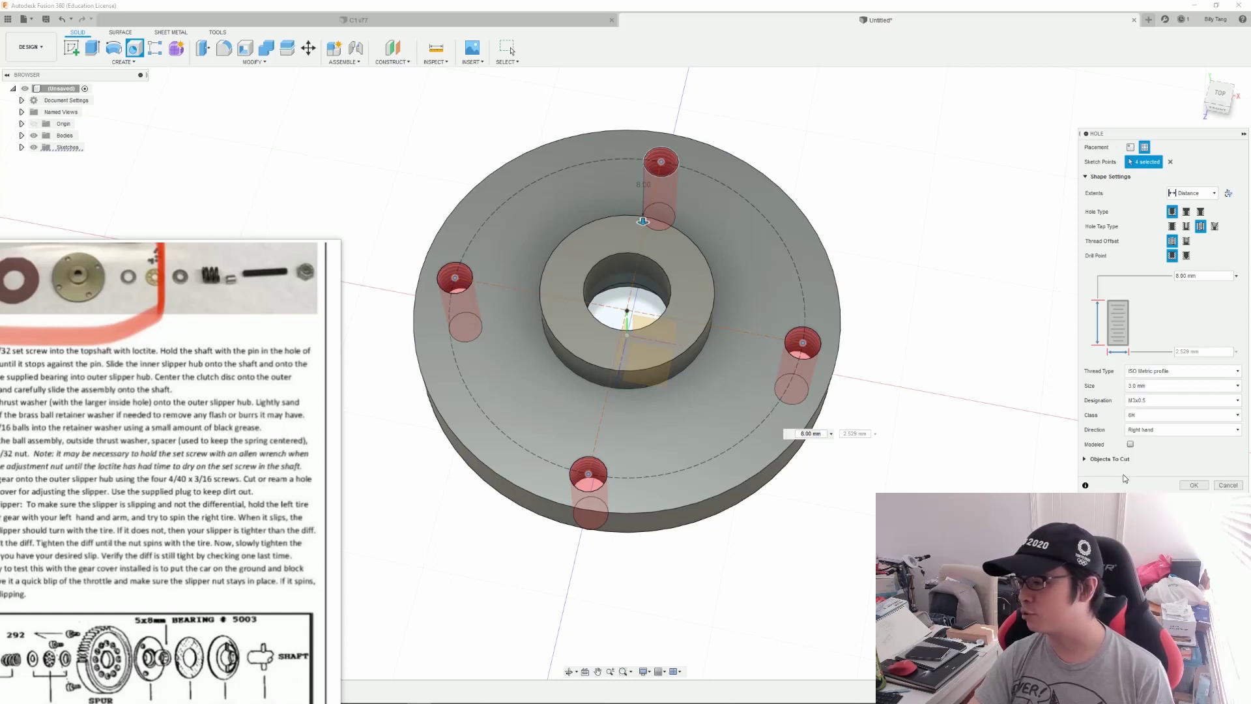
{"action": "left_click", "coordinate": [1153, 386]}
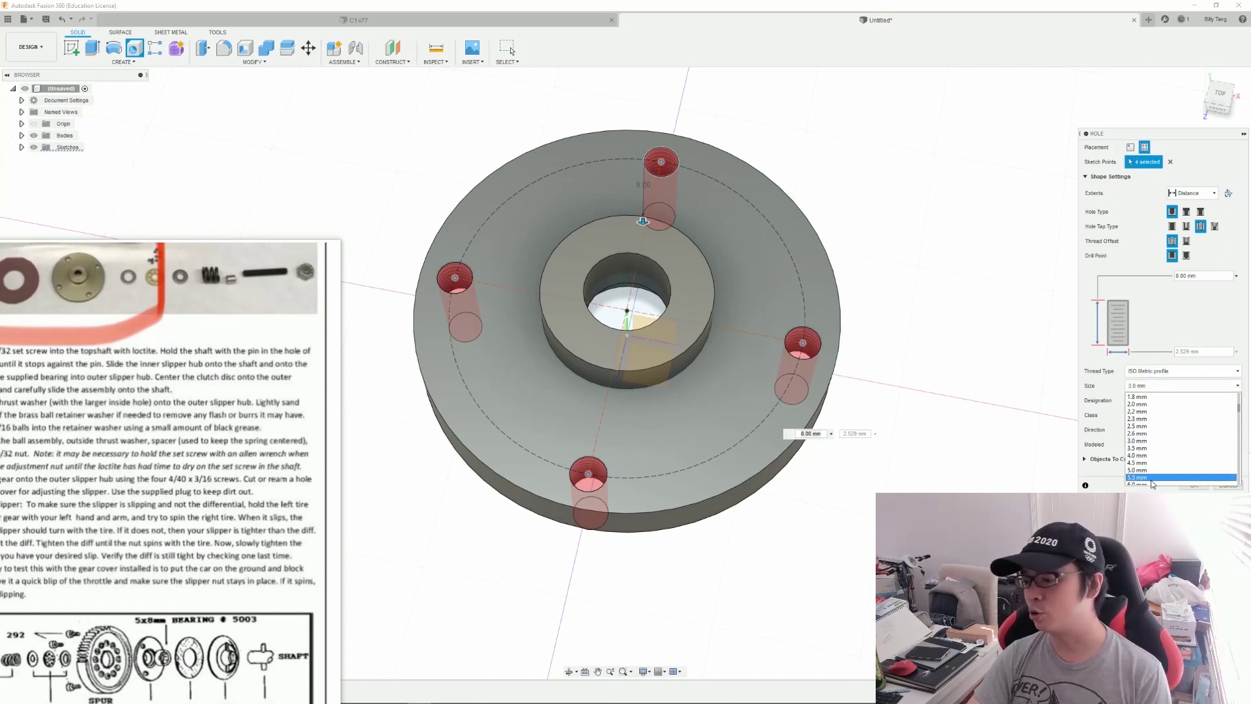
{"action": "left_click", "coordinate": [1157, 387]}
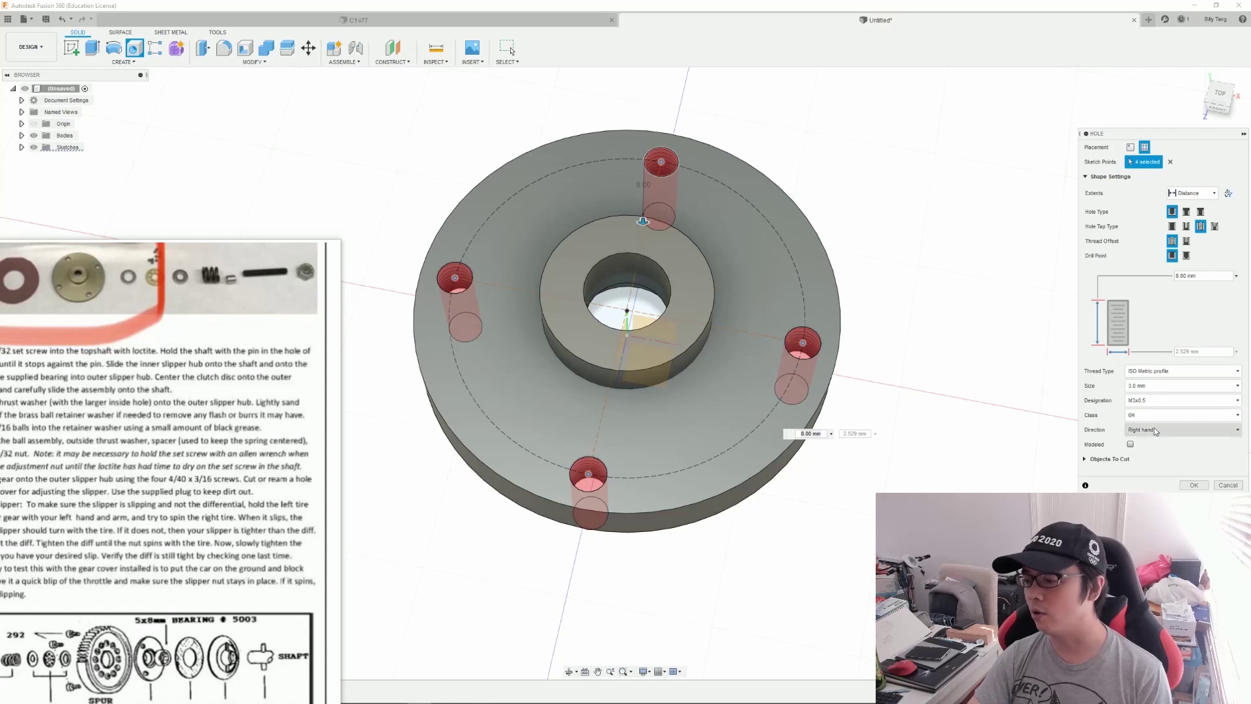
{"action": "left_click", "coordinate": [1194, 485]}
{"action": "mouse_move", "coordinate": [912, 417]}
{"action": "middle_mouse_down", "text": "shift"}
{"action": "mouse_move", "coordinate": [886, 307]}
{"action": "mouse_move", "coordinate": [782, 404]}
{"action": "middle_mouse_up", "text": "shift"}
{"action": "scroll", "coordinate": [741, 345], "scroll_direction": "up", "scroll_amount": 5}
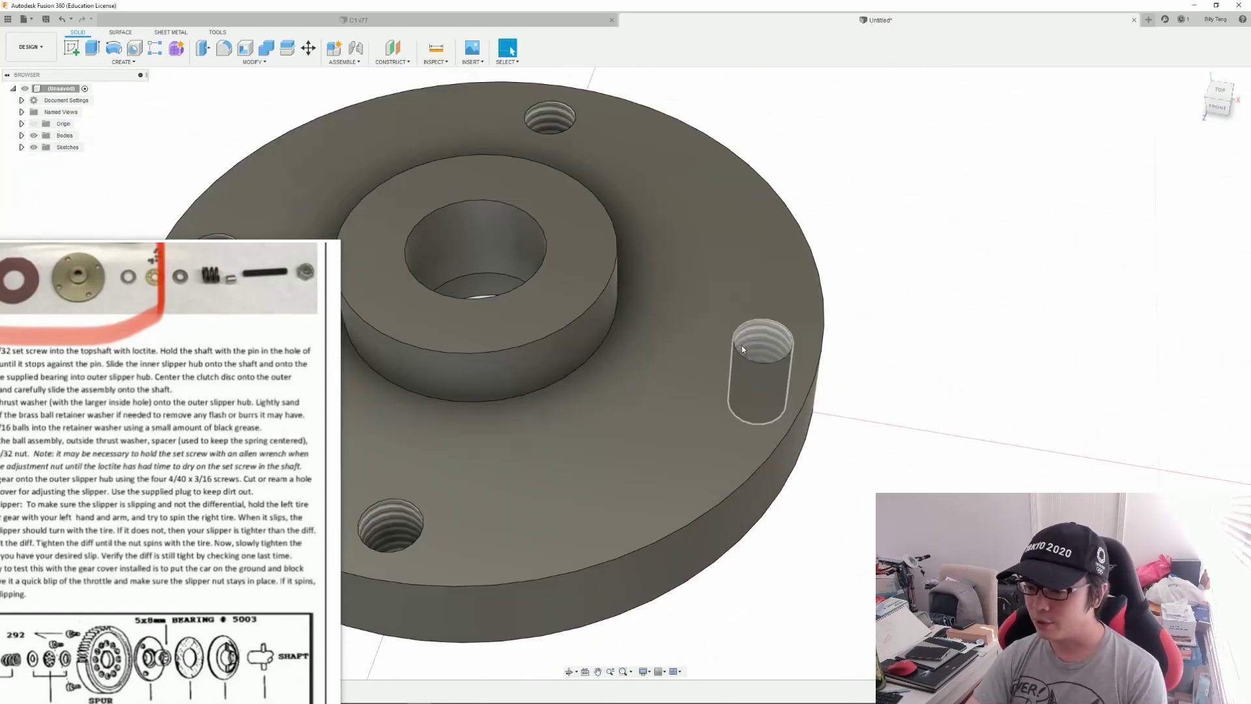
{"action": "scroll", "coordinate": [772, 339], "scroll_direction": "down", "scroll_amount": 3}
Step: Apply Aluminum 6061 from the Metal physical material library to the hub disc
{"action": "scroll", "coordinate": [771, 335], "scroll_direction": "down", "scroll_amount": 3}
{"action": "left_click", "coordinate": [254, 62]}
{"action": "left_click", "coordinate": [251, 253]}
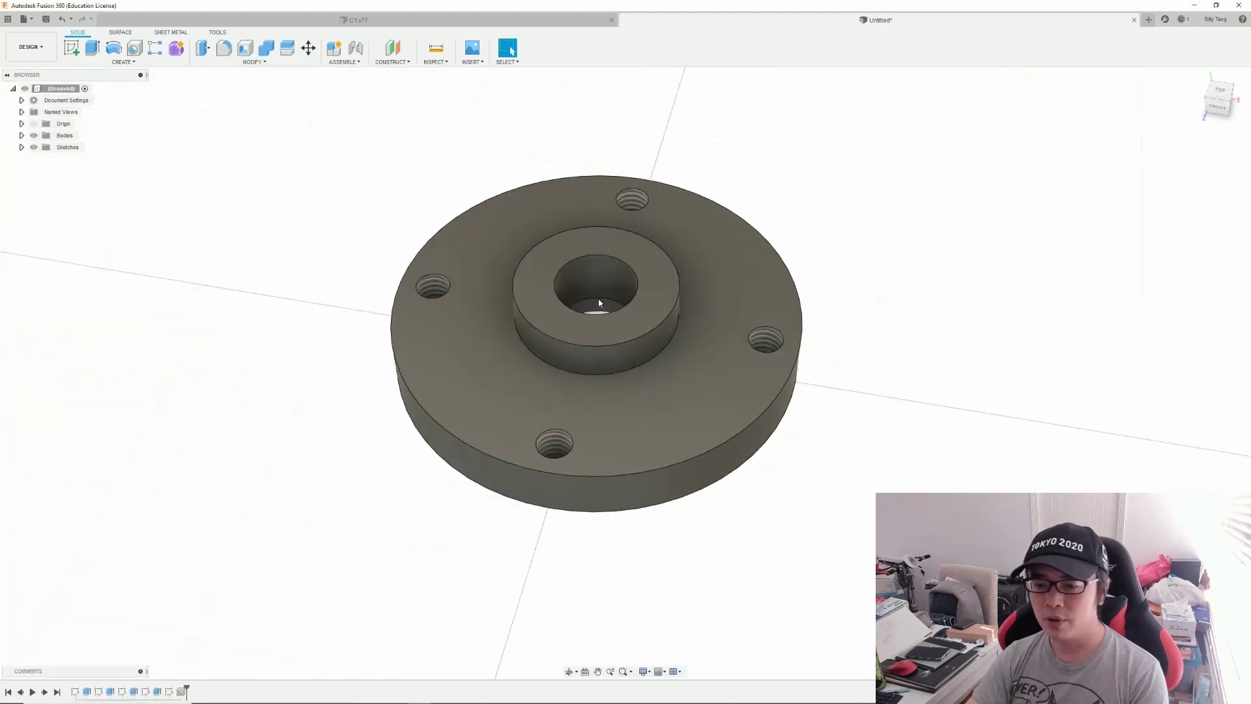
{"action": "left_click", "coordinate": [258, 62]}
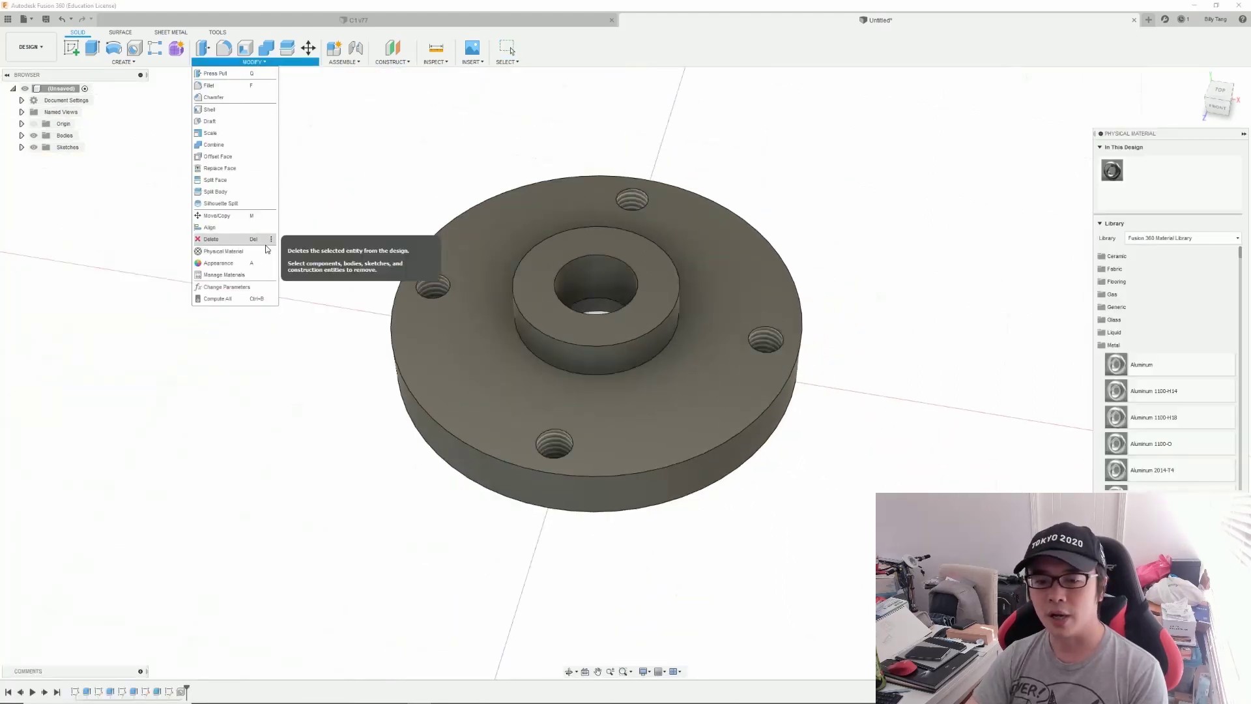
{"action": "left_click", "coordinate": [1132, 296]}
{"action": "scroll", "coordinate": [1166, 449], "scroll_direction": "down", "scroll_amount": 3}
{"action": "scroll", "coordinate": [1176, 355], "scroll_direction": "down", "scroll_amount": 3}
{"action": "scroll", "coordinate": [1177, 356], "scroll_direction": "down", "scroll_amount": 3}
{"action": "scroll", "coordinate": [1178, 356], "scroll_direction": "down", "scroll_amount": 1}
{"action": "scroll", "coordinate": [1180, 355], "scroll_direction": "down", "scroll_amount": 1}
{"action": "scroll", "coordinate": [1183, 353], "scroll_direction": "down", "scroll_amount": 1}
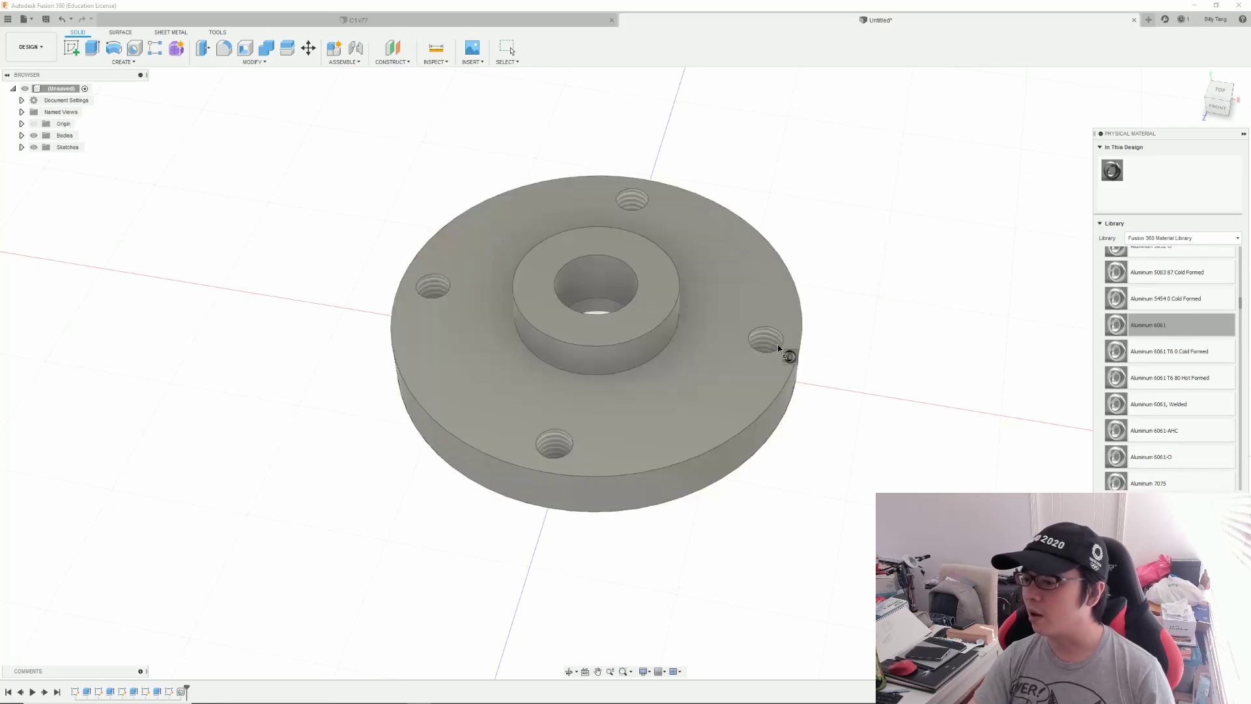
{"action": "left_click_drag", "start_coordinate": [1183, 353], "coordinate": [729, 362]}
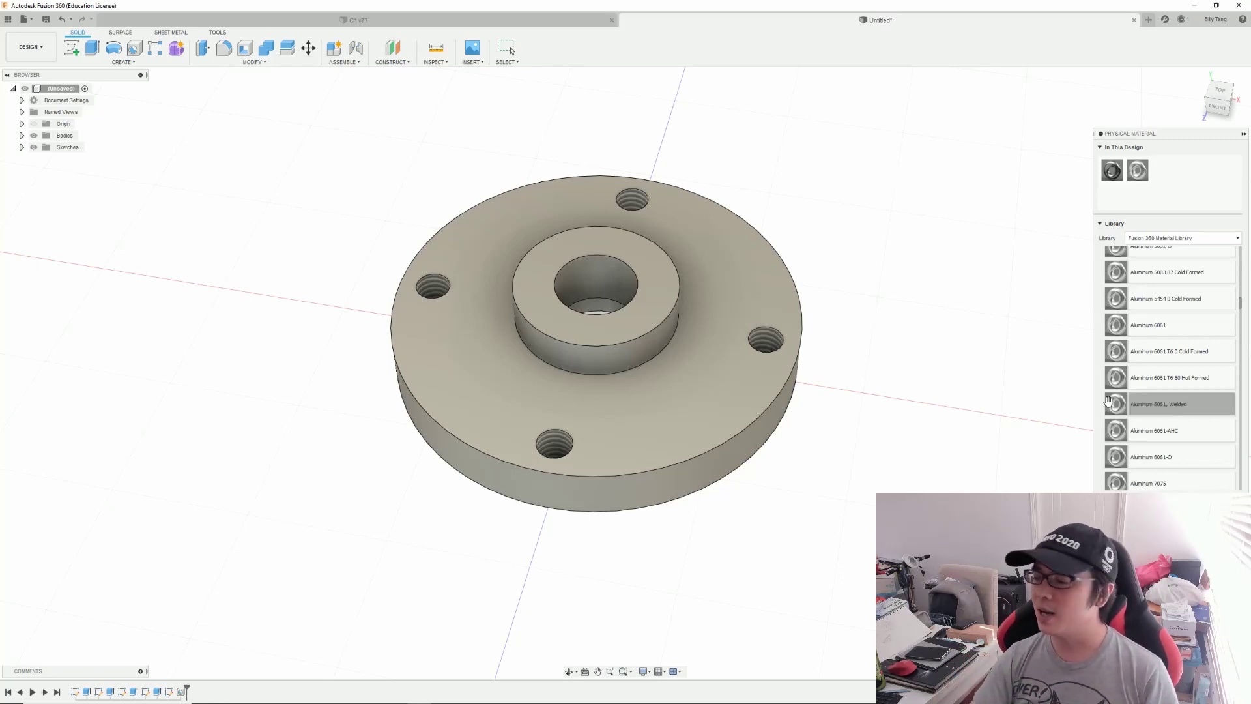
Step: Close the material library and shift the view of the disc slightly
{"action": "scroll", "coordinate": [1173, 378], "scroll_direction": "down", "scroll_amount": 3}
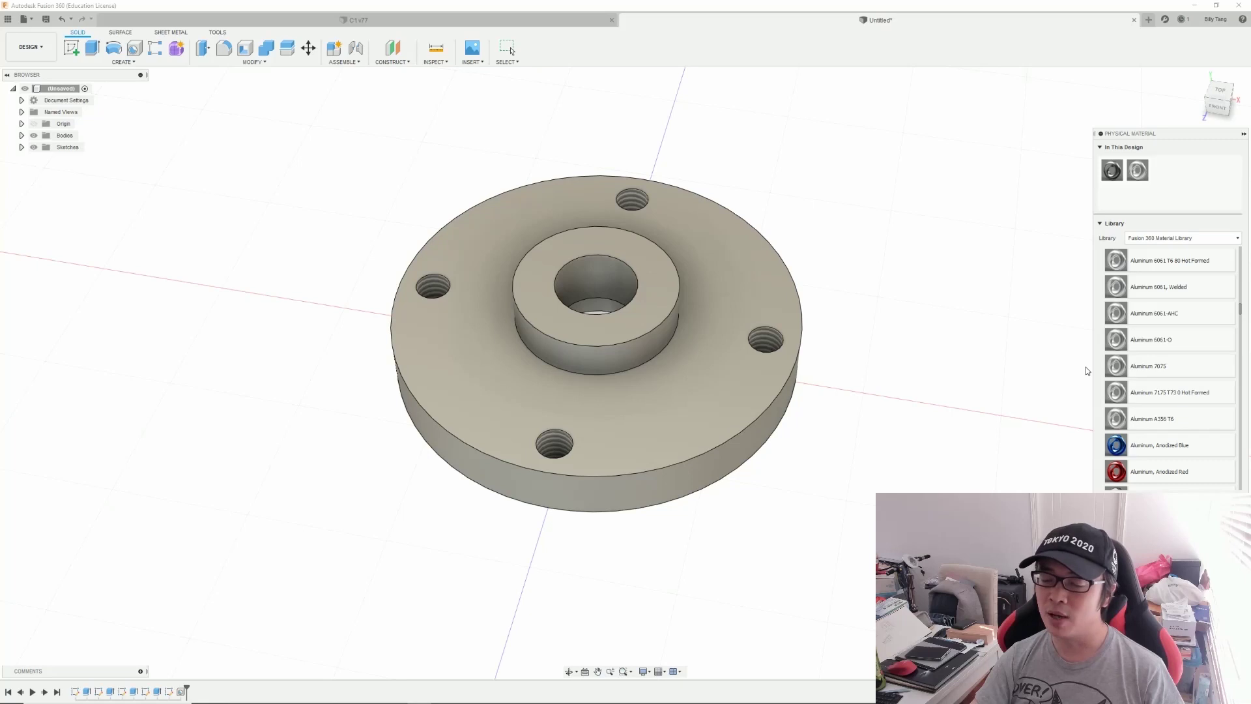
{"action": "scroll", "coordinate": [1172, 365], "scroll_direction": "up", "scroll_amount": 2}
{"action": "scroll", "coordinate": [1172, 352], "scroll_direction": "up", "scroll_amount": 2}
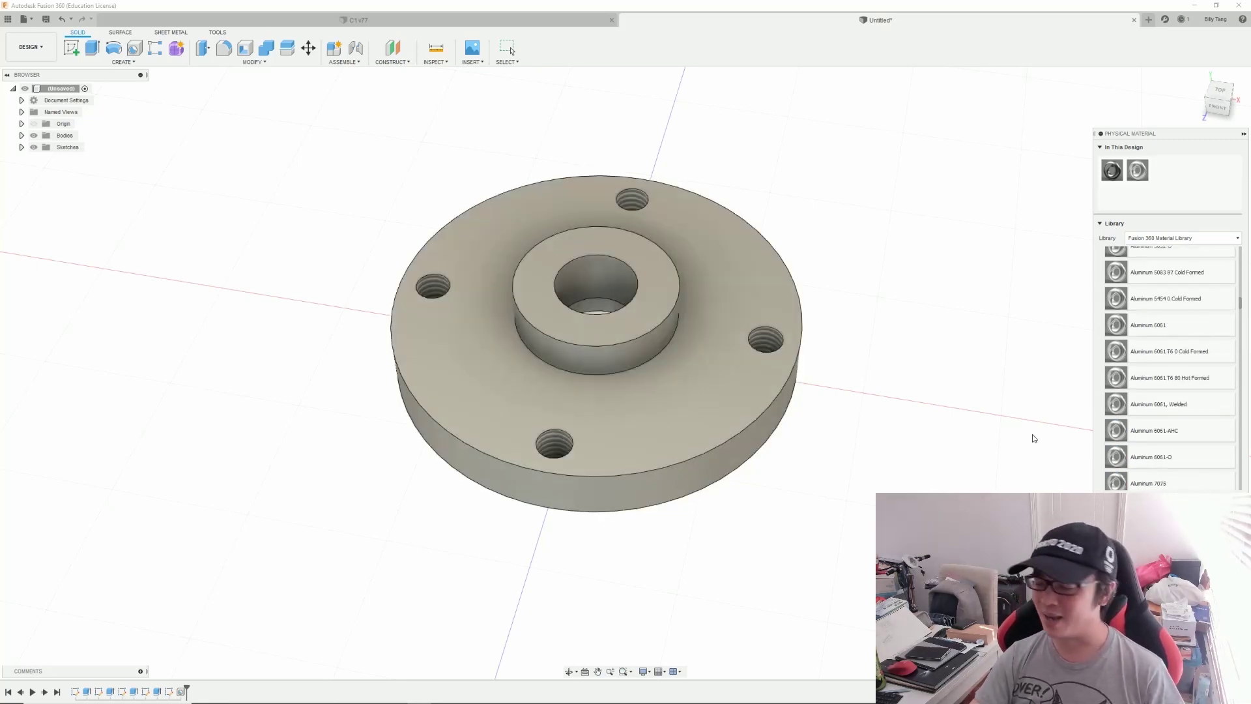
{"action": "key", "text": "Escape"}
{"action": "mouse_move", "coordinate": [813, 307]}
{"action": "middle_mouse_down"}
{"action": "mouse_move", "coordinate": [828, 299]}
{"action": "mouse_move", "coordinate": [801, 306]}
{"action": "middle_mouse_up"}
Step: Run an in-canvas render of the aluminium disc in Render, then return to Design
{"action": "left_click", "coordinate": [30, 47]}
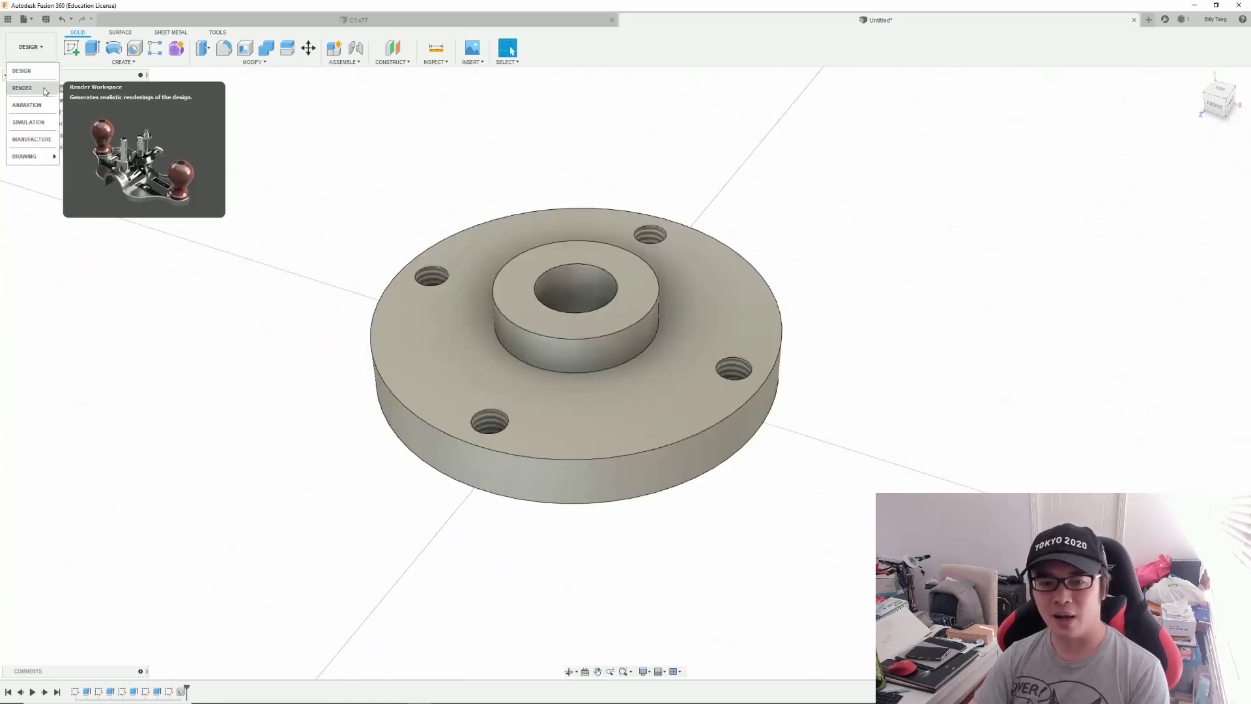
{"action": "left_click", "coordinate": [30, 66]}
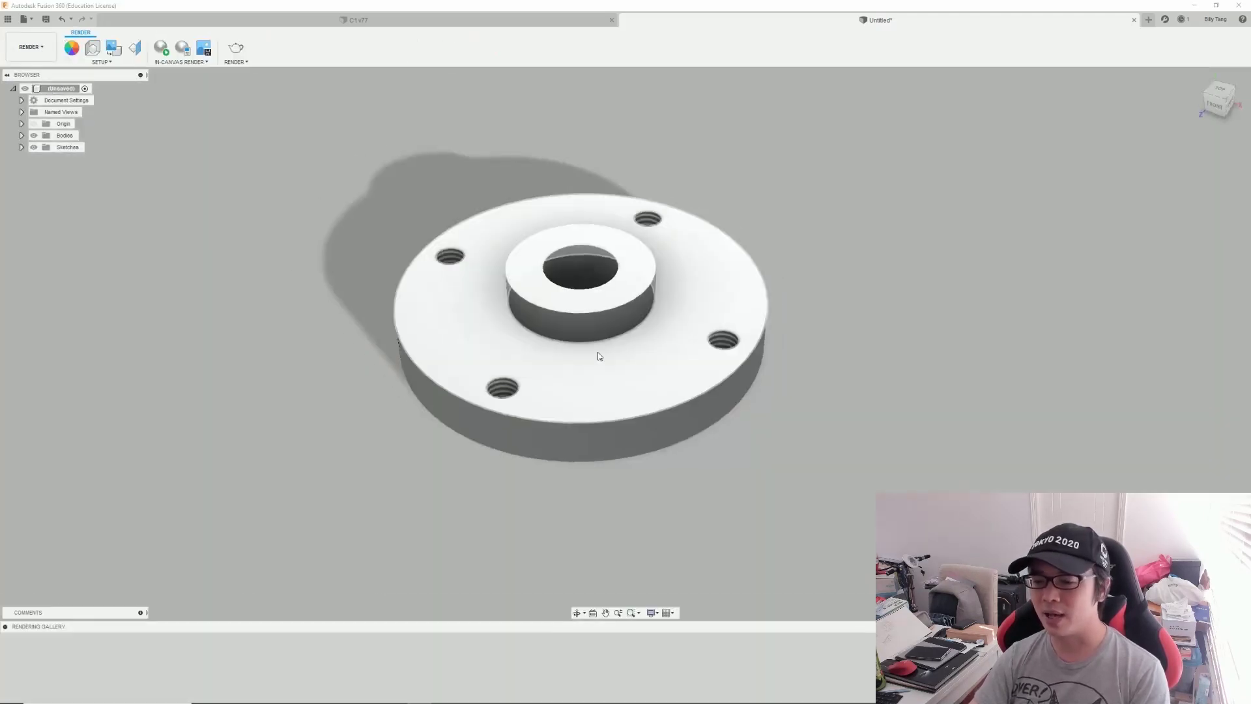
{"action": "middle_click_drag", "start_coordinate": [595, 354], "coordinate": [838, 417], "text": "shift"}
{"action": "left_click", "coordinate": [684, 357]}
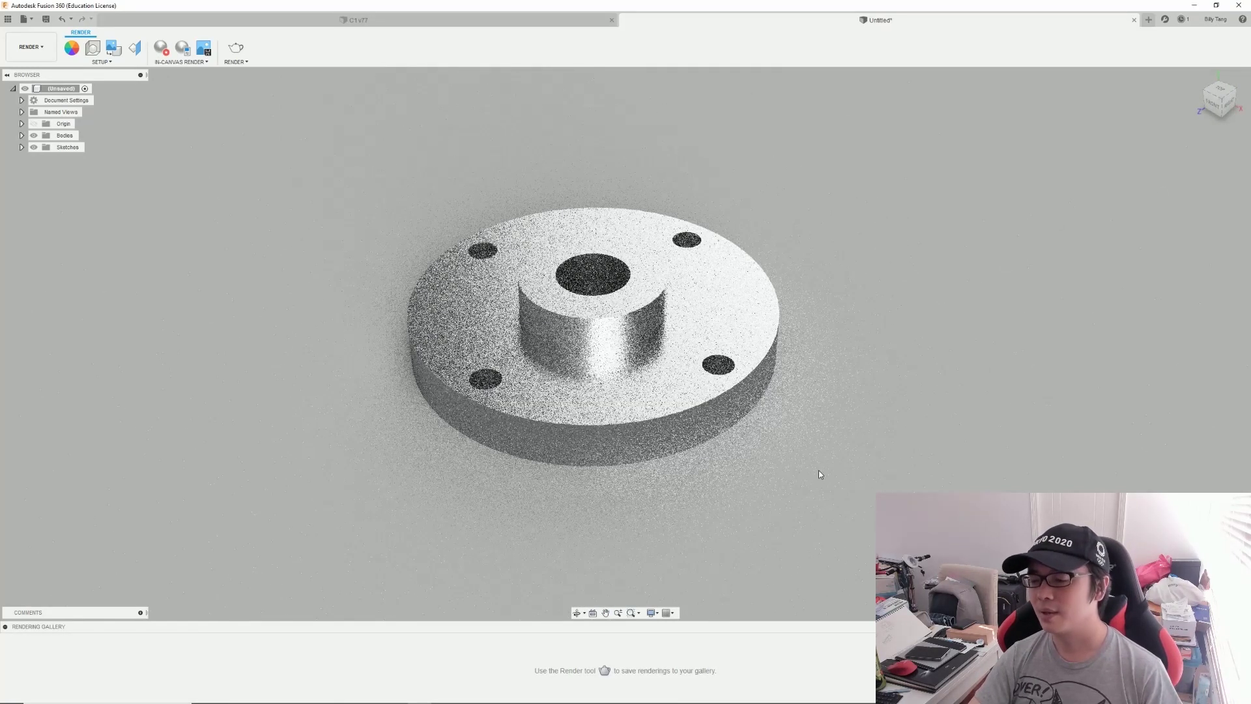
{"action": "left_click", "coordinate": [29, 46]}
{"action": "left_click", "coordinate": [26, 78]}
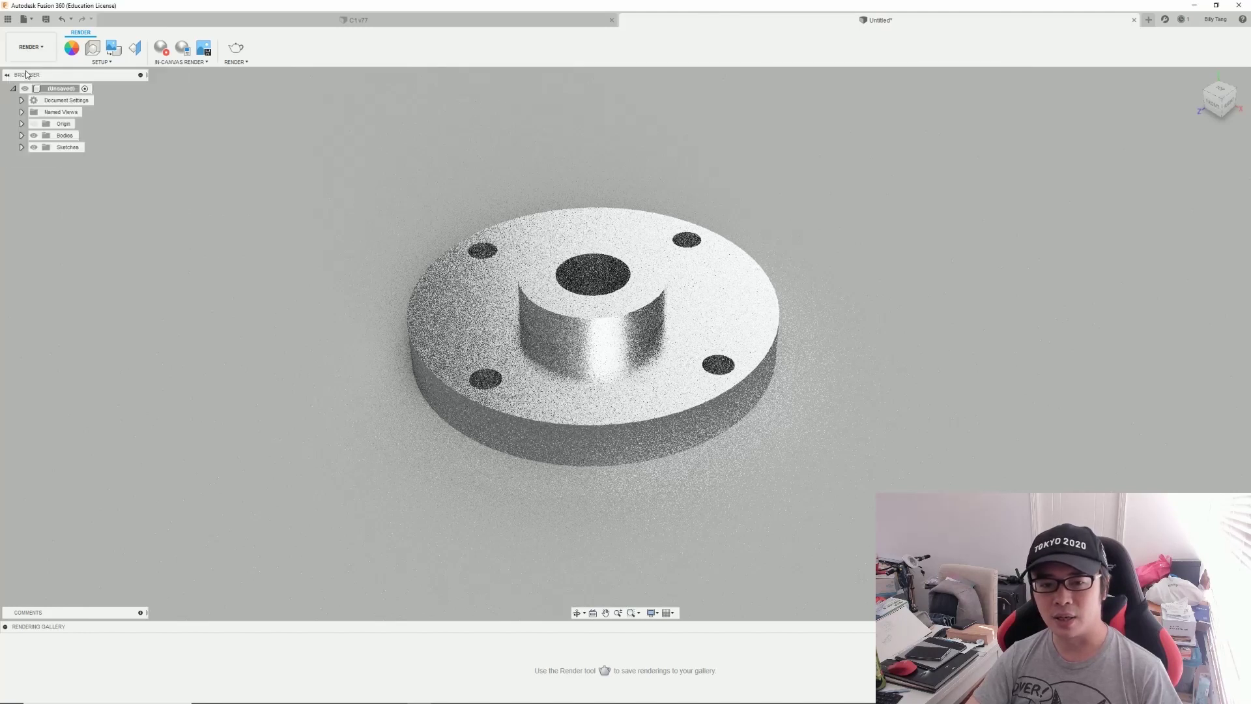
{"action": "mouse_move", "coordinate": [611, 225]}
{"action": "middle_mouse_down", "text": "shift"}
{"action": "mouse_move", "coordinate": [734, 352]}
{"action": "mouse_move", "coordinate": [544, 540]}
{"action": "middle_mouse_up", "text": "shift"}
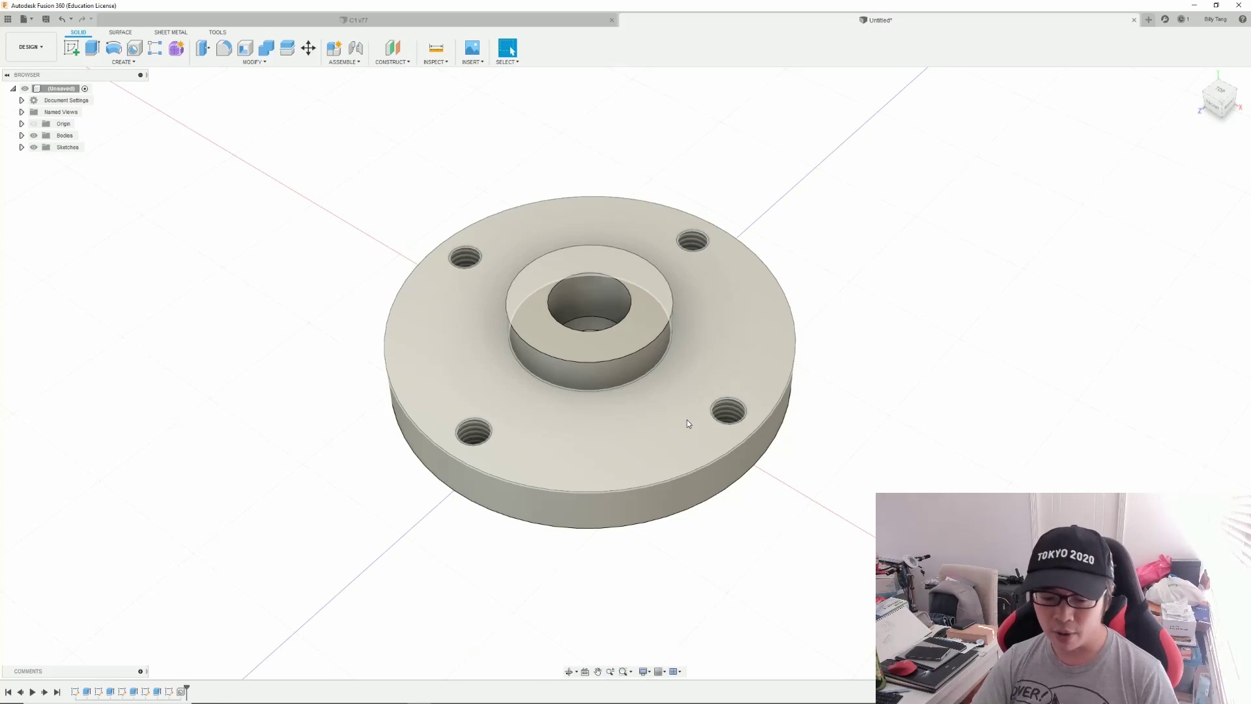
Step: Edit the bolt-hole sketch and change the bolt circle diameter to 20 mm
{"action": "right_click", "coordinate": [170, 693]}
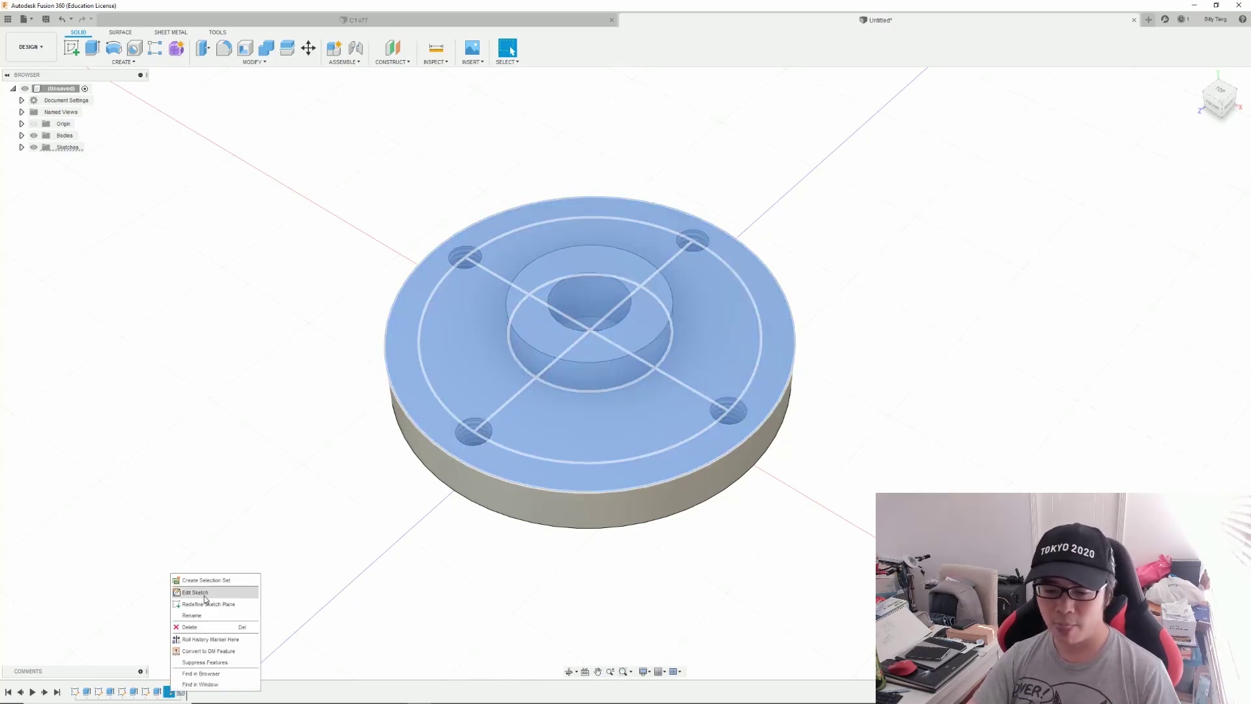
{"action": "left_click", "coordinate": [195, 592]}
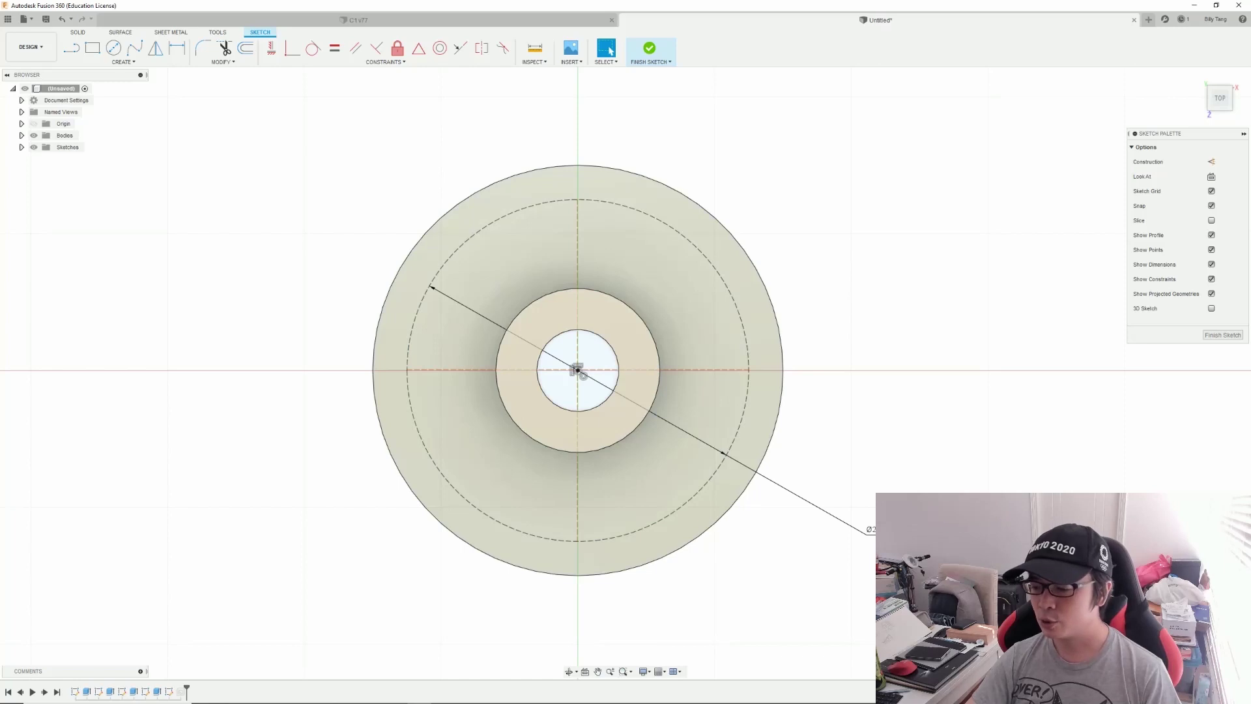
{"action": "double_click", "coordinate": [867, 531]}
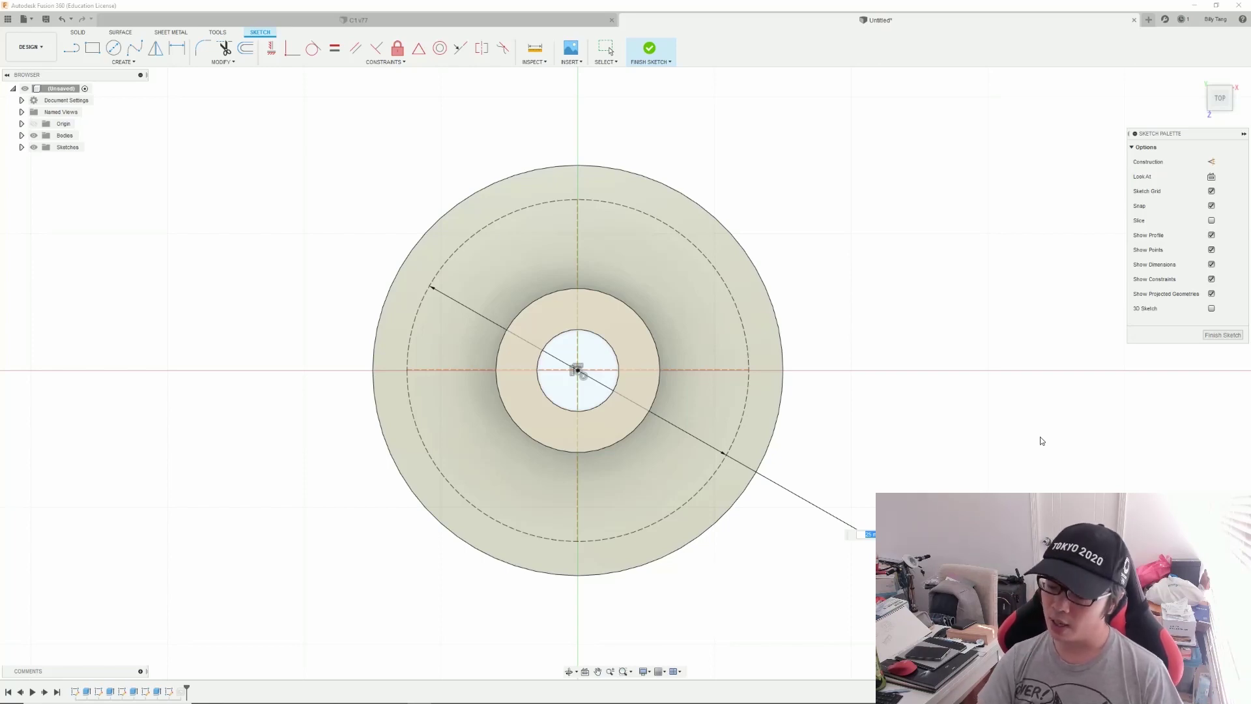
{"action": "type", "text": "20"}
{"action": "key", "text": "Return"}
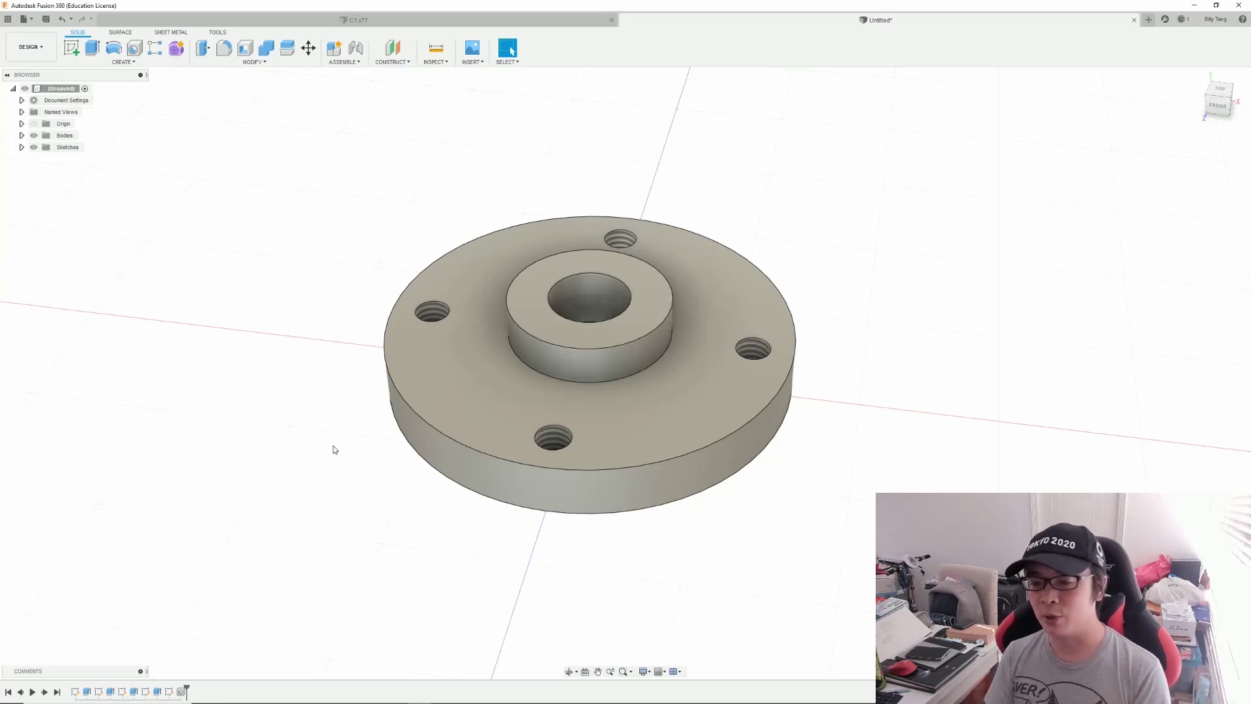
{"action": "mouse_move", "coordinate": [371, 415]}
{"action": "middle_mouse_down", "text": "shift"}
{"action": "mouse_move", "coordinate": [382, 393]}
{"action": "mouse_move", "coordinate": [376, 256]}
{"action": "middle_mouse_up", "text": "shift"}
{"action": "left_click", "coordinate": [30, 47]}
{"action": "left_click", "coordinate": [374, 124]}
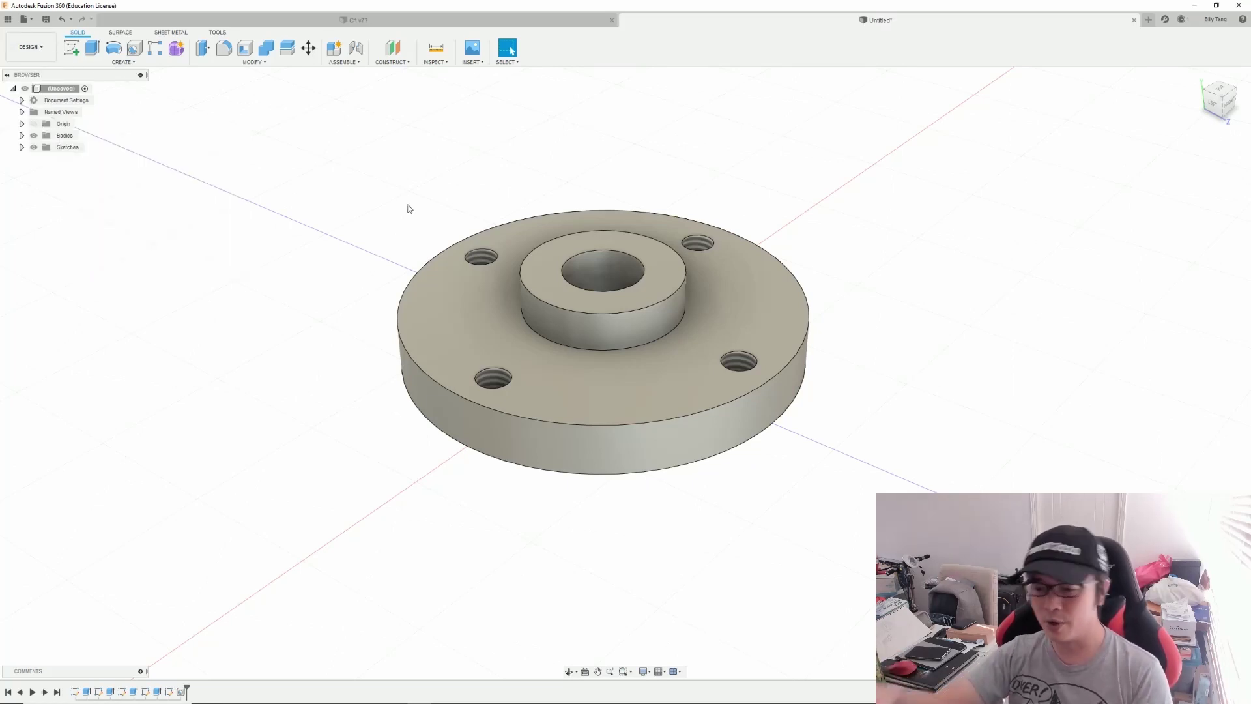